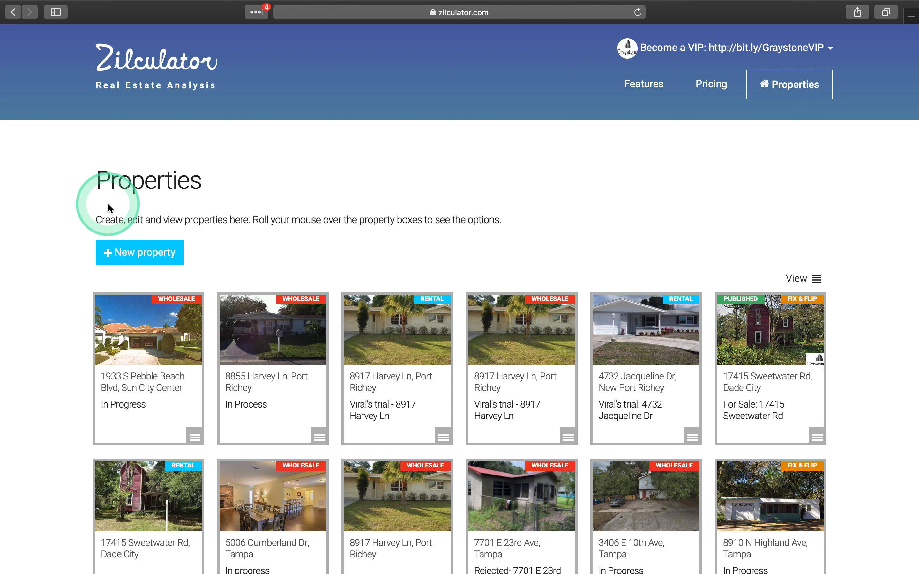
- Start a new property analysis
left_click(143, 261)
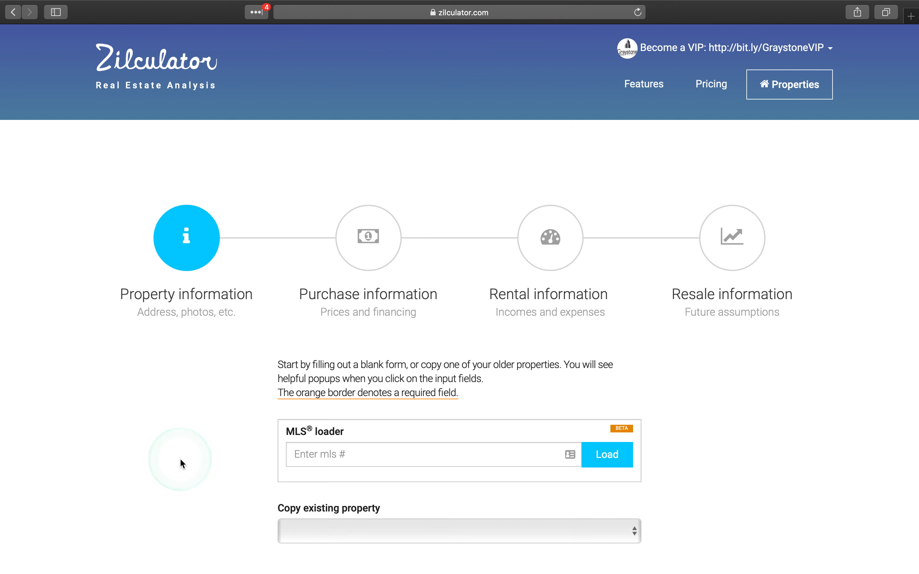
scroll(212, 416, "down", 3)
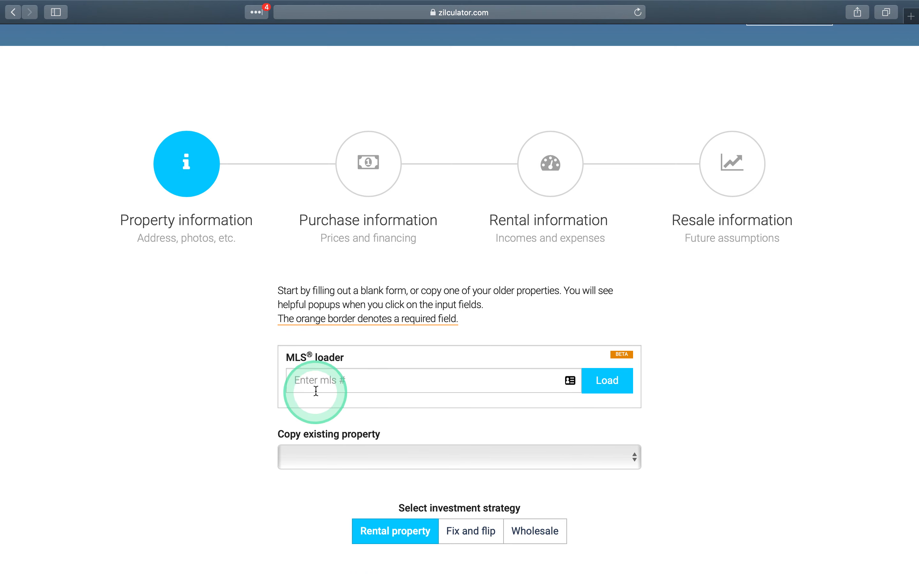
- Examine the MLS loader and the list of existing properties that can be copied, without choosing any
left_click(320, 381)
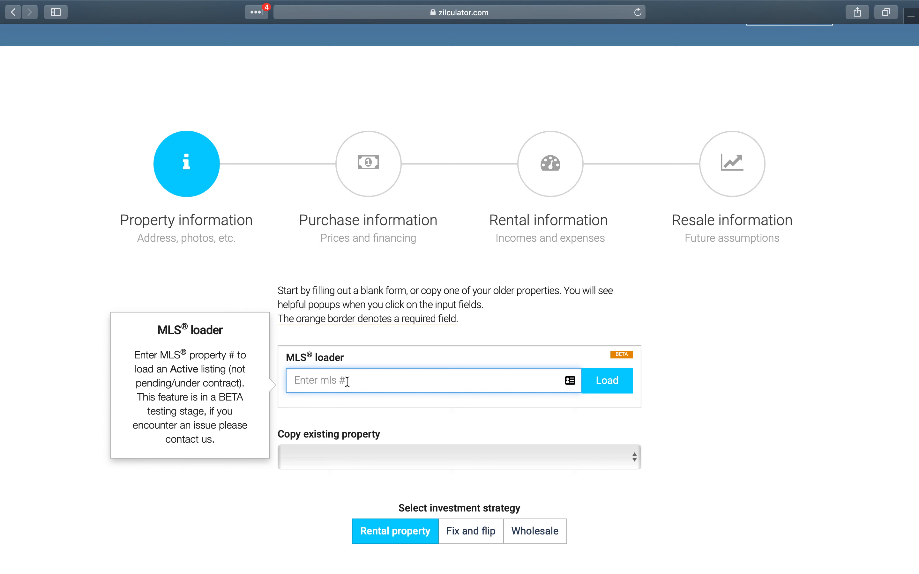
left_click(356, 383)
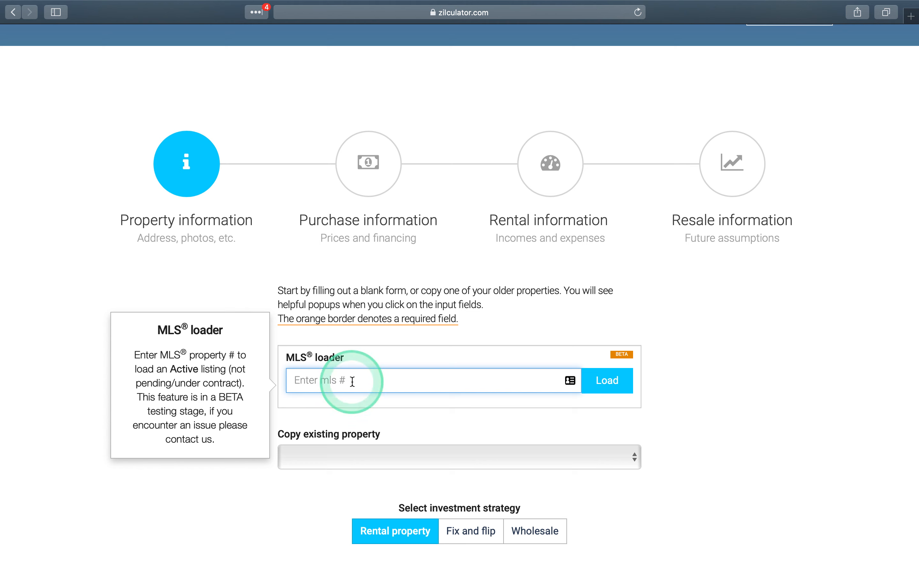
left_click(604, 381)
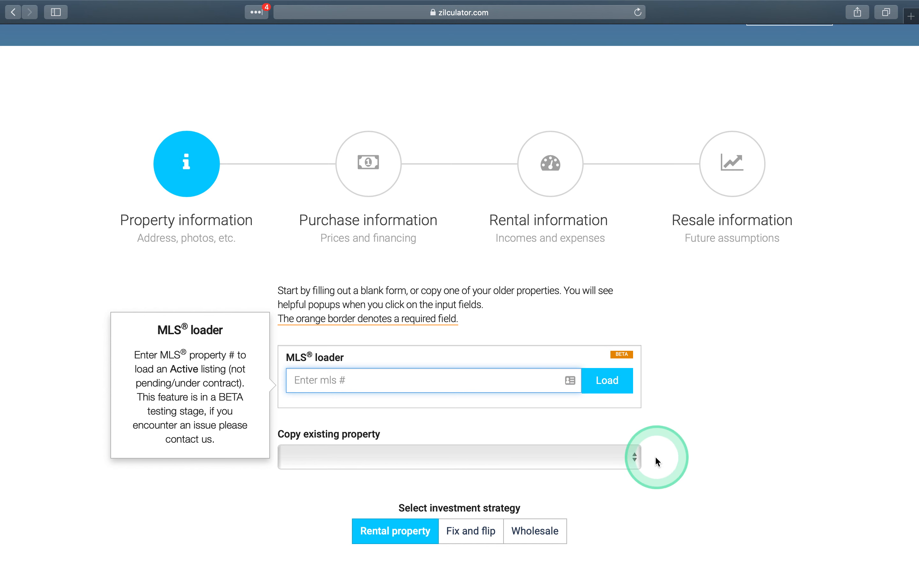
left_click(635, 459)
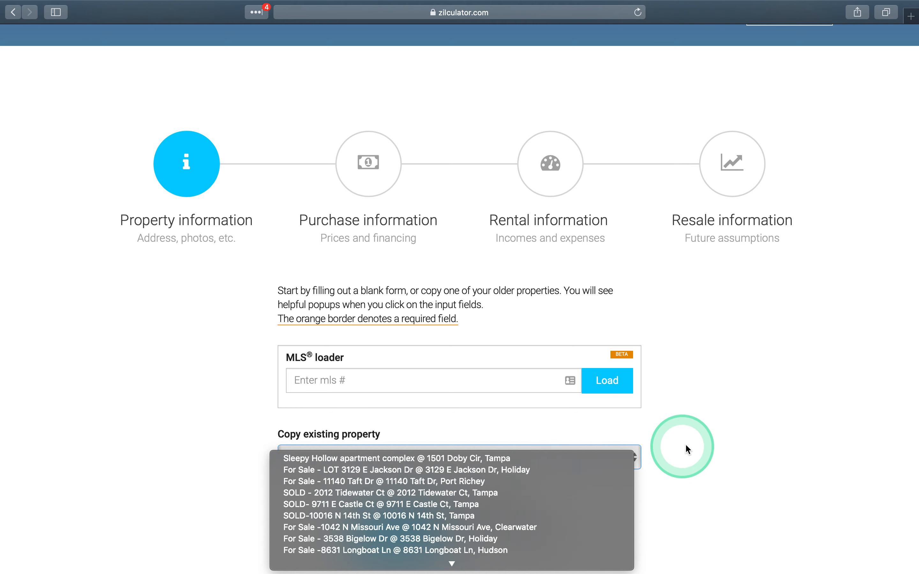
left_click(703, 444)
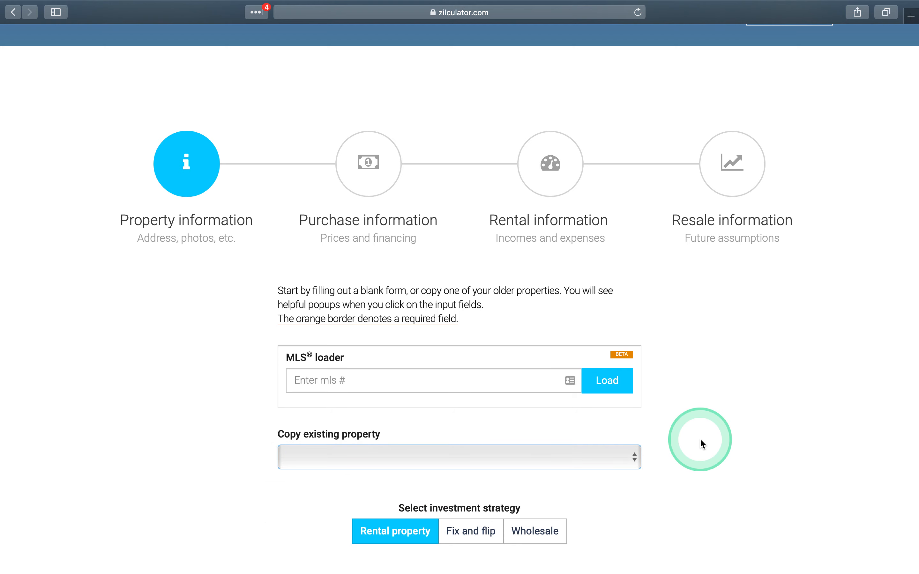
- Look over the property information form and select Rental property as the investment strategy
scroll(701, 440, "down", 2)
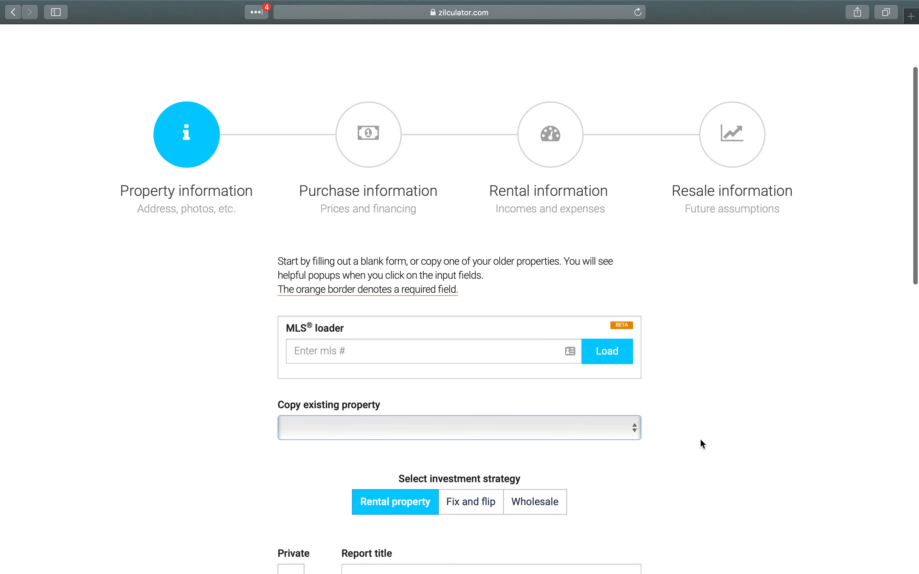
scroll(701, 440, "down", 10)
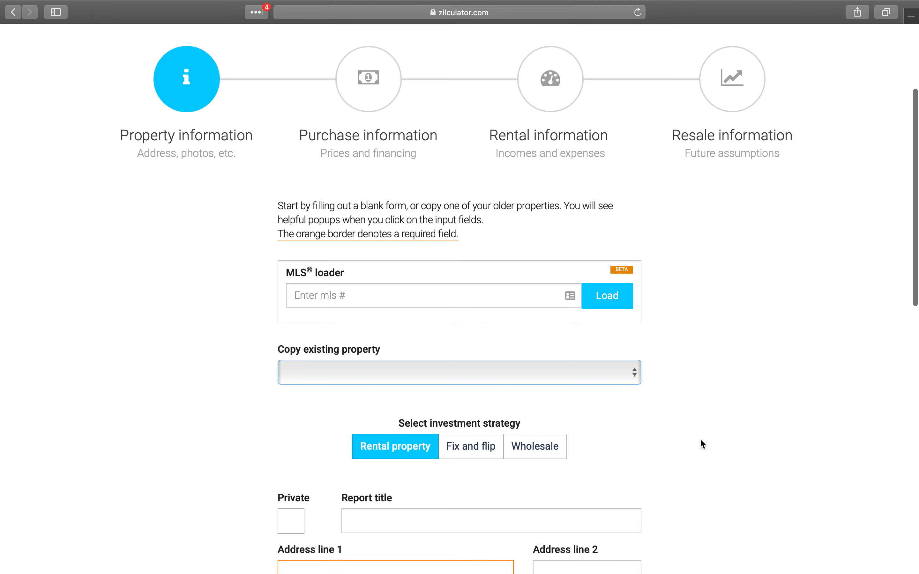
scroll(701, 440, "down", 8)
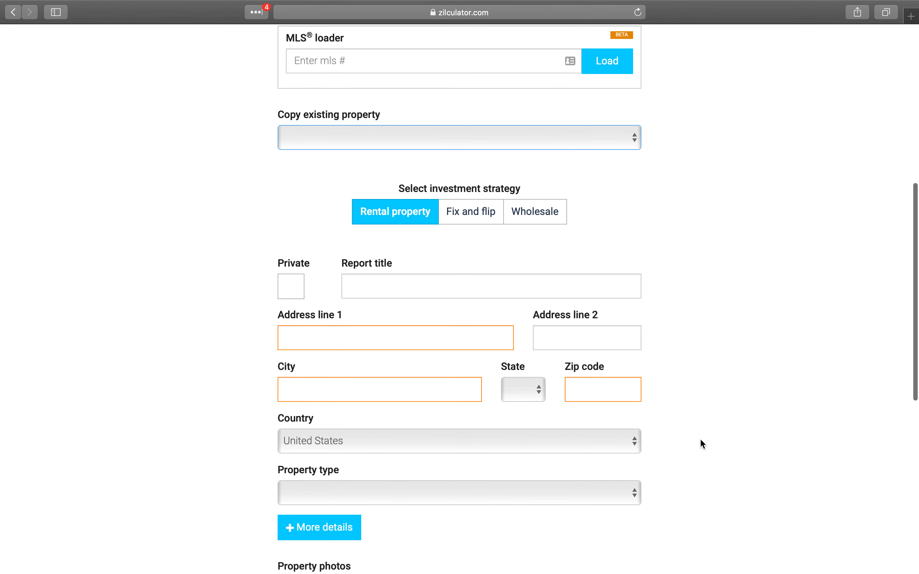
scroll(701, 440, "down", 1)
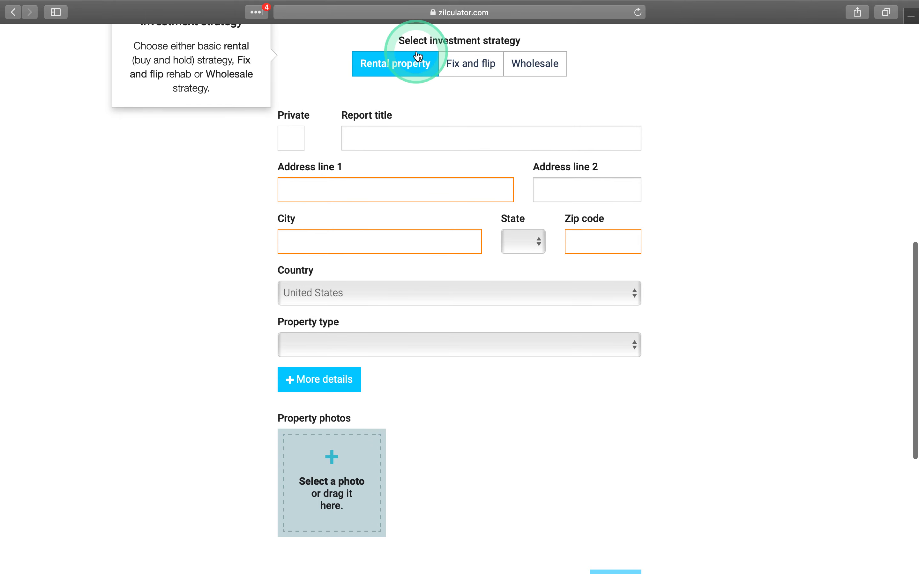
scroll(625, 93, "up", 1)
scroll(623, 91, "up", 3)
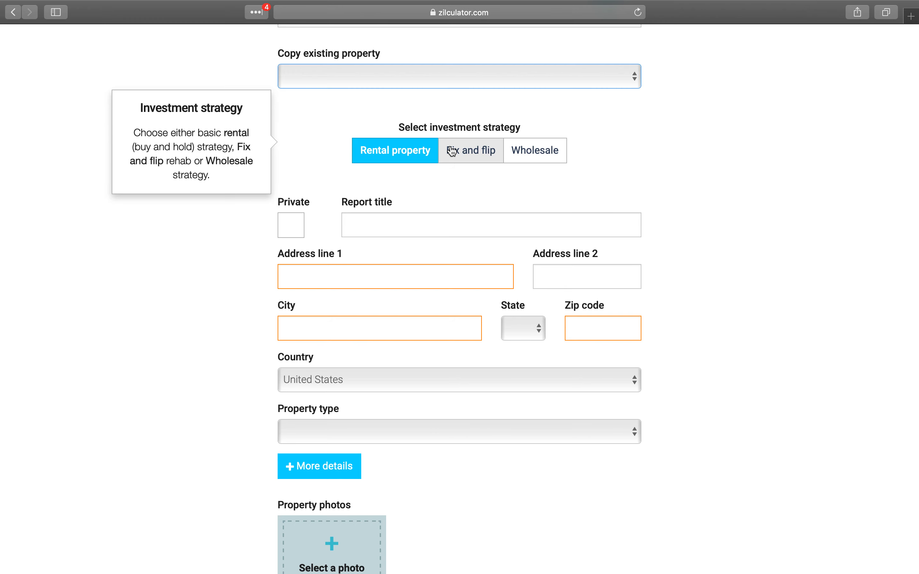
left_click(395, 154)
left_click(416, 154)
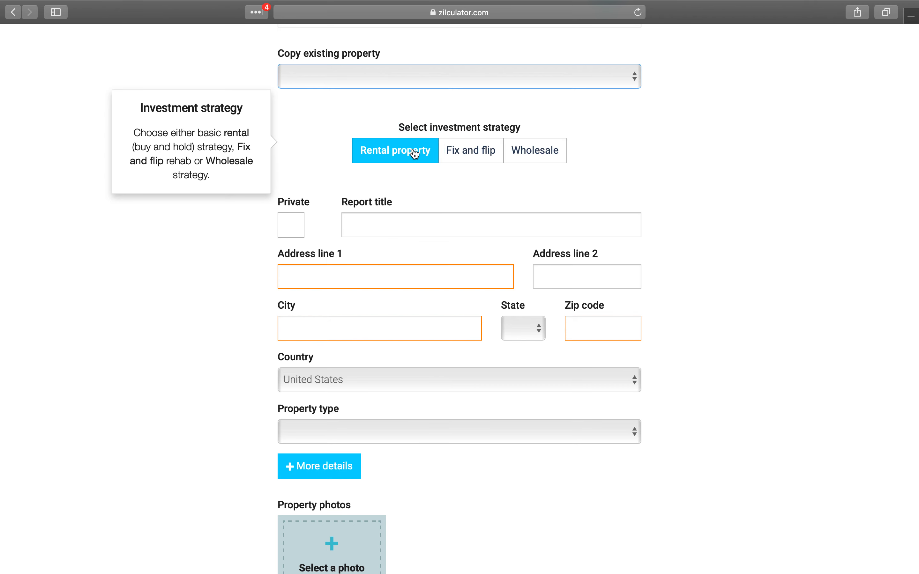
left_click(409, 151)
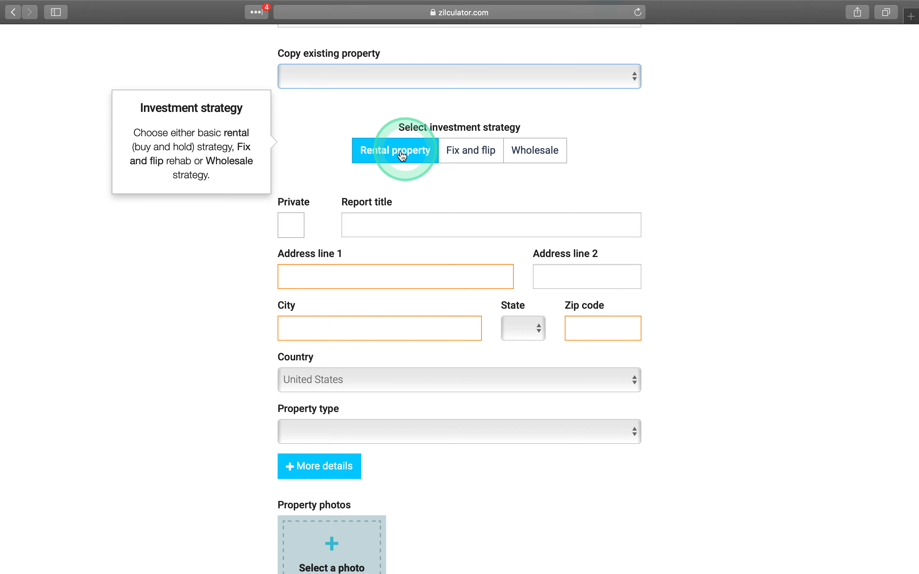
- Title the report "Rental 1234 Address TEST"
left_click(402, 227)
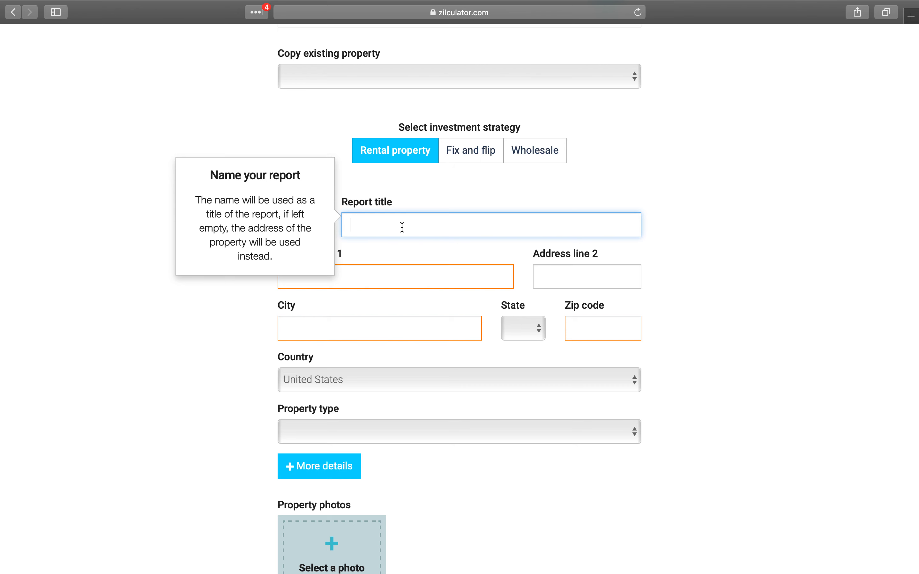
left_click(403, 227)
type("Ren")
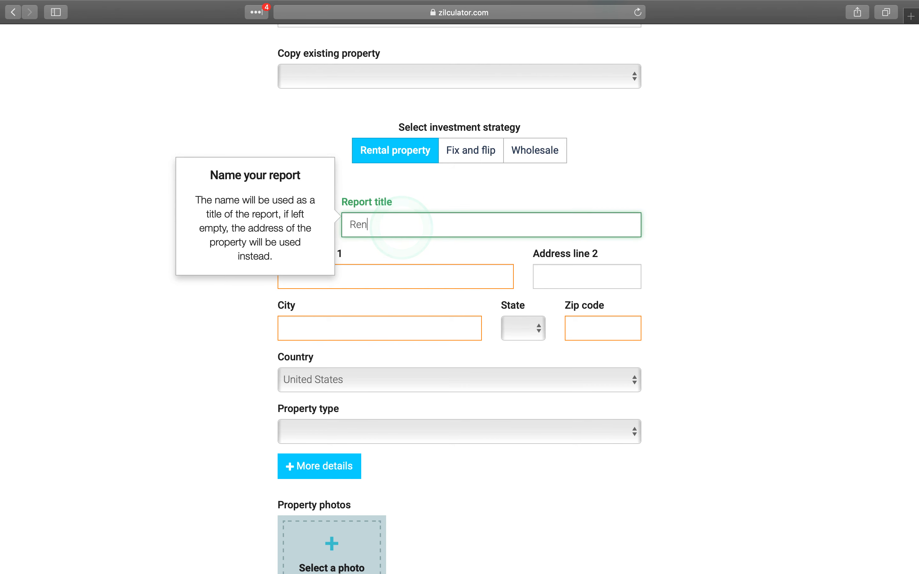
type("tal 1234")
left_click(401, 228)
type("Address TEST")
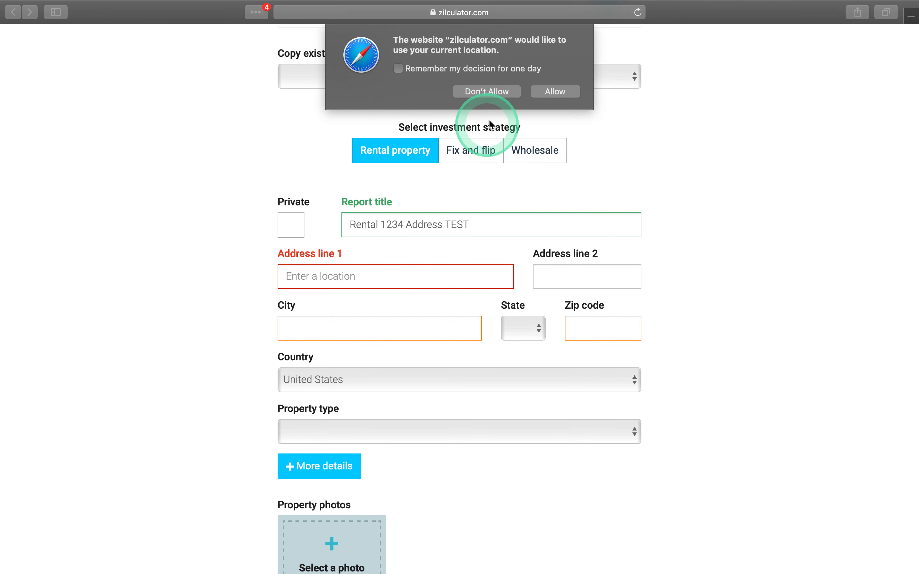
- Decline the website's location access and fill in the property's address by choosing a suggested street address in Lutz, FL
left_click(489, 93)
left_click(402, 279)
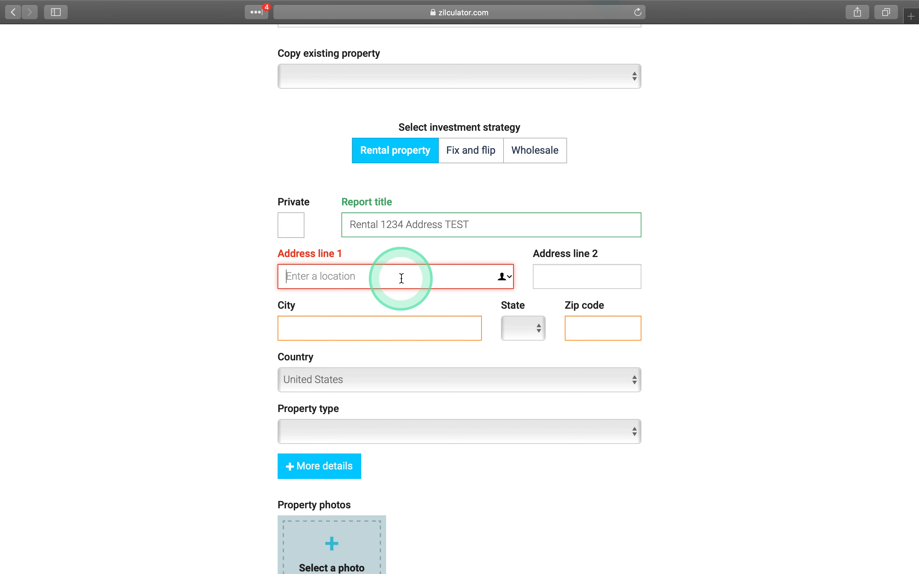
type("25")
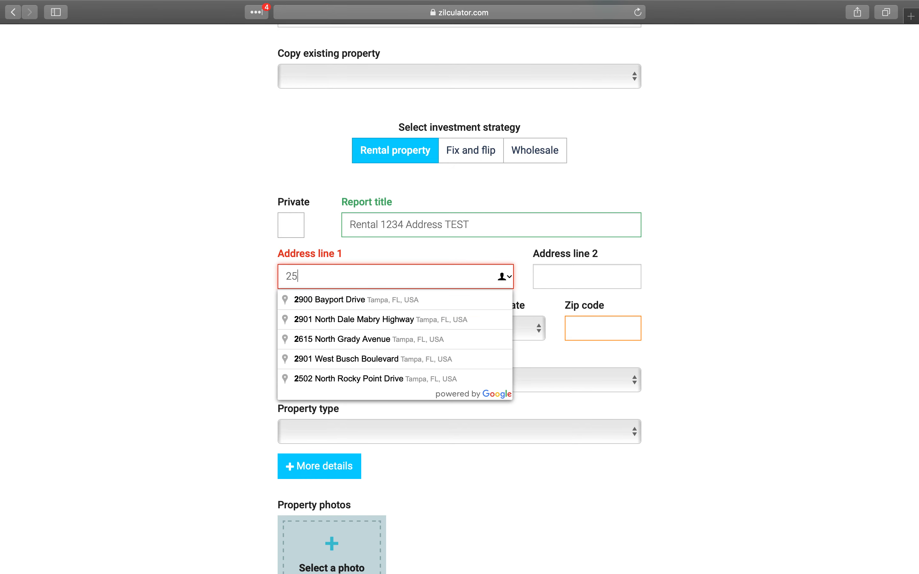
key("BackSpace")
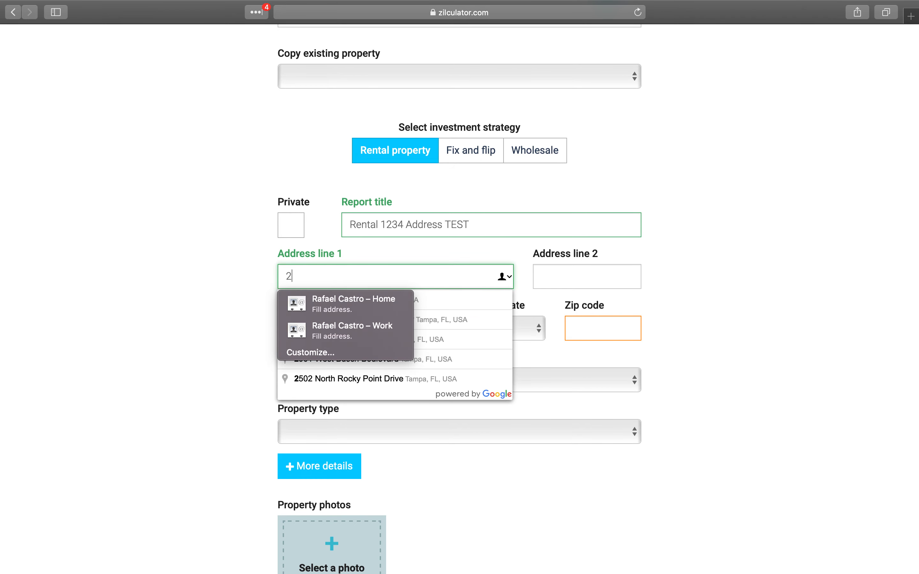
type("434")
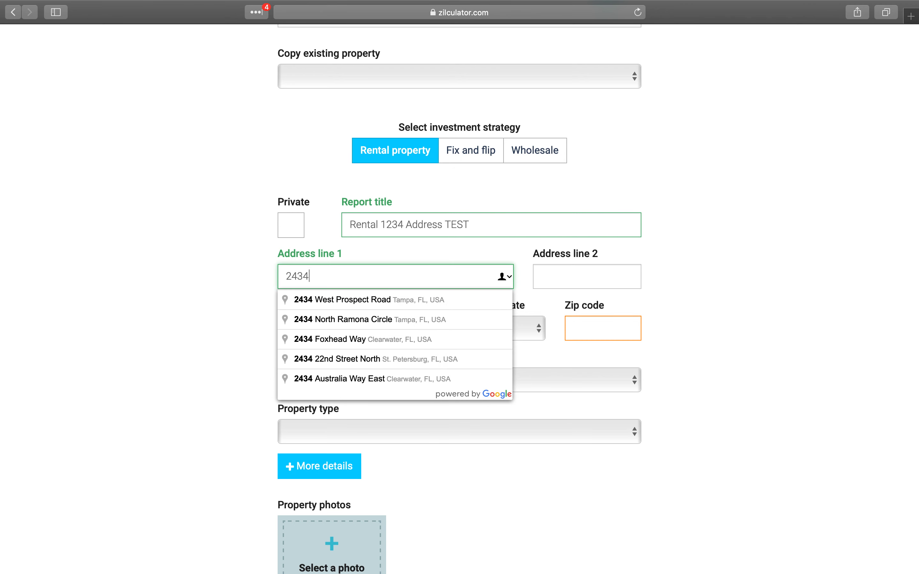
type("1 ")
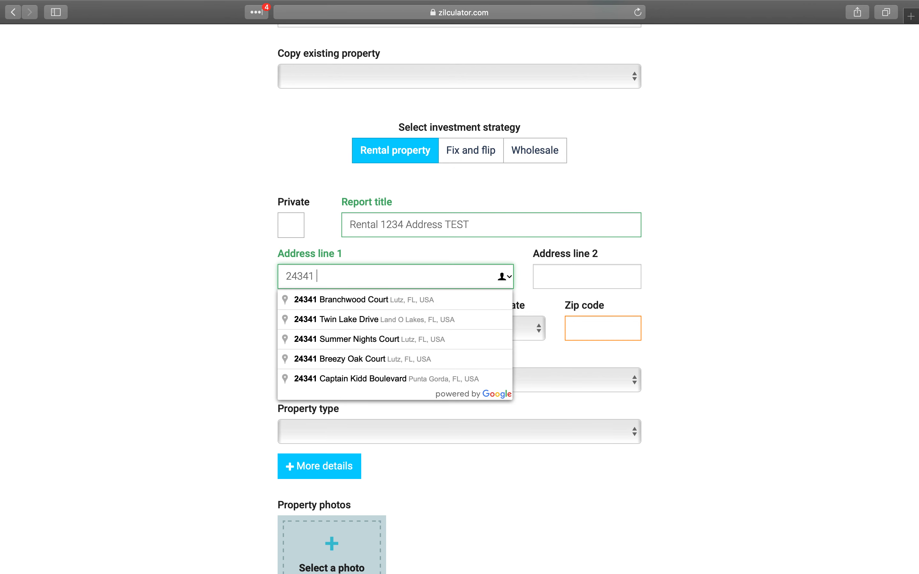
type("s")
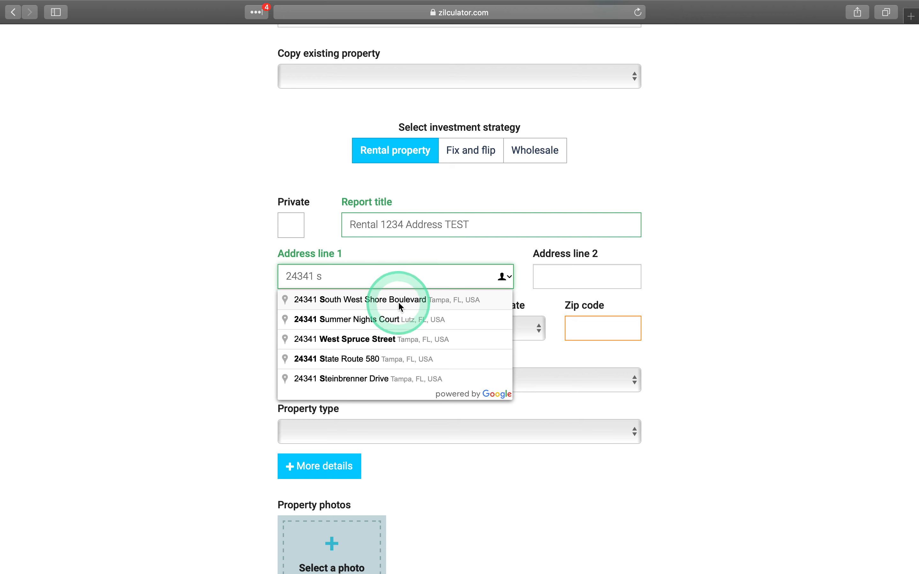
left_click(406, 320)
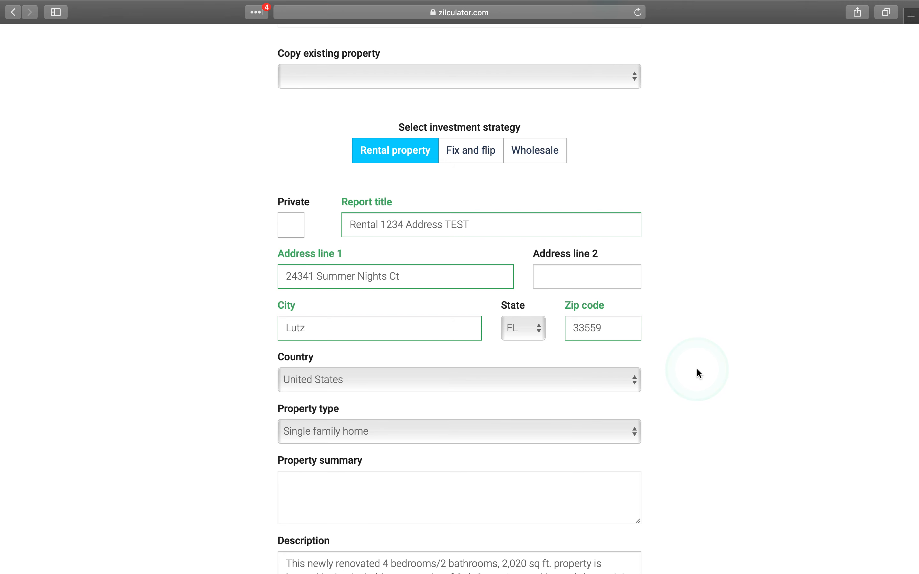
- Check the available property types and keep Single family home
scroll(698, 371, "down", 5)
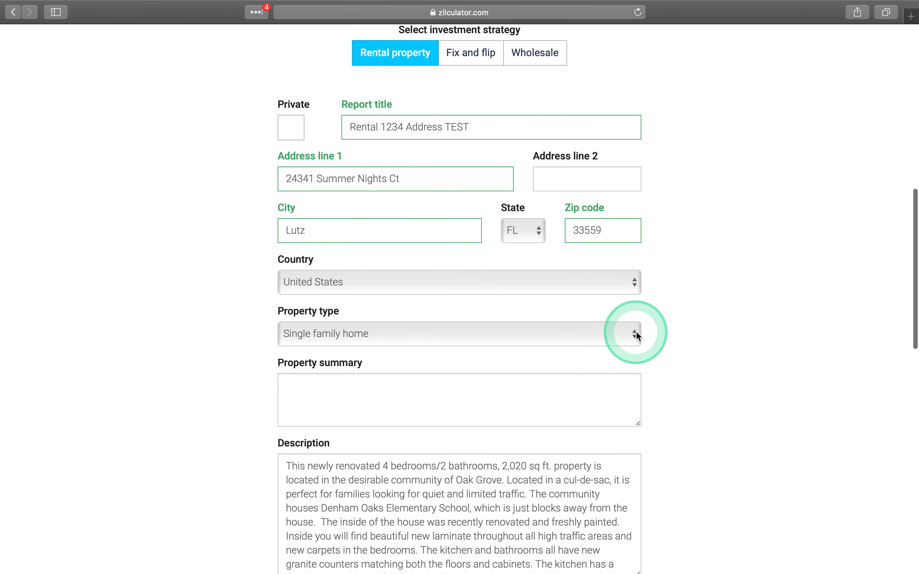
left_click(636, 333)
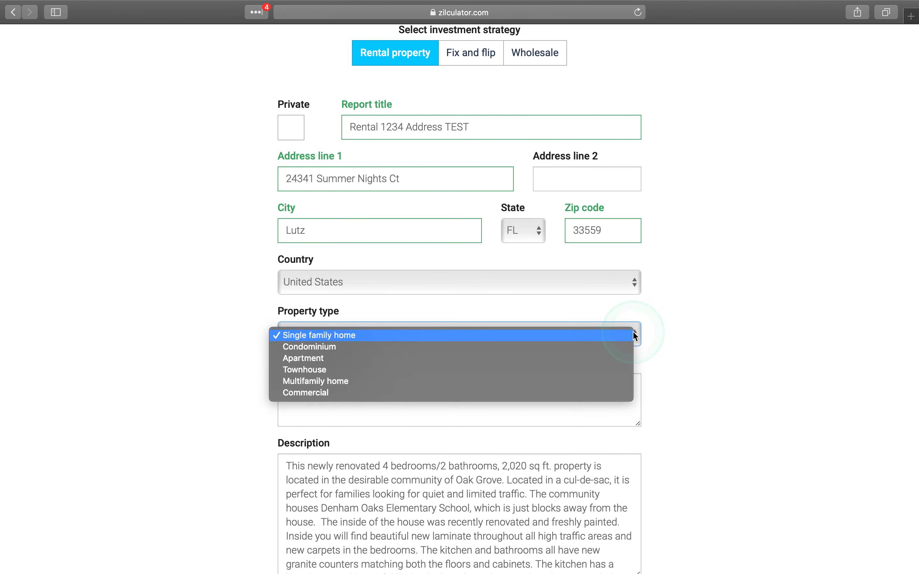
left_click(636, 337)
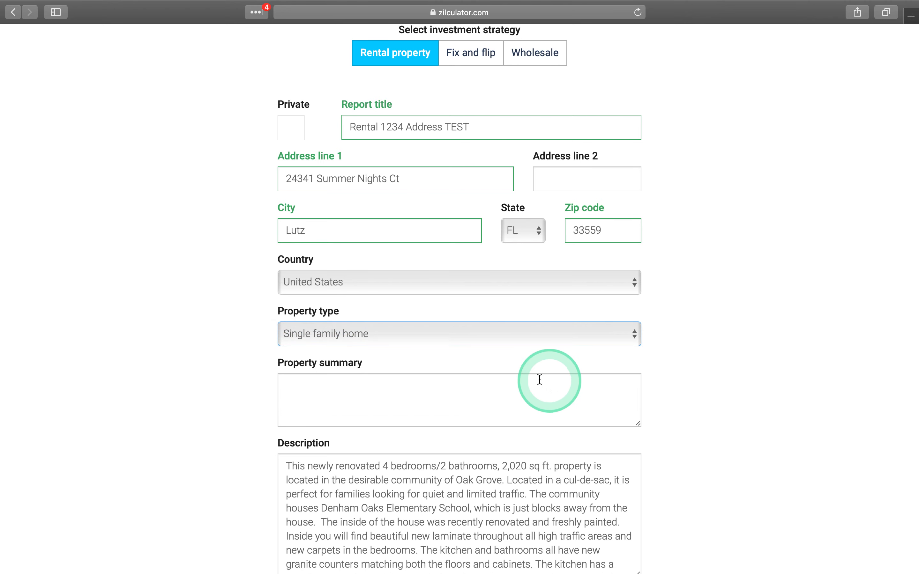
- Write the property summary "Great cul de sac property 4/2/2 with pool"
left_click(512, 387)
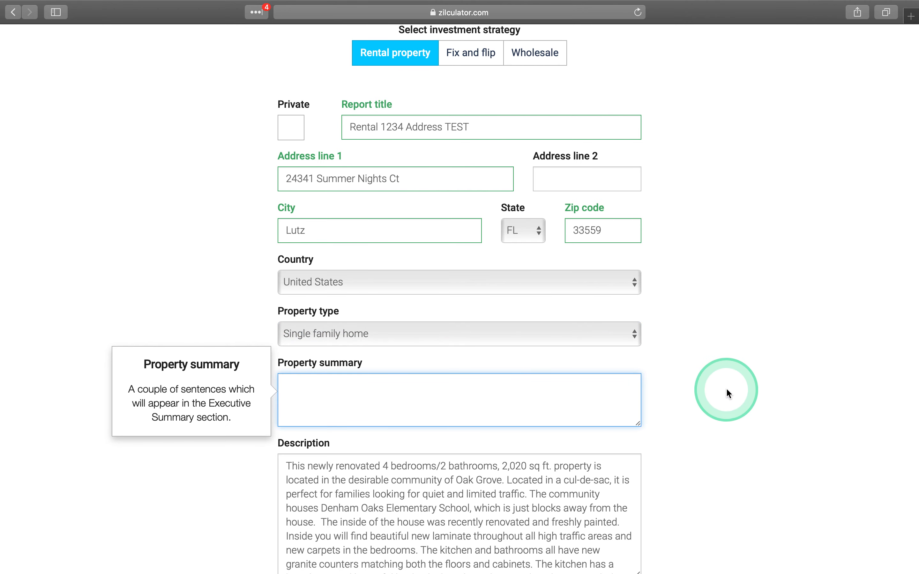
scroll(723, 386, "down", 3)
left_click(529, 309)
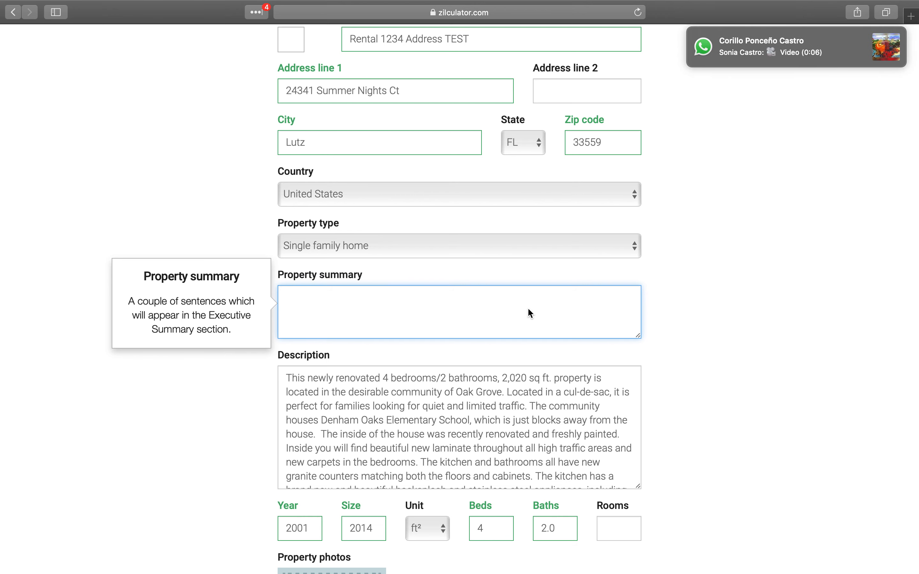
left_click(528, 309)
type("G")
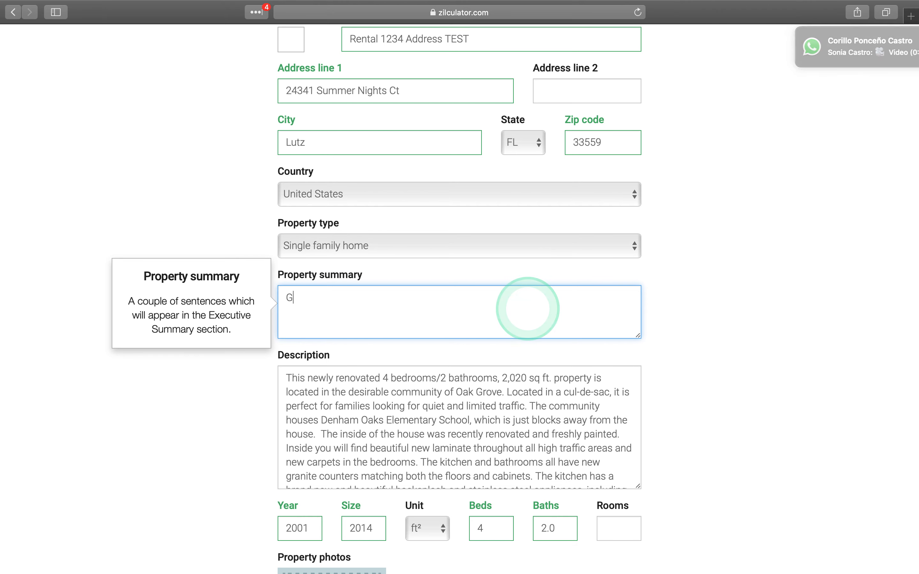
type("reat cut de s")
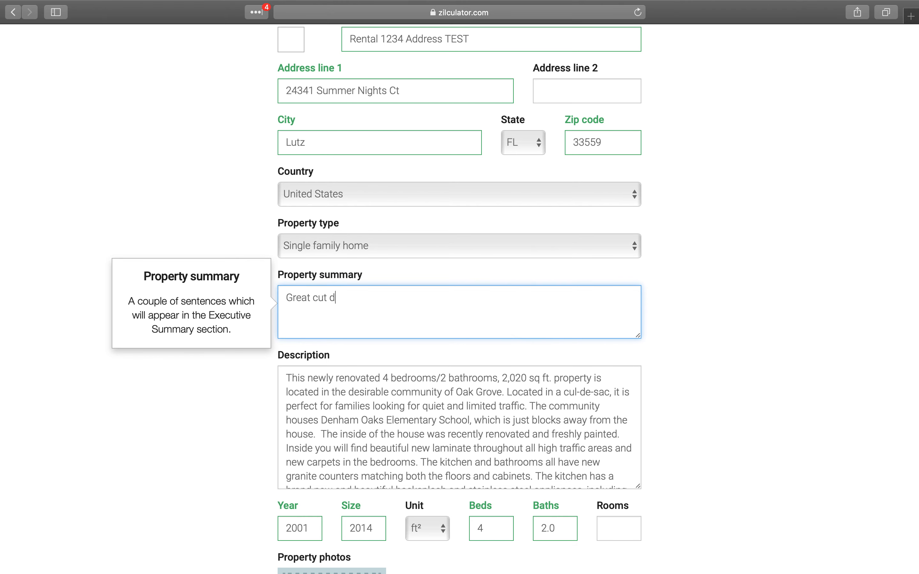
key("BackSpace")
key("BackSpace")
key("BackSpace")
type("l de sa")
key("BackSpace")
type("sac property 4/2/2")
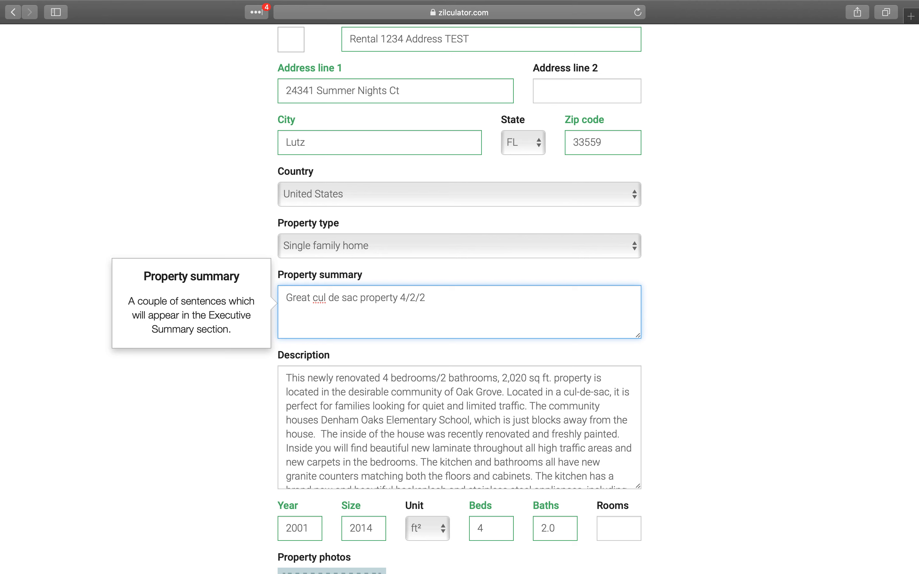
type(" we")
type("th pool")
left_click(633, 303)
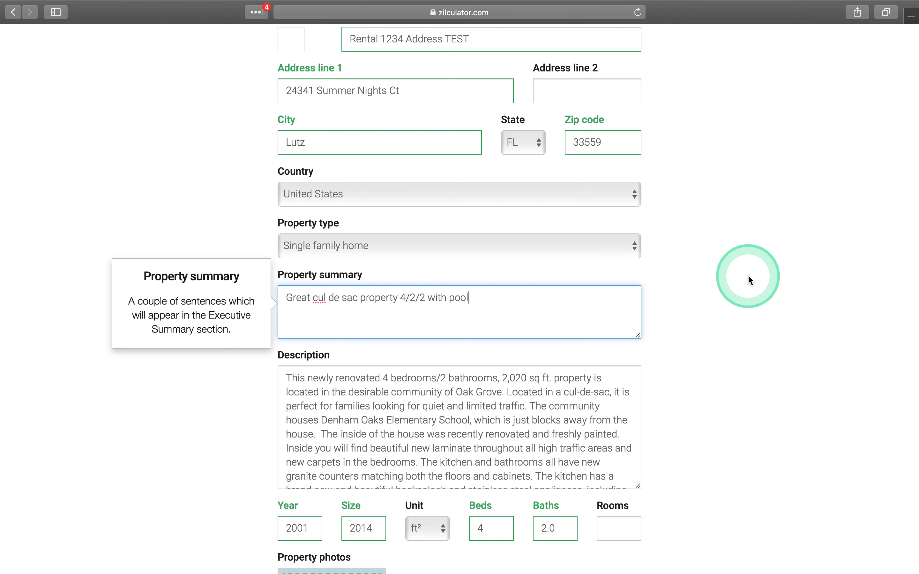
- Change the investment strategy to Fix and flip
scroll(748, 277, "up", 4)
left_click(476, 135)
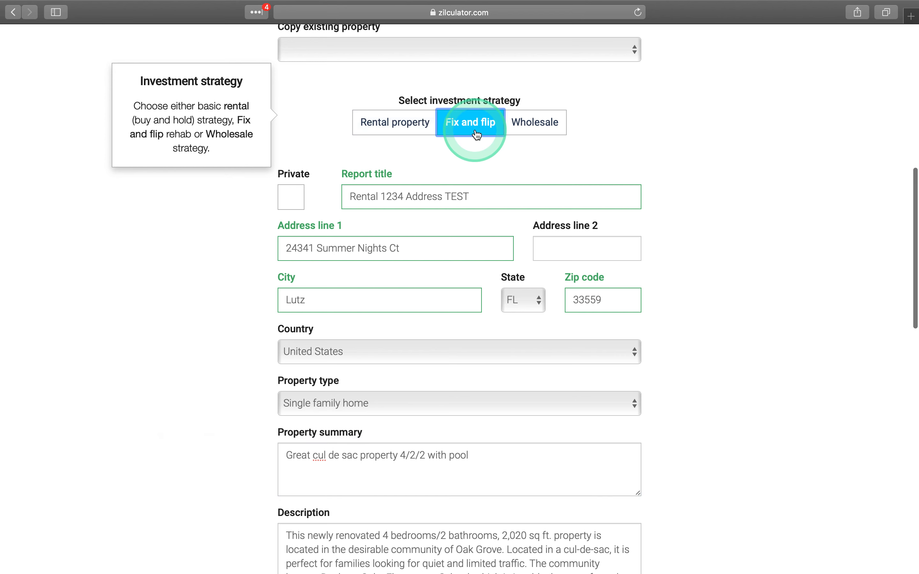
scroll(700, 262, "down", 2)
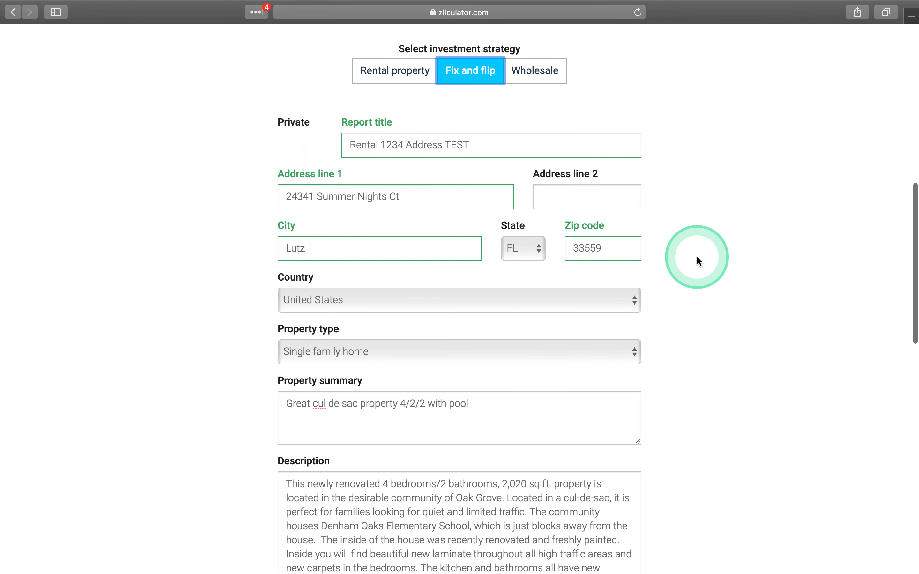
- Review the property's full description and its year, size, beds and baths details
mouse_move(417, 68)
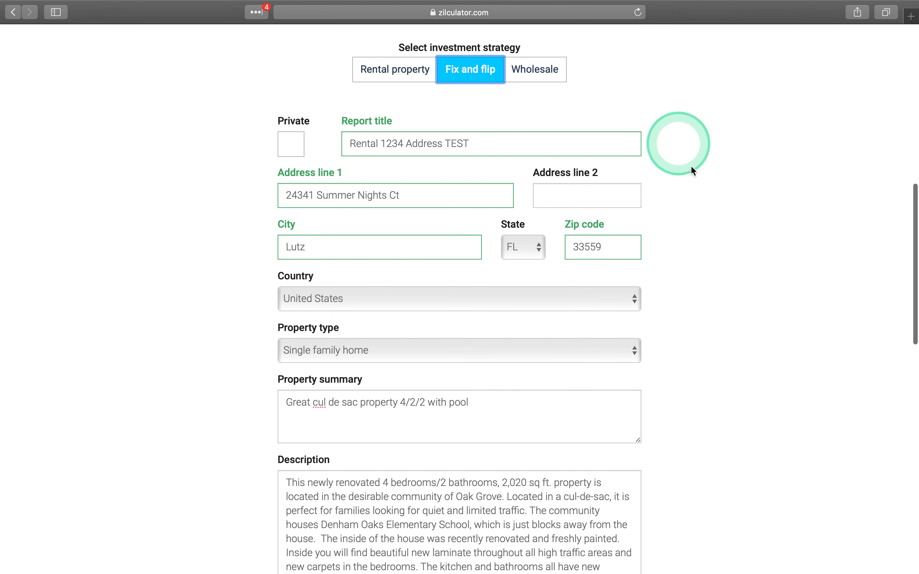
scroll(695, 191, "down", 4)
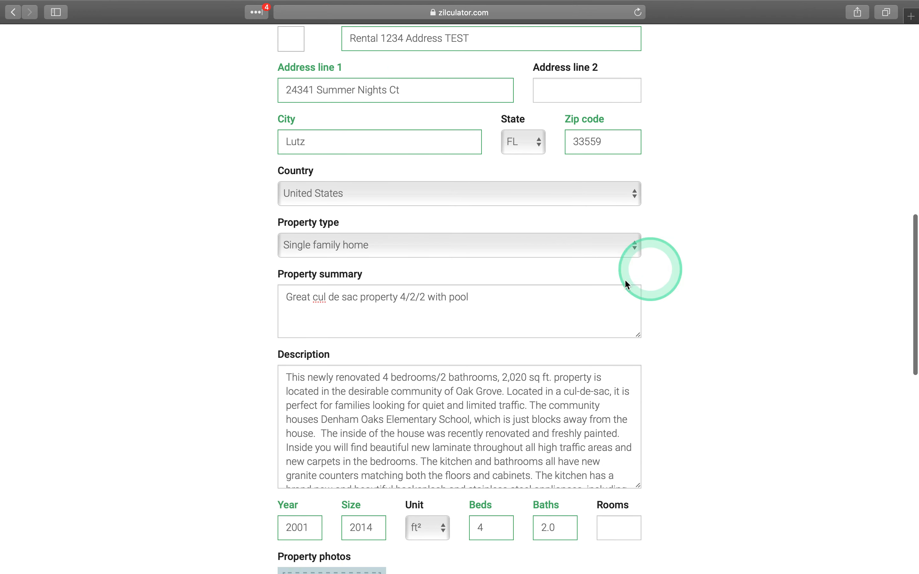
left_click(536, 300)
scroll(561, 387, "down", 3)
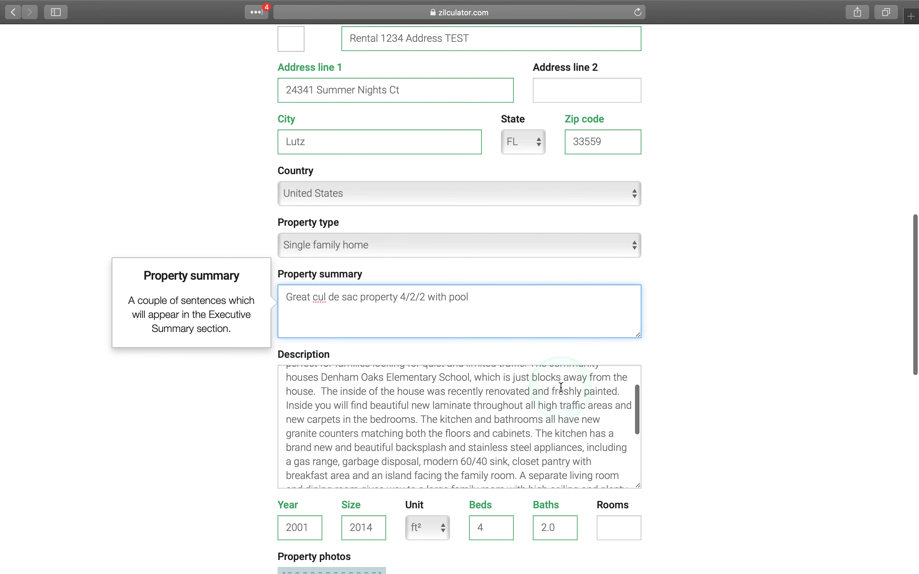
scroll(559, 389, "up", 3)
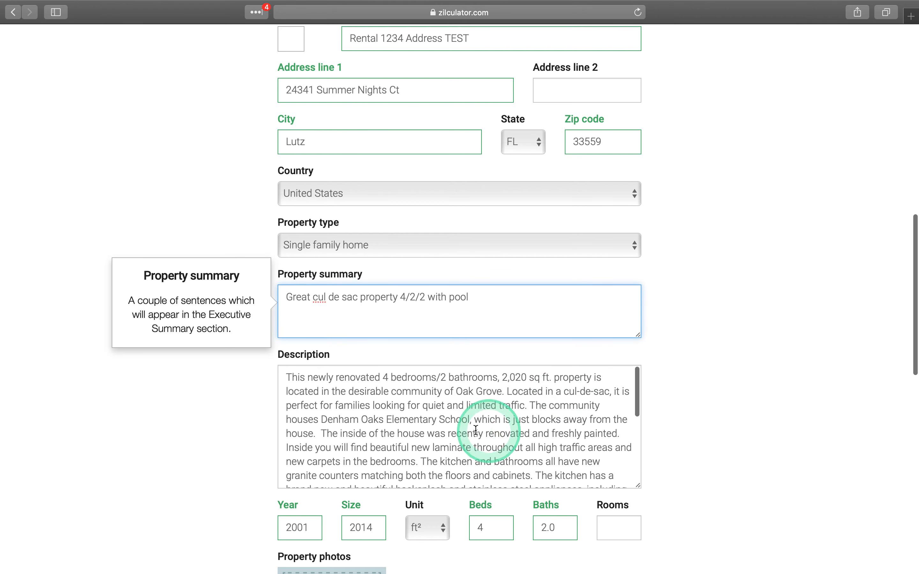
scroll(494, 421, "down", 12)
scroll(467, 431, "down", 3)
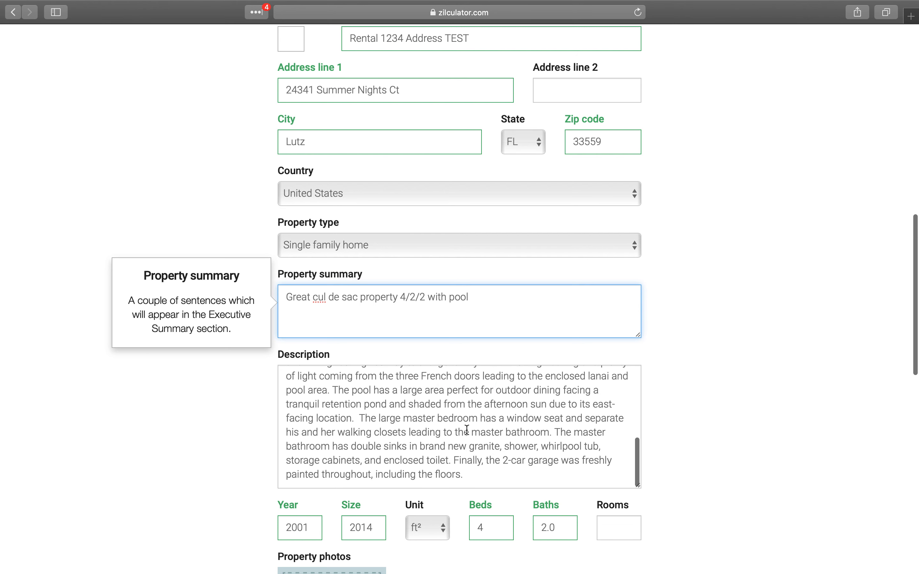
scroll(468, 430, "up", 11)
scroll(467, 431, "up", 3)
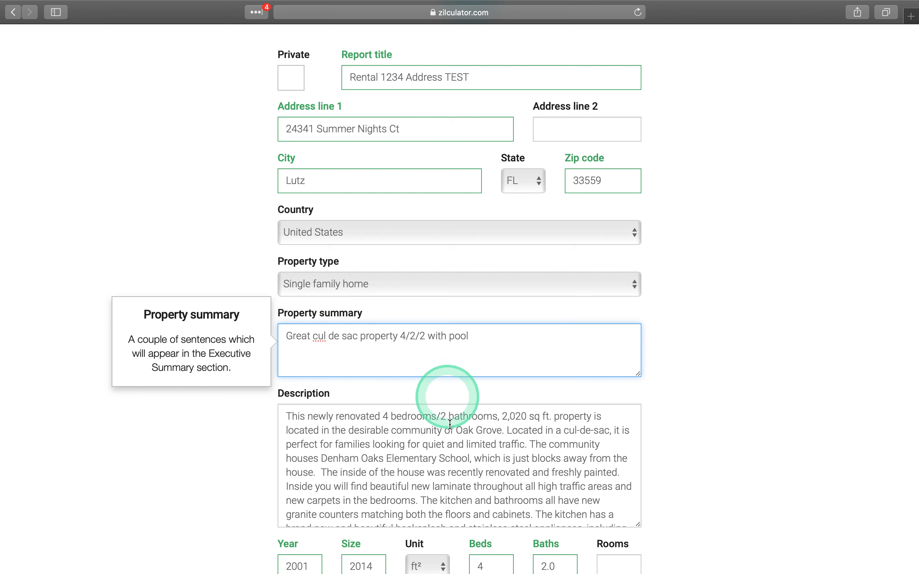
scroll(453, 450, "down", 1)
scroll(453, 450, "up", 1)
scroll(740, 379, "down", 5)
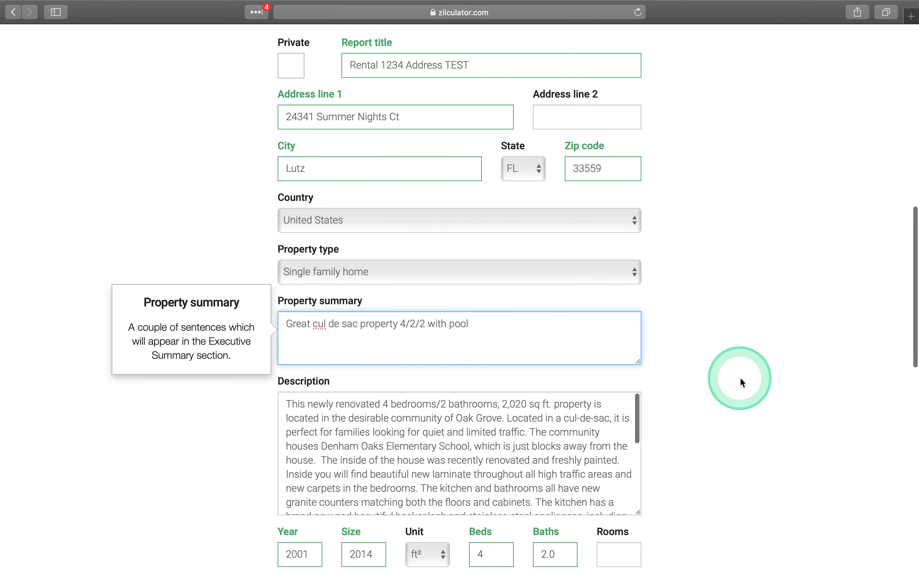
scroll(740, 379, "down", 1)
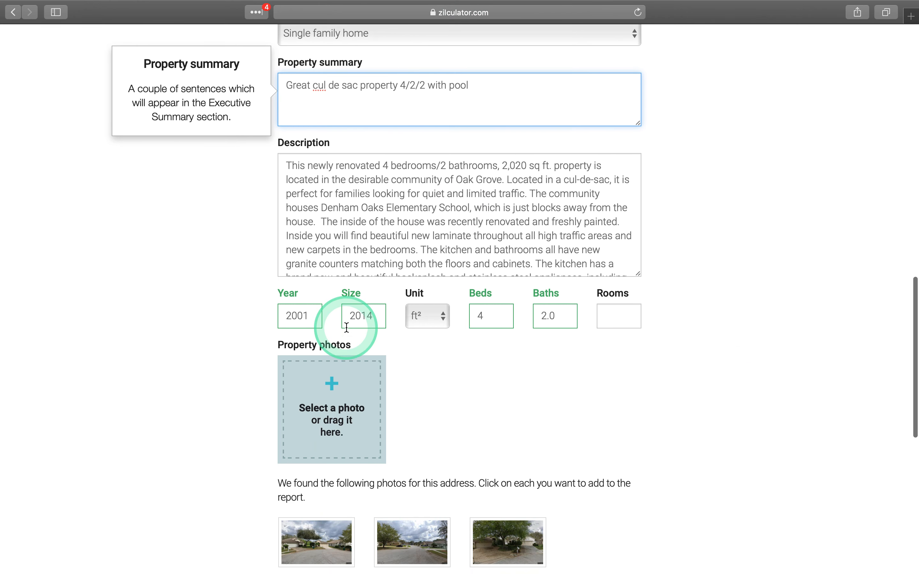
left_click(304, 316)
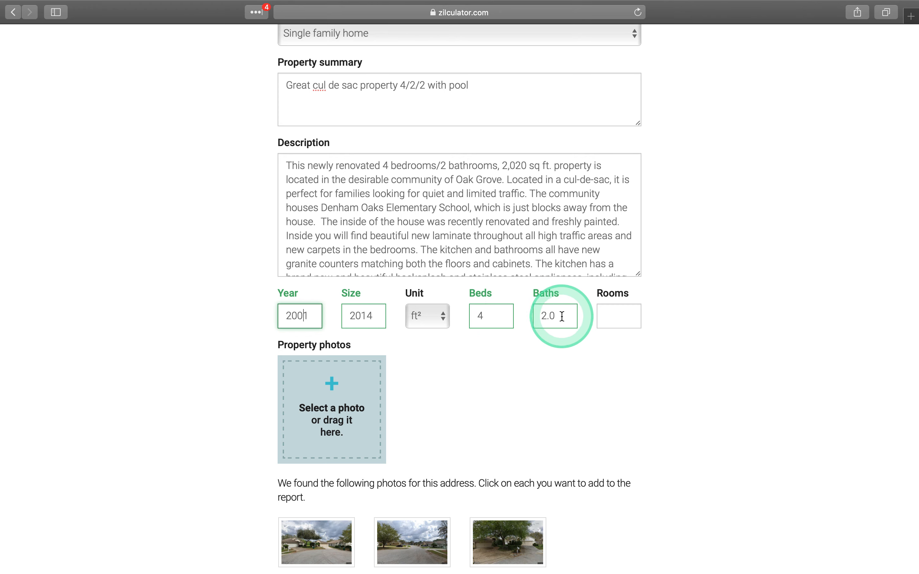
- Add the three street-view photos found for the address to the report's property photos
scroll(561, 395, "down", 3)
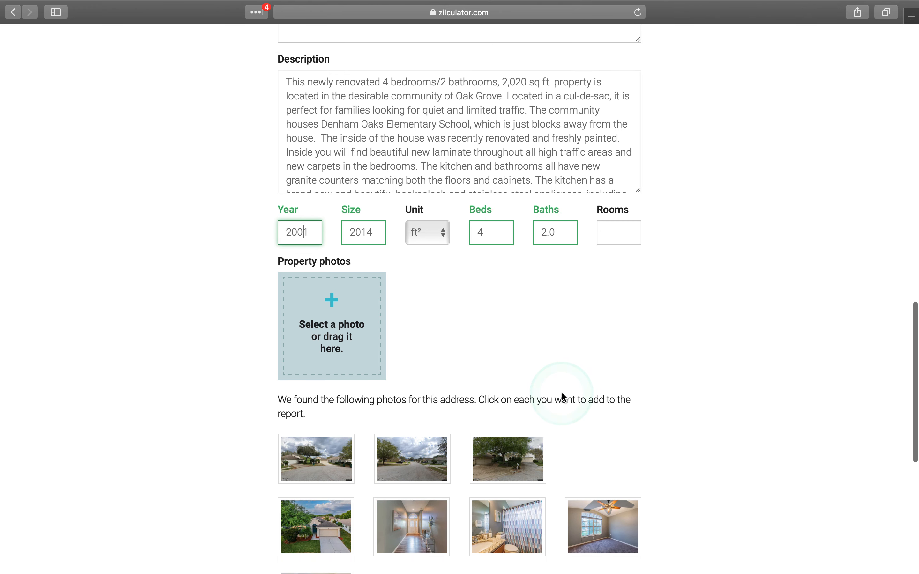
scroll(700, 420, "down", 3)
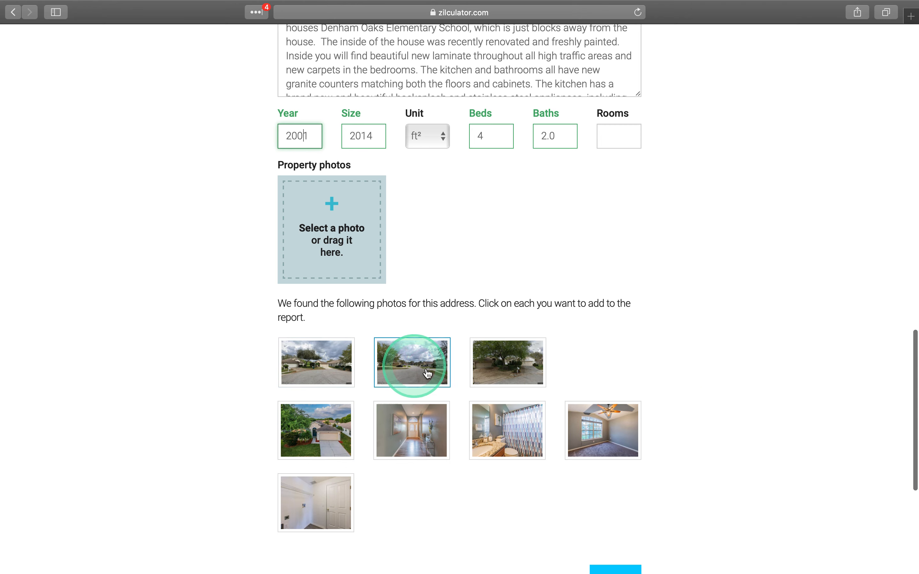
left_click(329, 363)
left_click(330, 366)
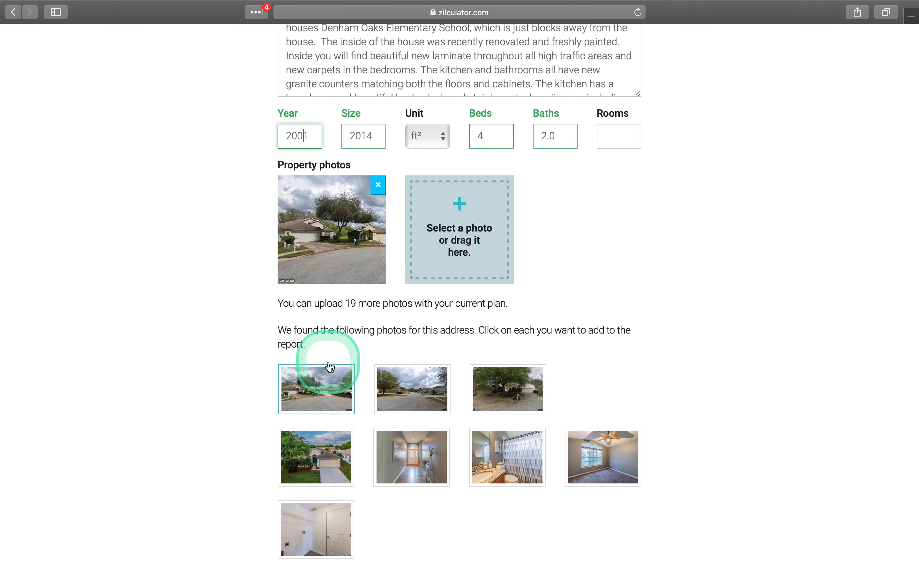
left_click(398, 391)
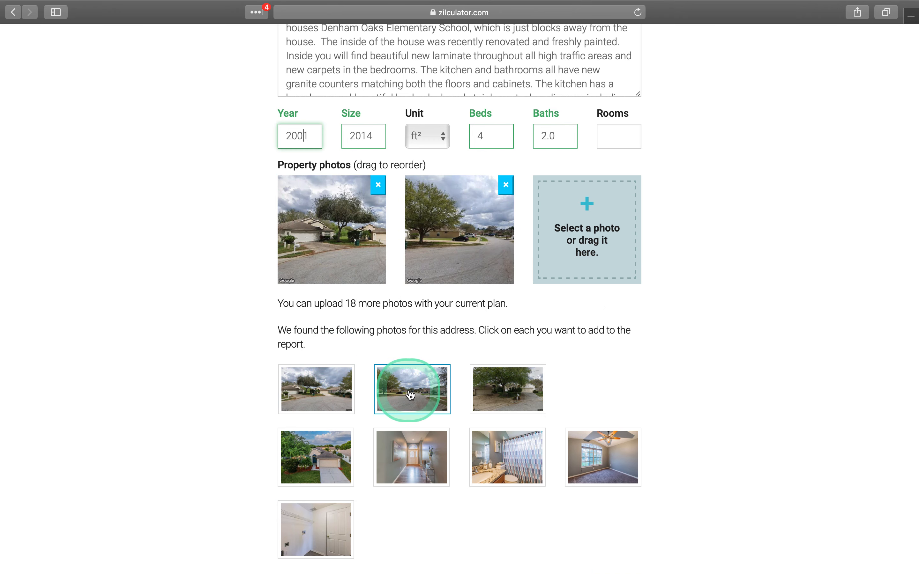
left_click(508, 402)
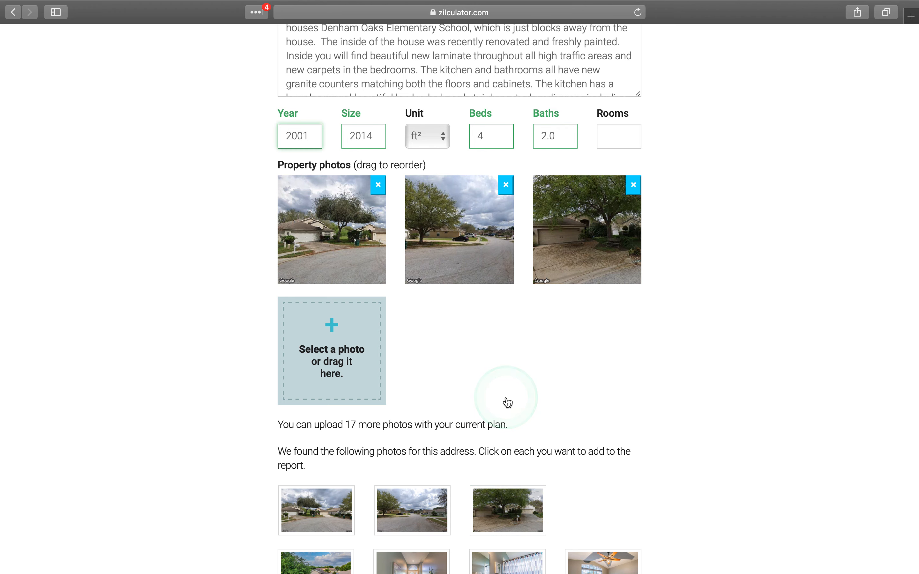
- Add the hallway, bathroom and ceiling-fan room photos found for the address to the report
scroll(508, 402, "down", 5)
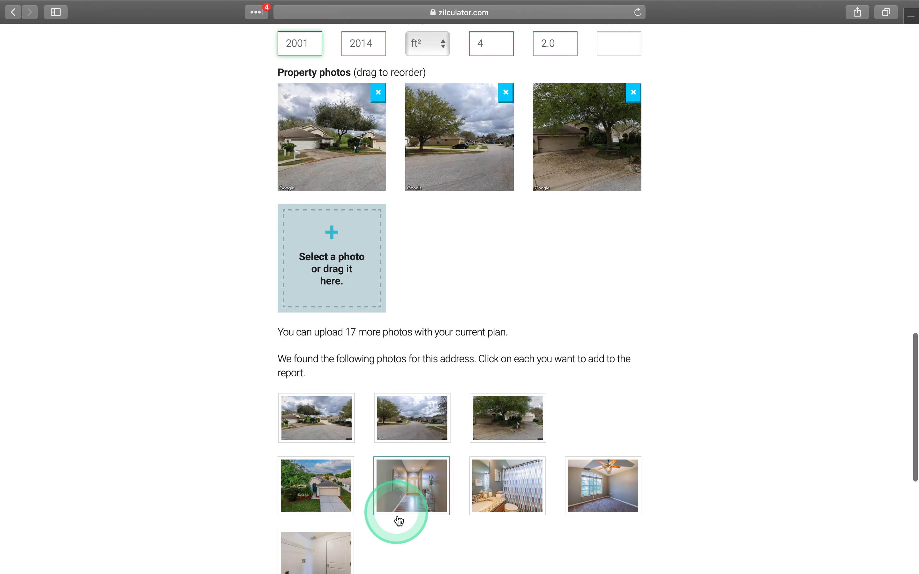
scroll(400, 534, "down", 5)
left_click(408, 411)
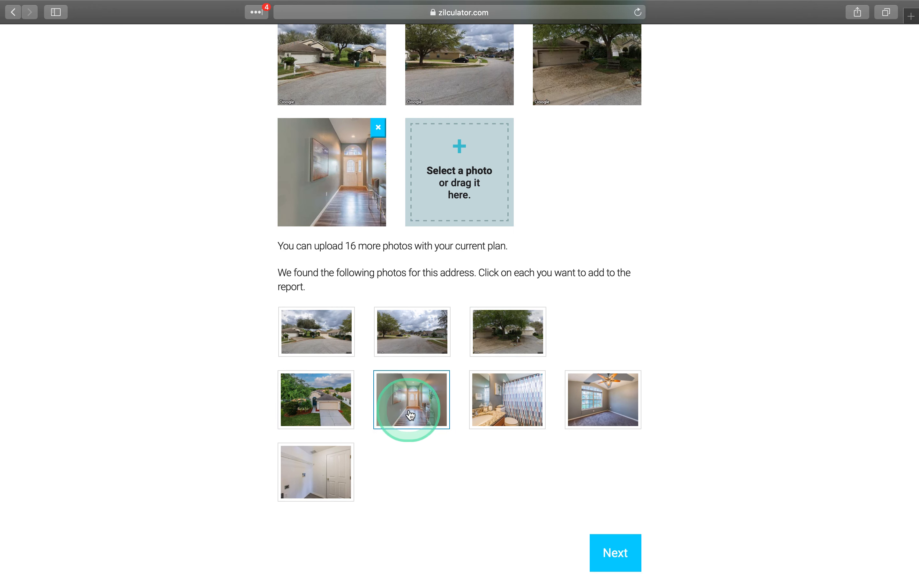
left_click(478, 413)
left_click(585, 401)
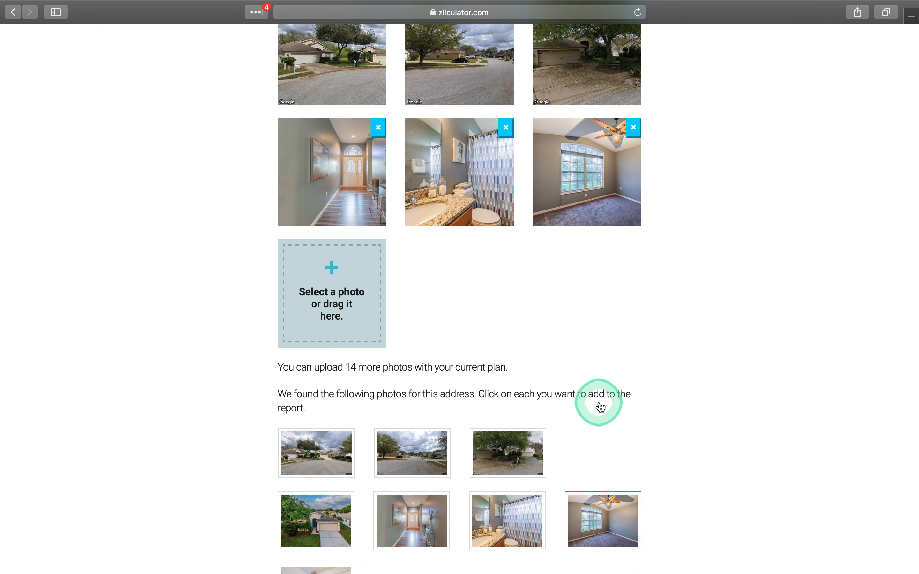
- Remove the three street-view photos from the property photos
scroll(739, 321, "up", 8)
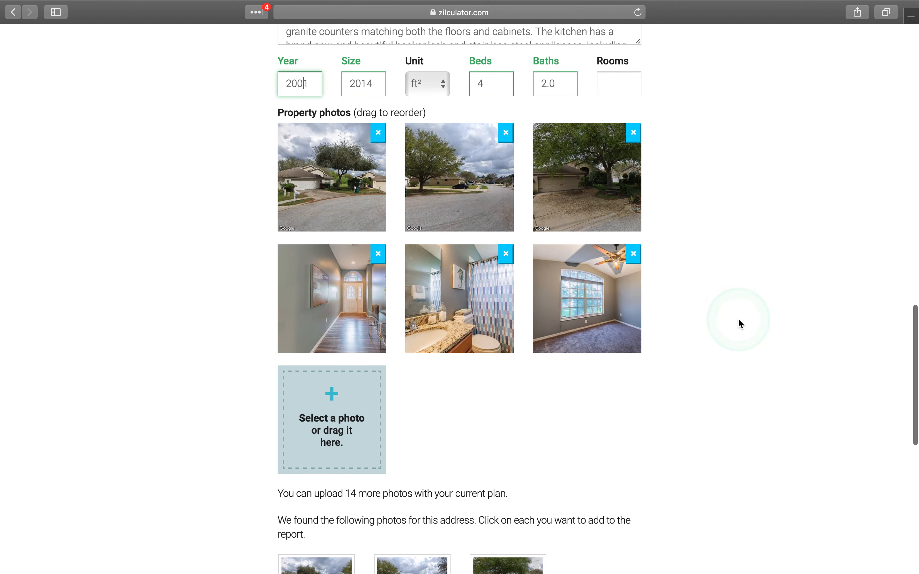
scroll(741, 324, "up", 1)
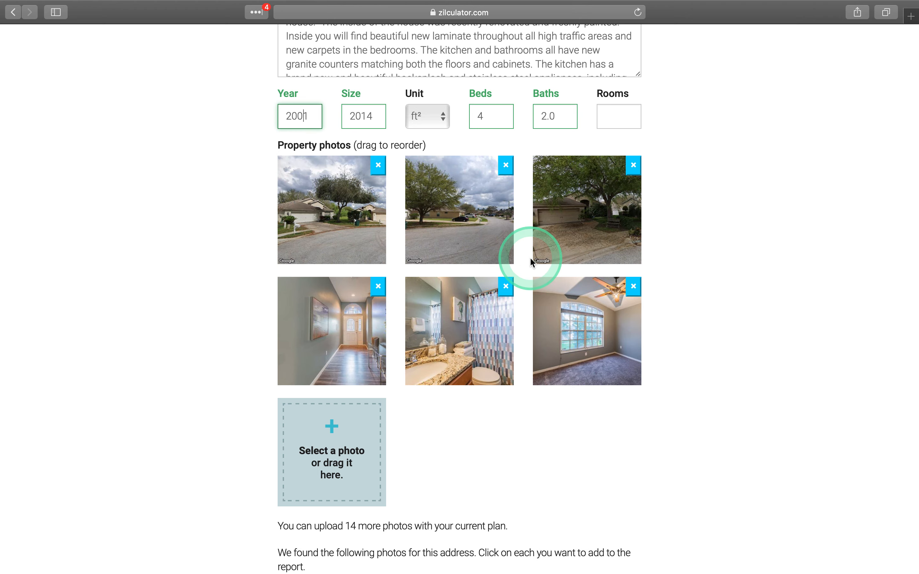
left_click(506, 166)
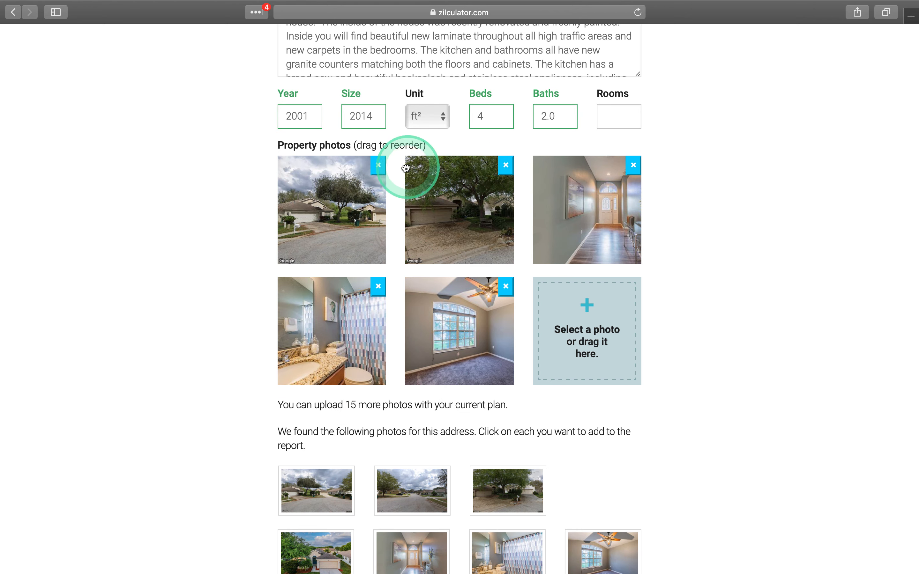
left_click(383, 170)
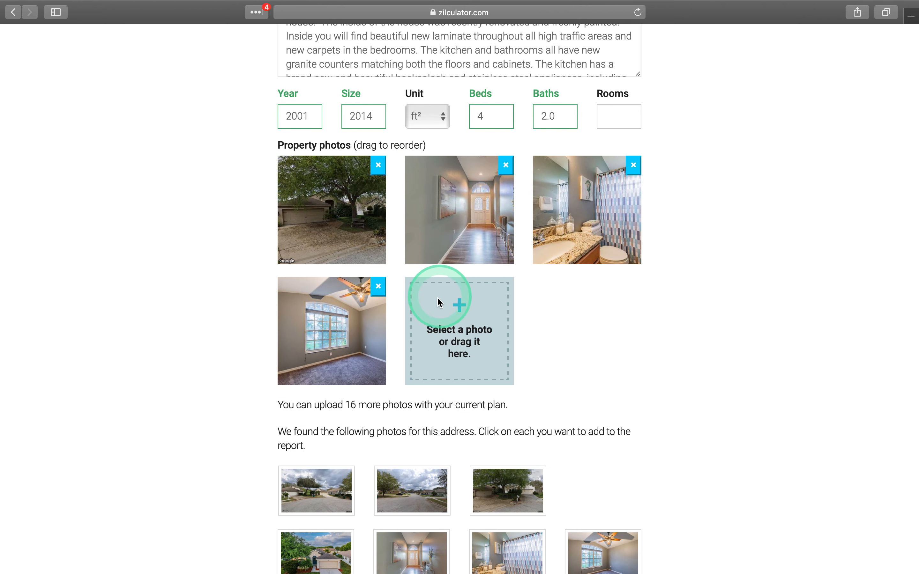
left_click(384, 174)
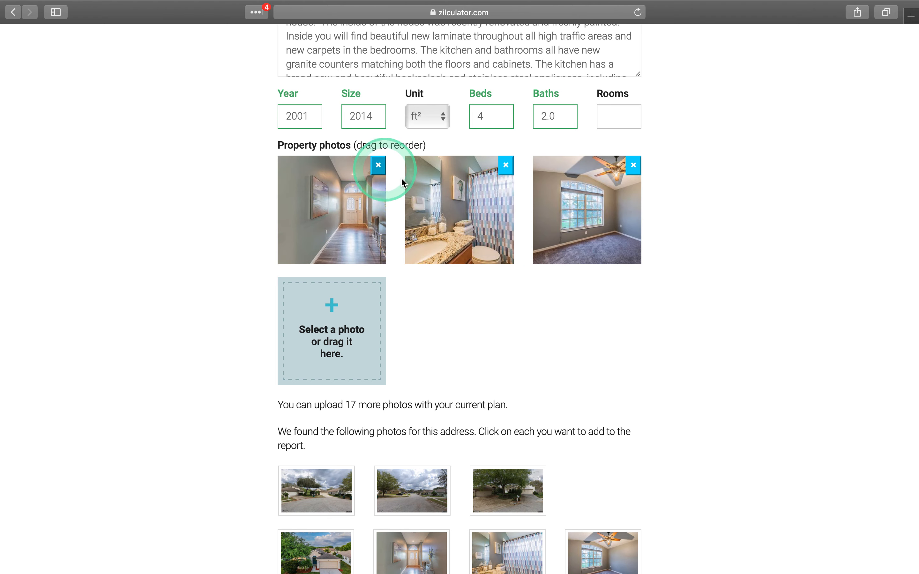
- Add the front exterior photo of the house and move it to first place among the property photos
scroll(683, 344, "down", 3)
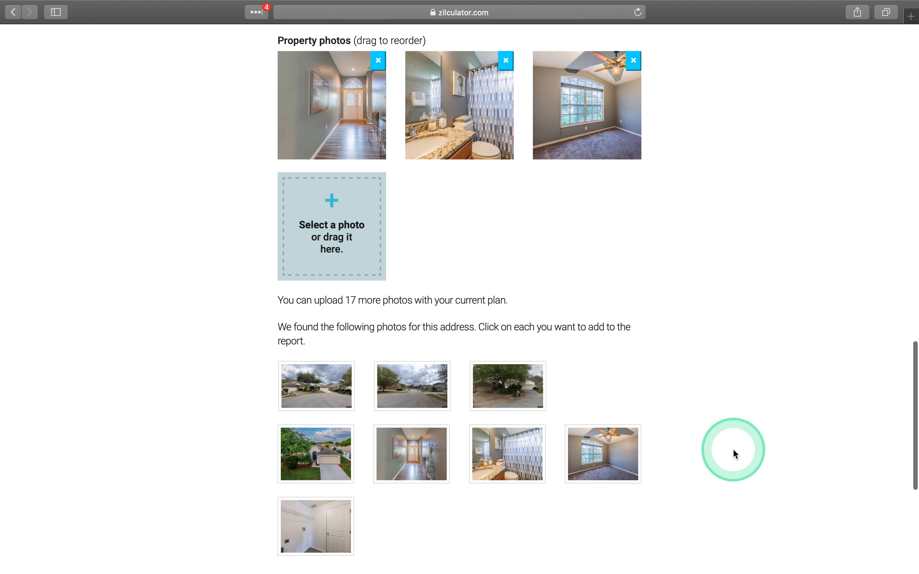
left_click(314, 451)
scroll(664, 258, "up", 3)
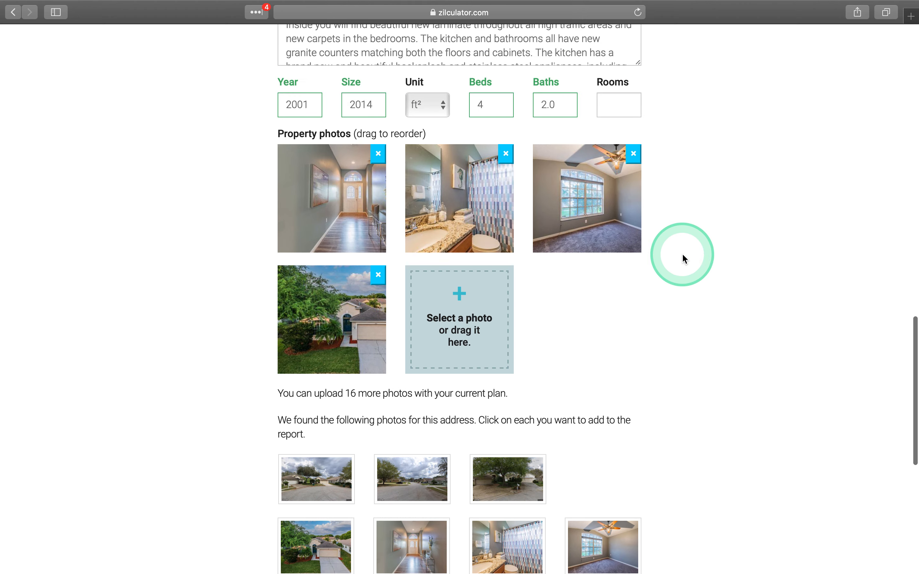
left_click_drag(340, 339, 332, 247)
left_click(607, 356)
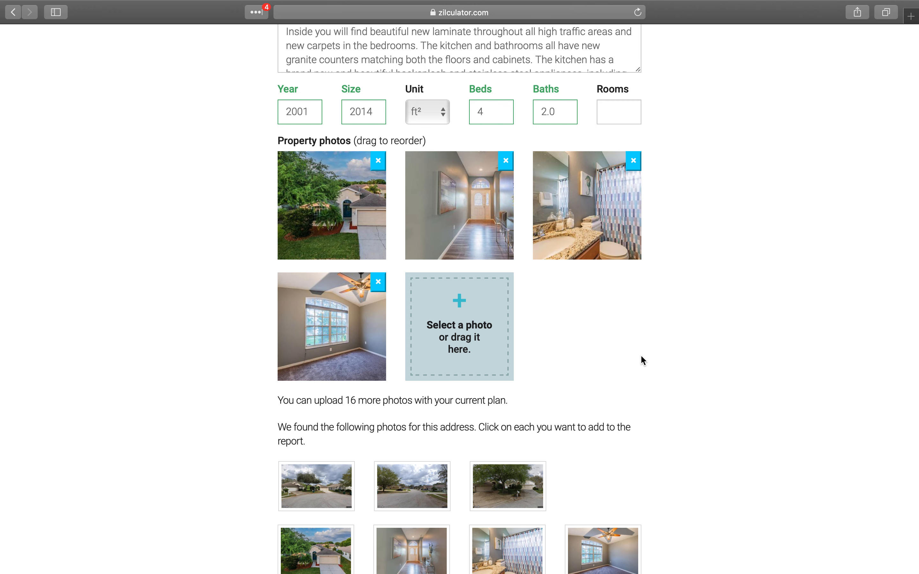
left_click(718, 305)
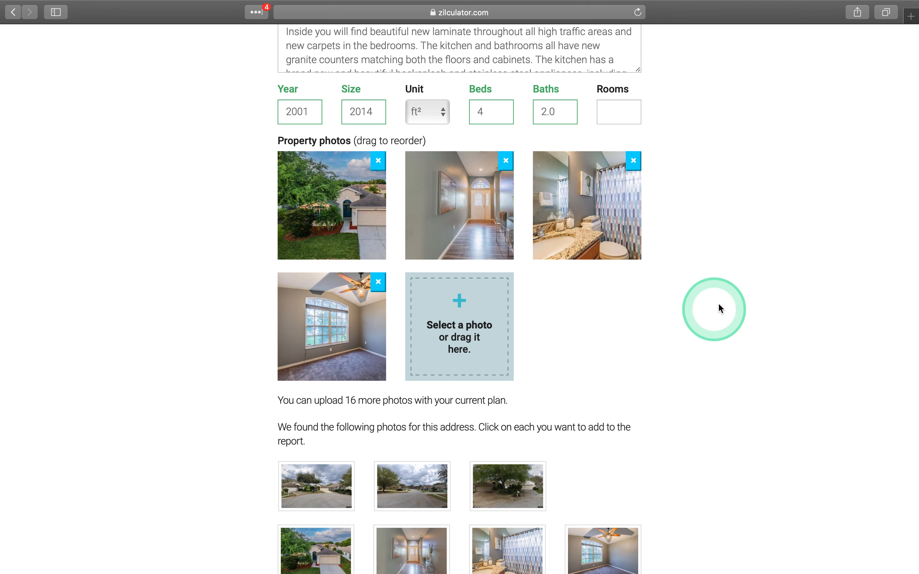
- Look over the completed property information and continue to the purchase information
scroll(719, 304, "down", 3)
scroll(719, 304, "up", 10)
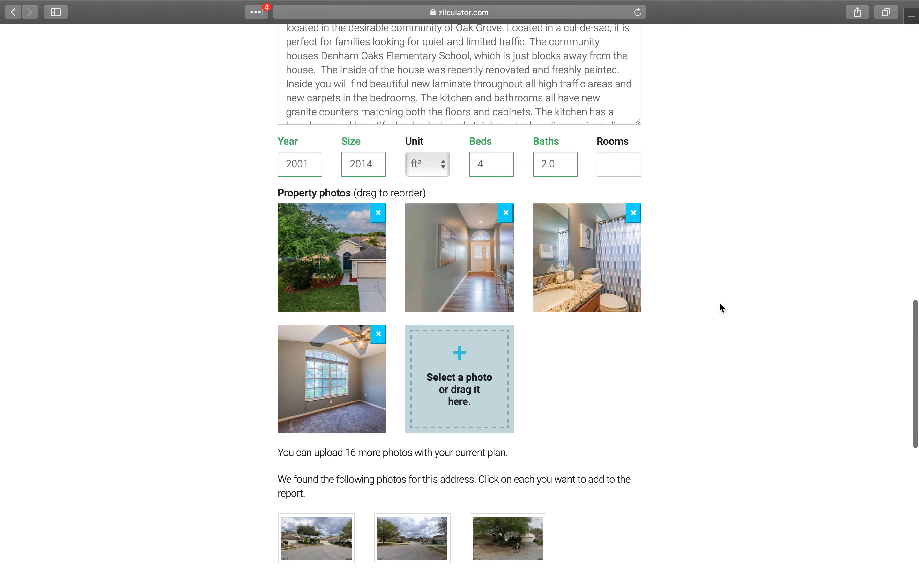
scroll(720, 303, "down", 5)
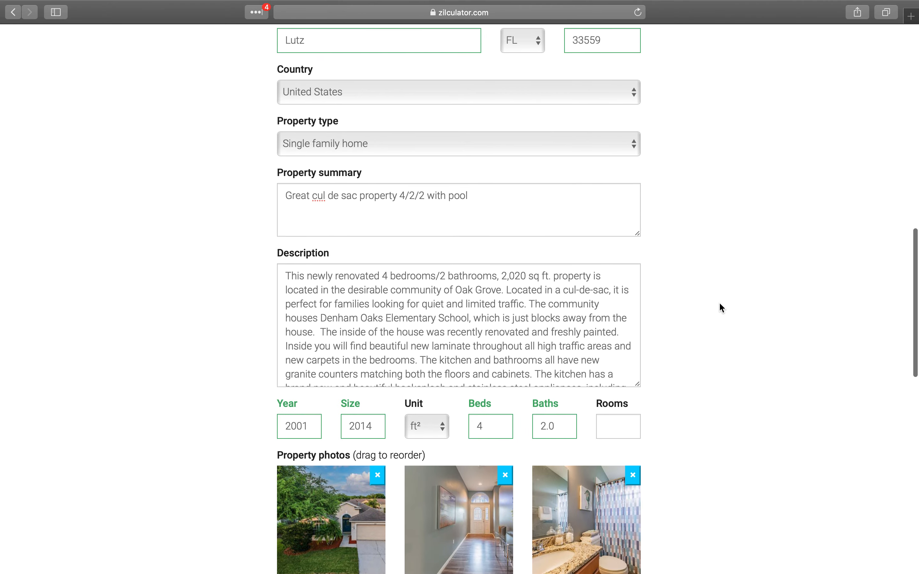
scroll(720, 304, "down", 10)
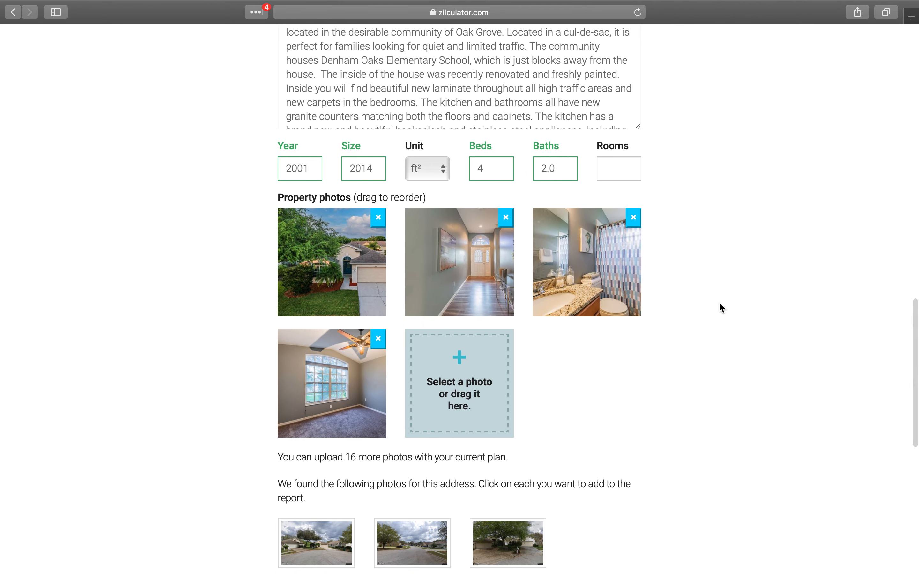
scroll(722, 307, "down", 3)
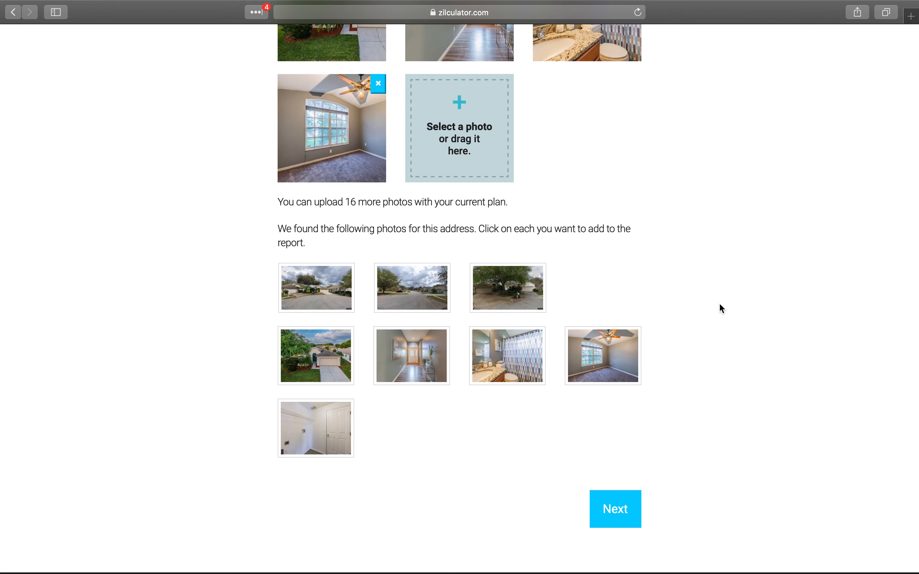
left_click(640, 511)
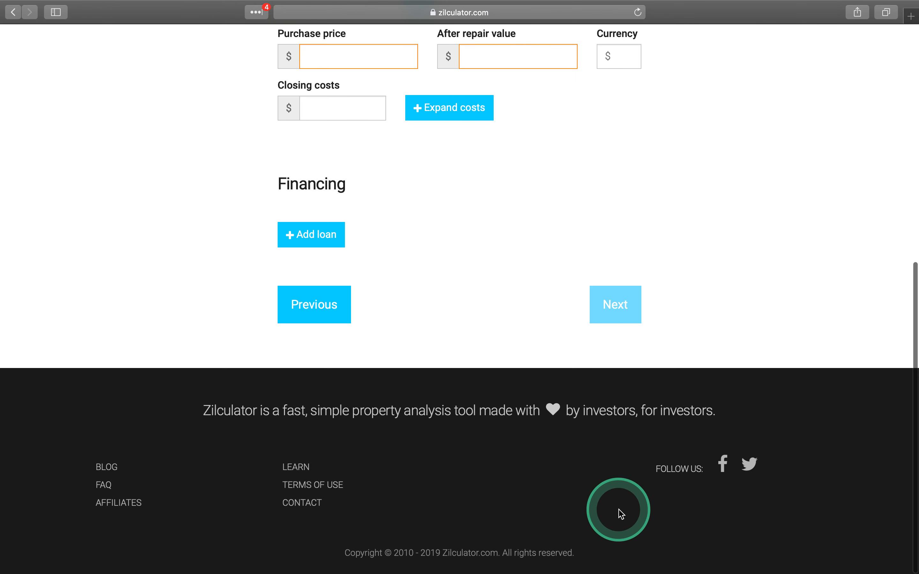
- Examine the Profit and Maximum offer choices for analyzing the deal
scroll(697, 256, "up", 6)
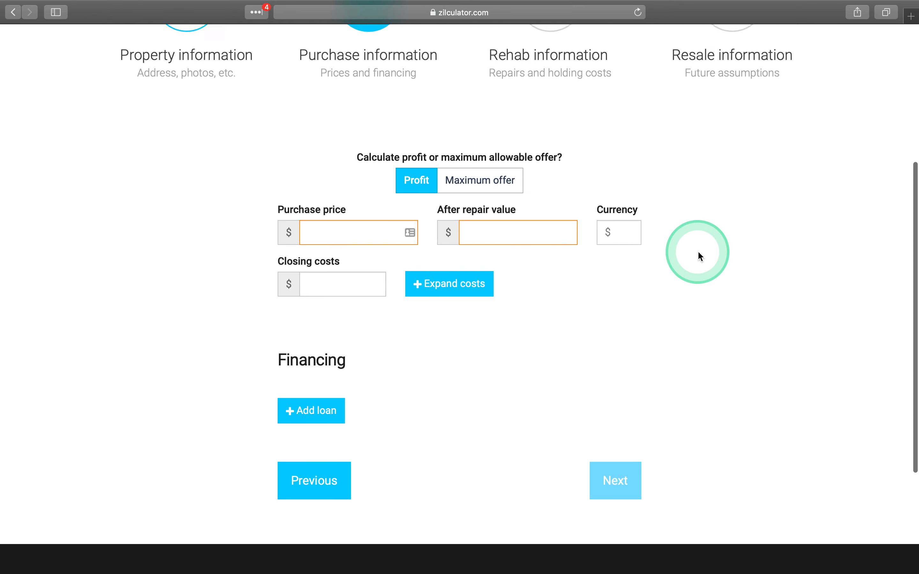
scroll(698, 251, "up", 1)
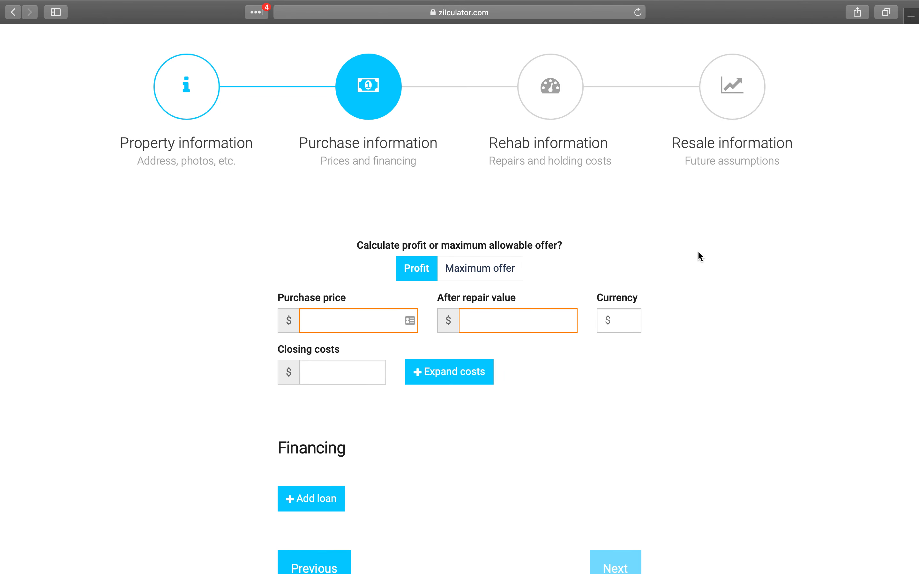
left_click(425, 271)
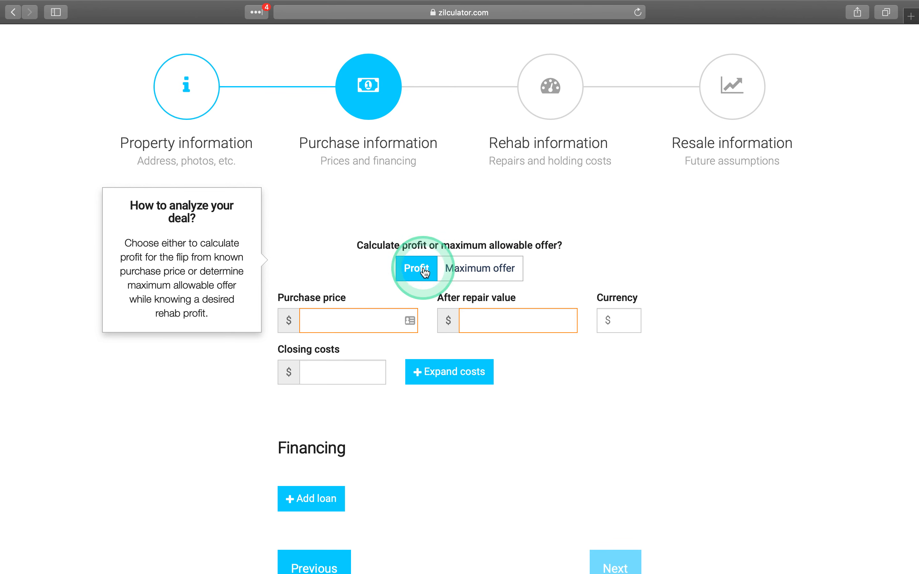
left_click(487, 271)
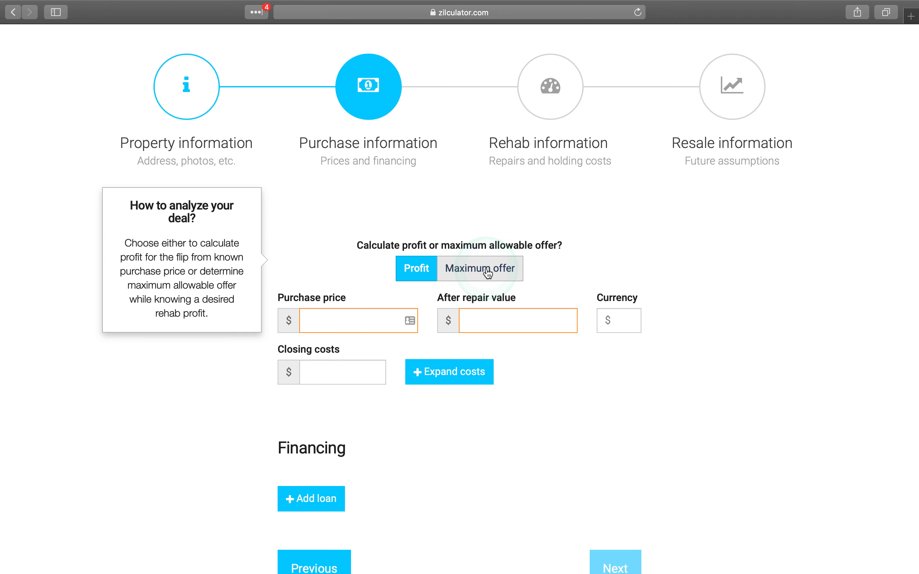
- Keep the Profit calculation selected and set the purchase price to $250,000
left_click(409, 272)
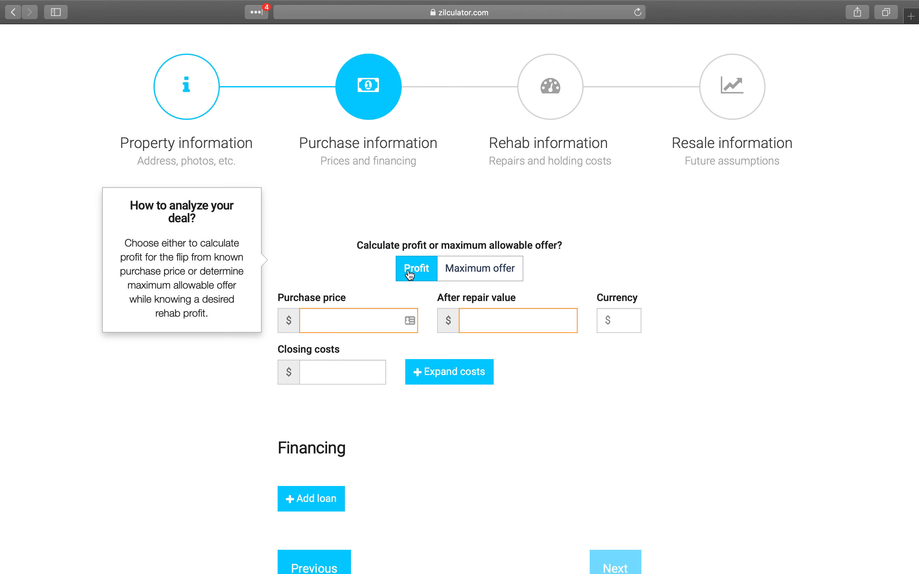
left_click(362, 320)
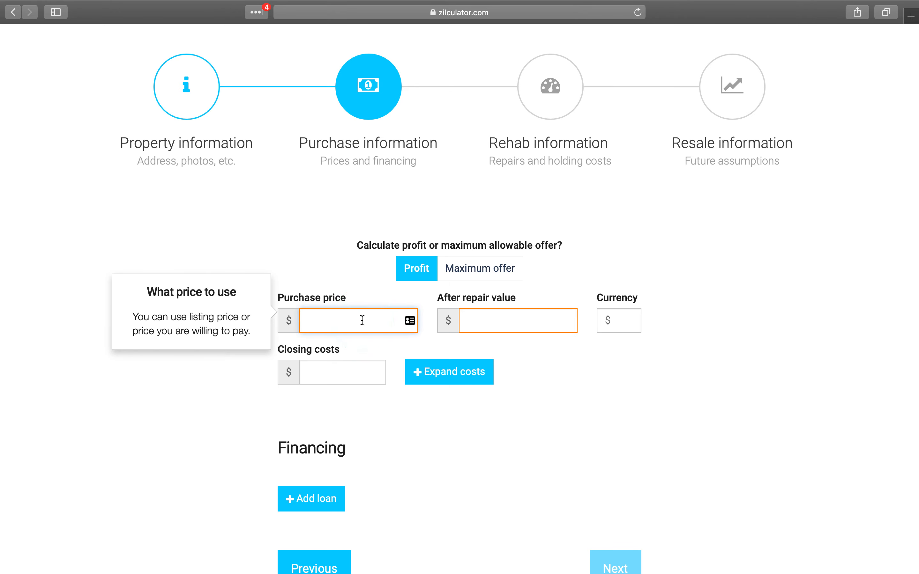
type("250000")
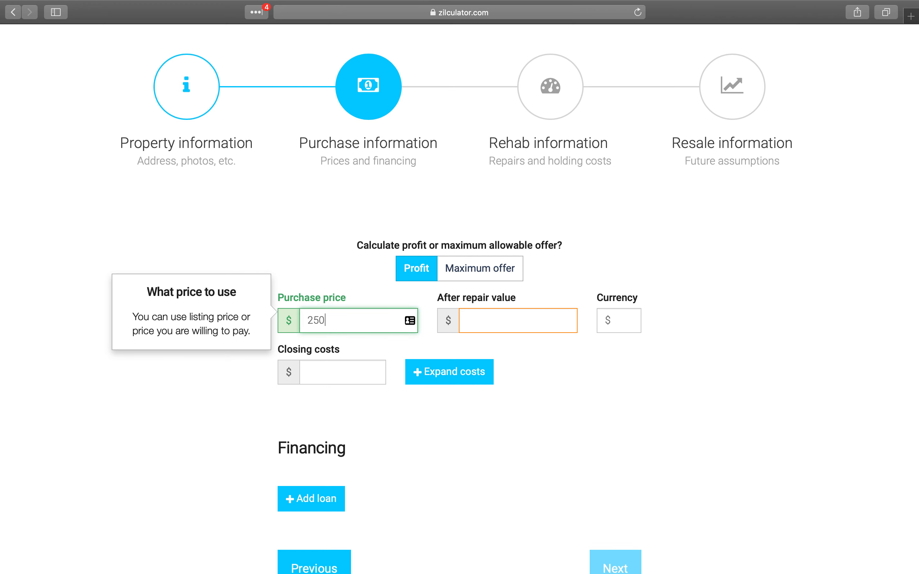
left_click(581, 376)
- Compare the desired profit entry of the Maximum offer calculation with the purchase price entry of the Profit calculation
mouse_move(474, 270)
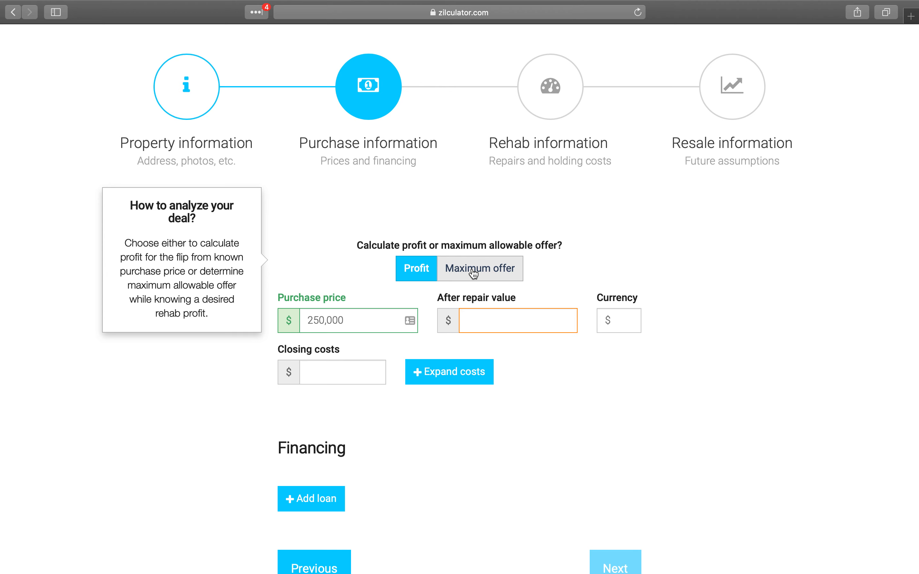
left_click(473, 273)
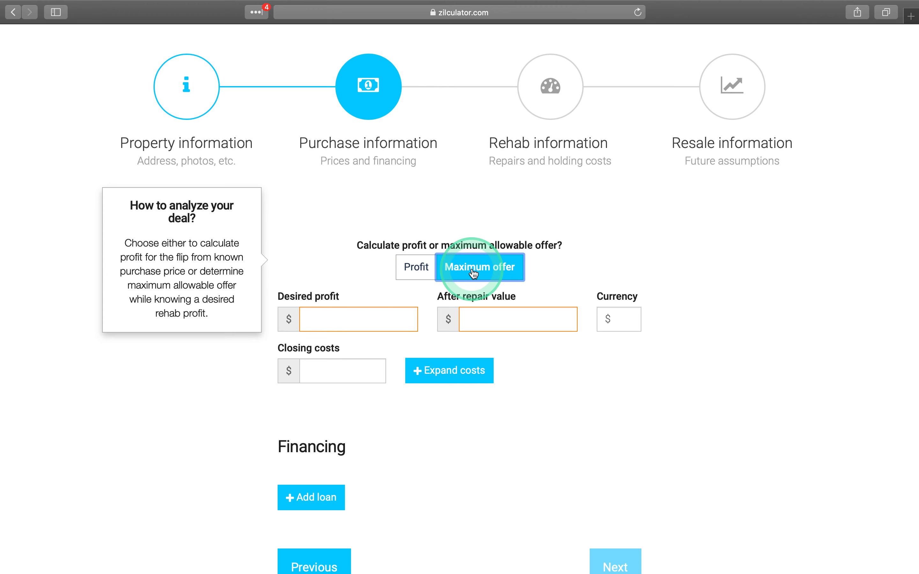
left_click(372, 324)
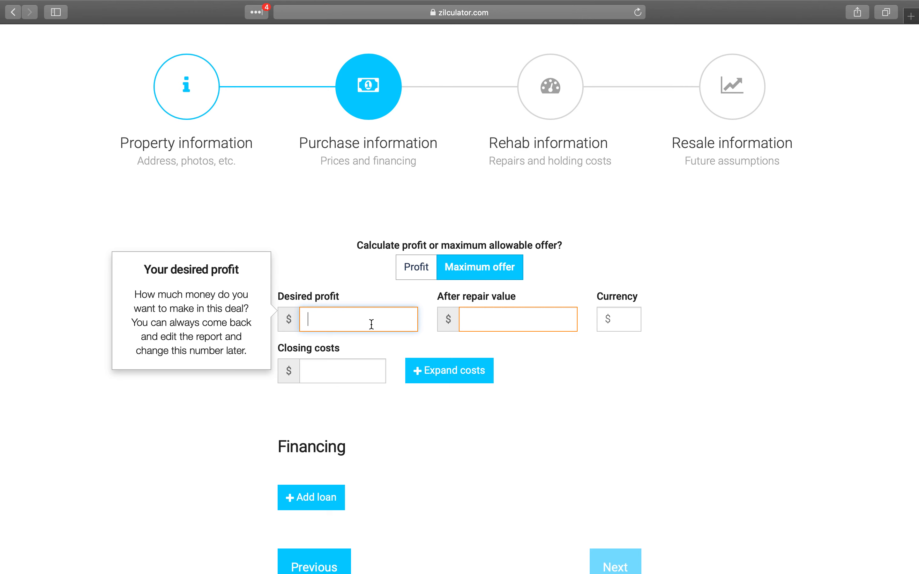
left_click(425, 276)
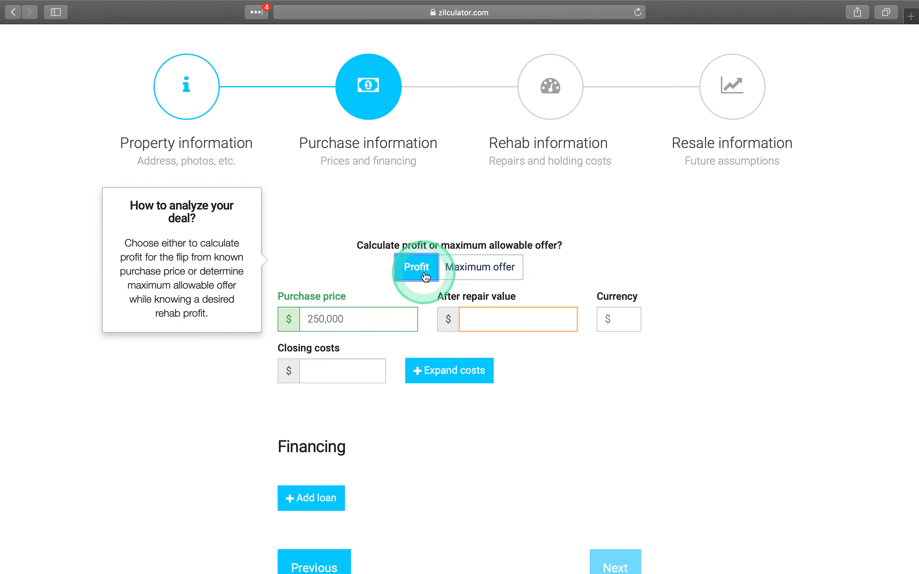
left_click(379, 319)
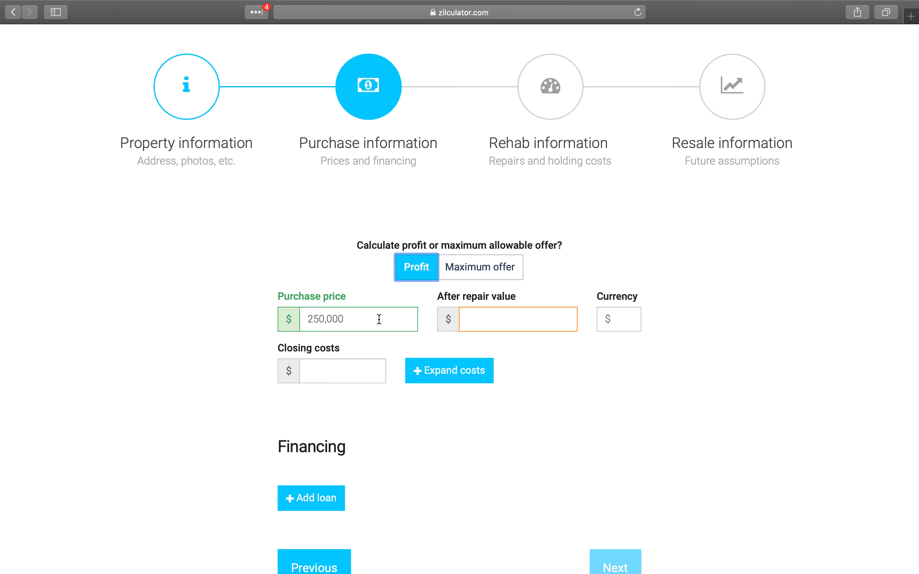
- Choose the Maximum offer calculation with a desired profit of $30,000 and an after repair value of $325,000
left_click(467, 261)
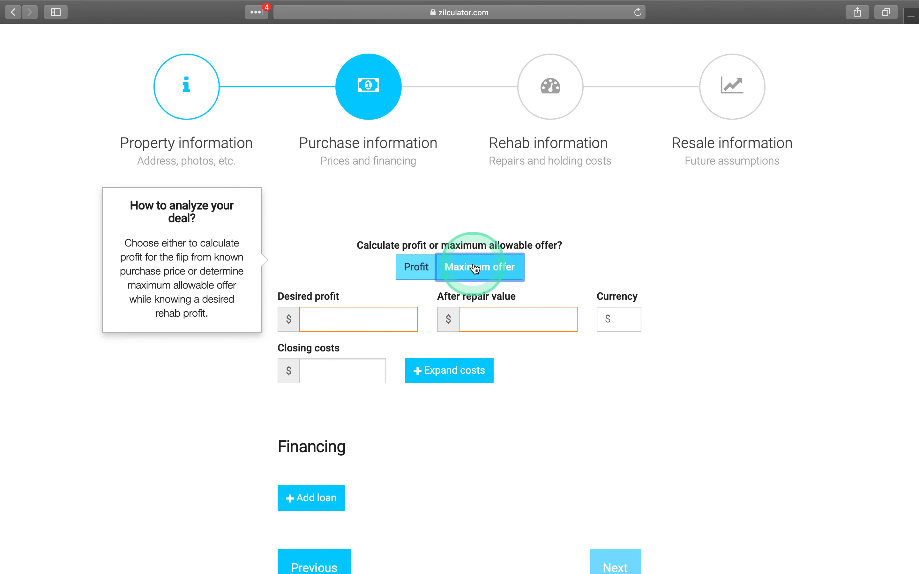
left_click(373, 318)
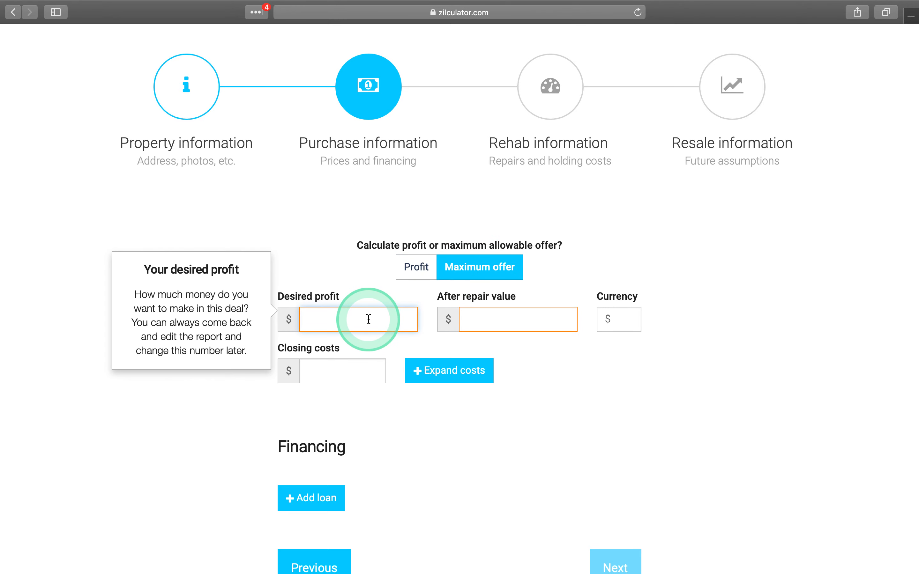
type("3")
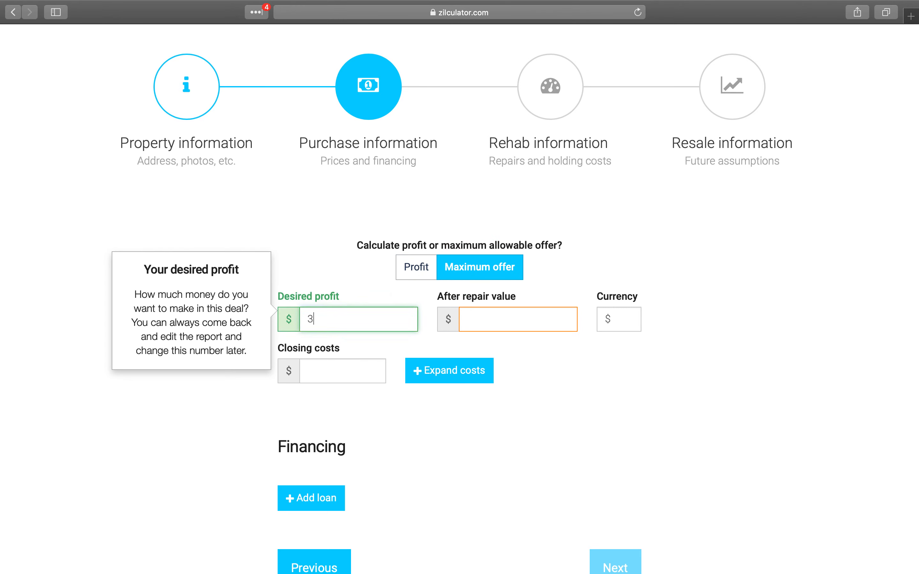
type("0000")
left_click(518, 317)
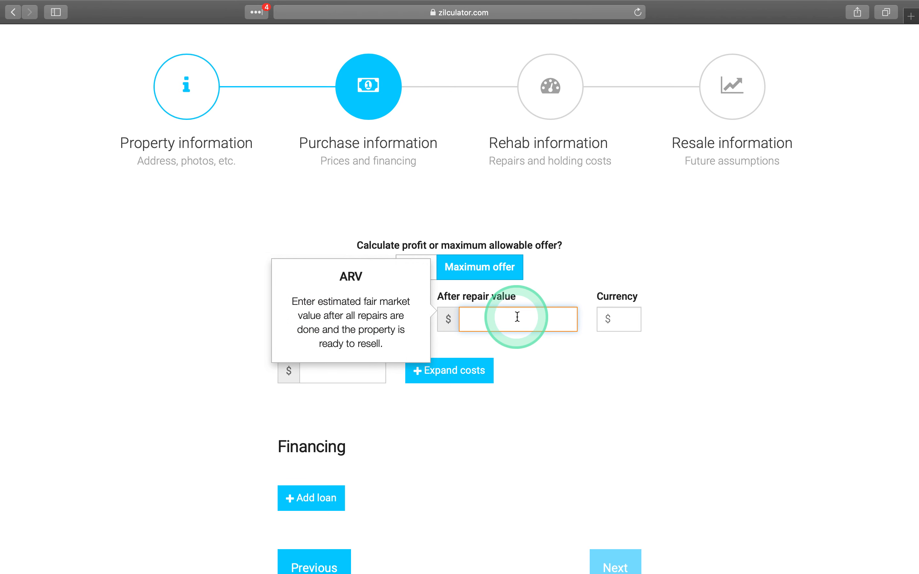
type("32")
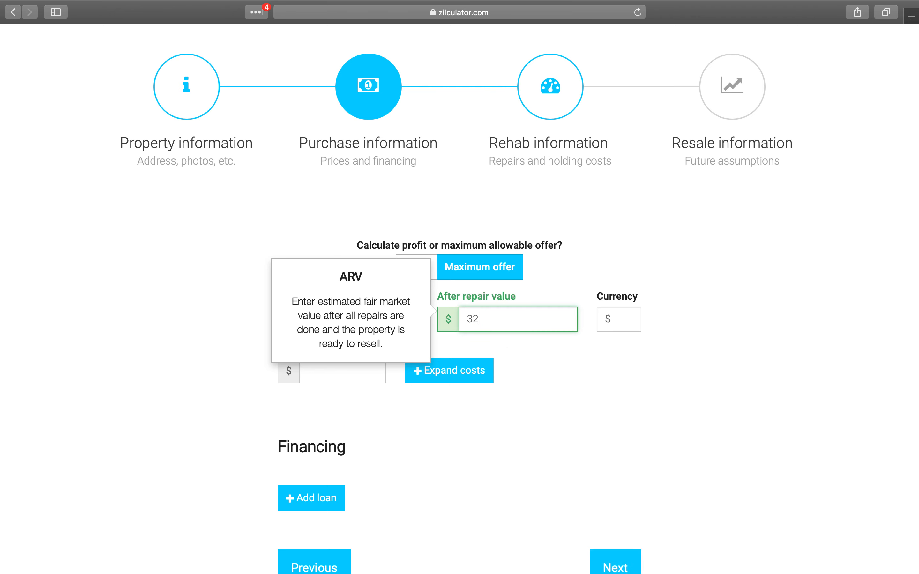
type("5,000")
left_click(647, 377)
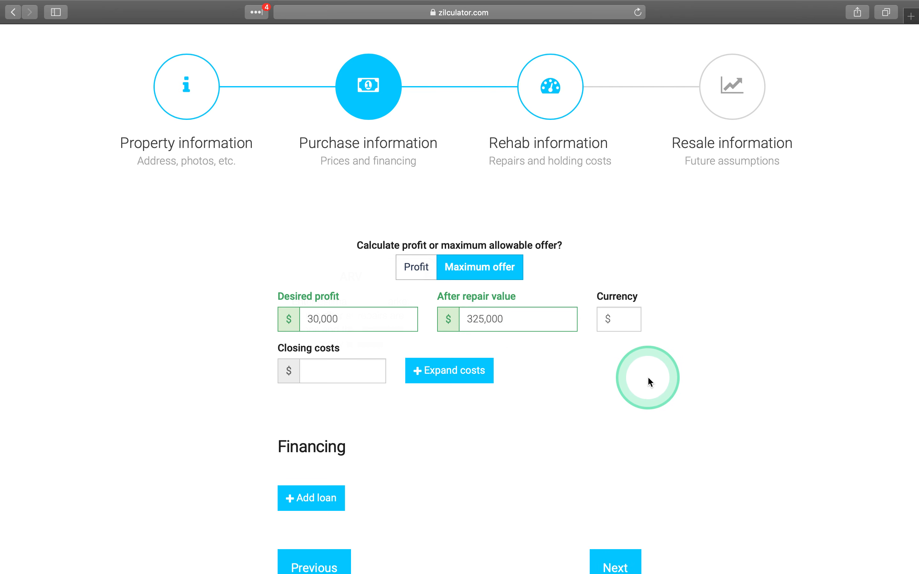
- Expand the closing costs and enter a title/escrow fee of $500, an attorney fee of $600 and inspection costs of $450
left_click(342, 377)
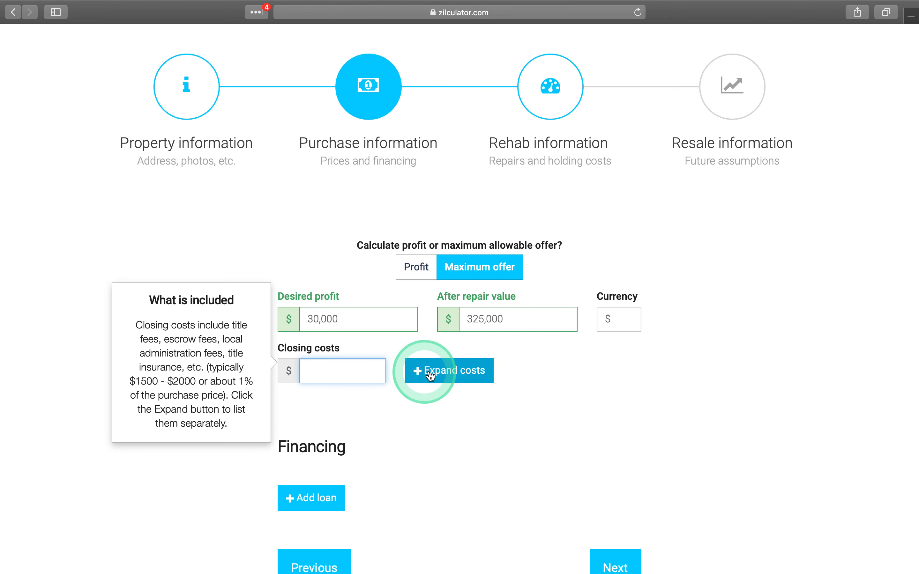
left_click(440, 371)
left_click(670, 389)
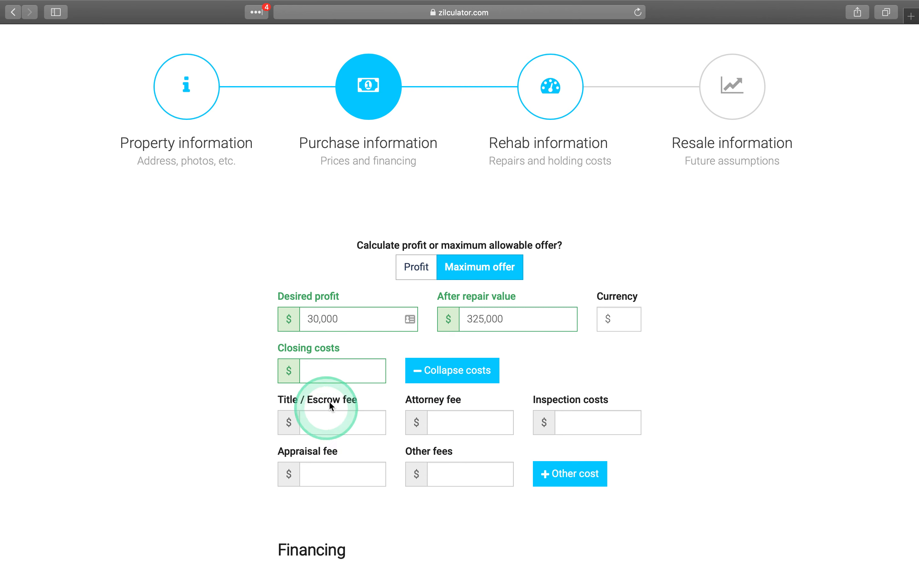
left_click(343, 422)
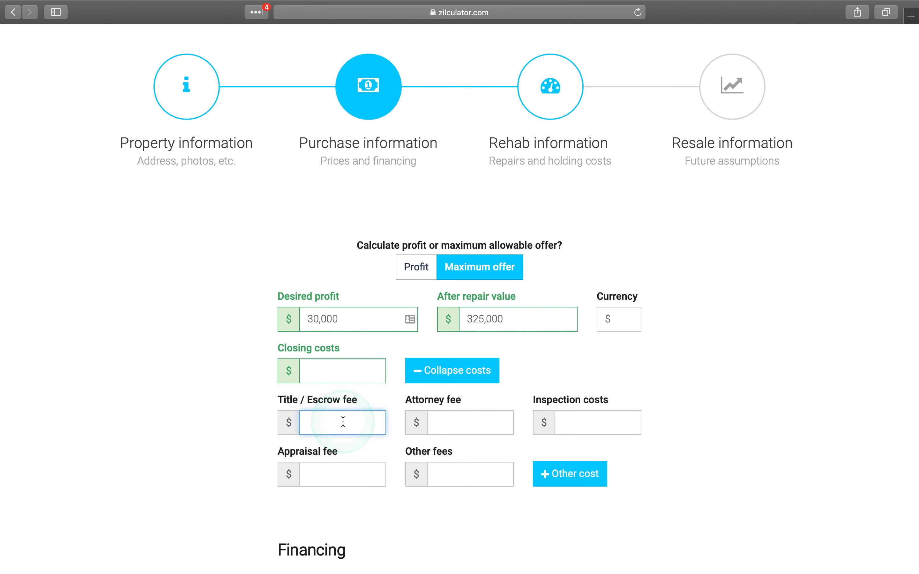
type("500")
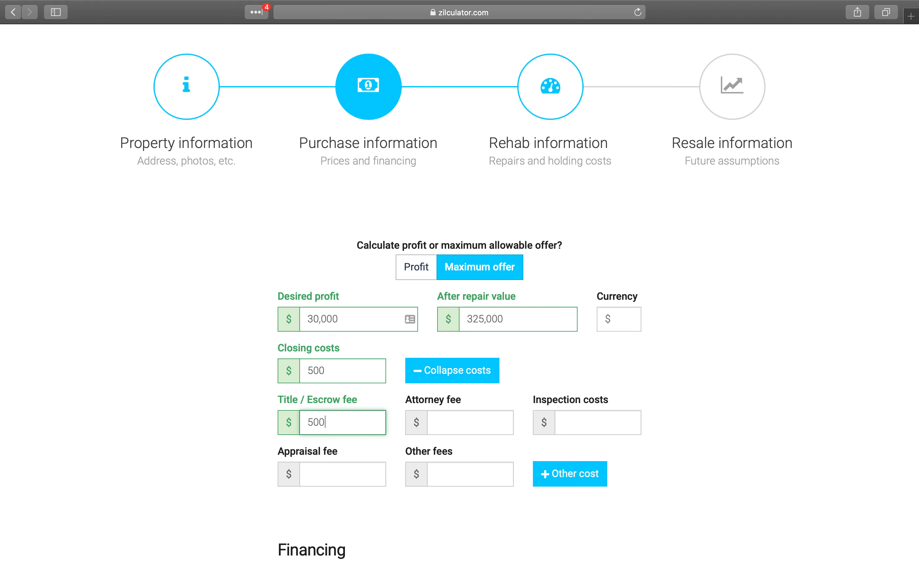
left_click(456, 422)
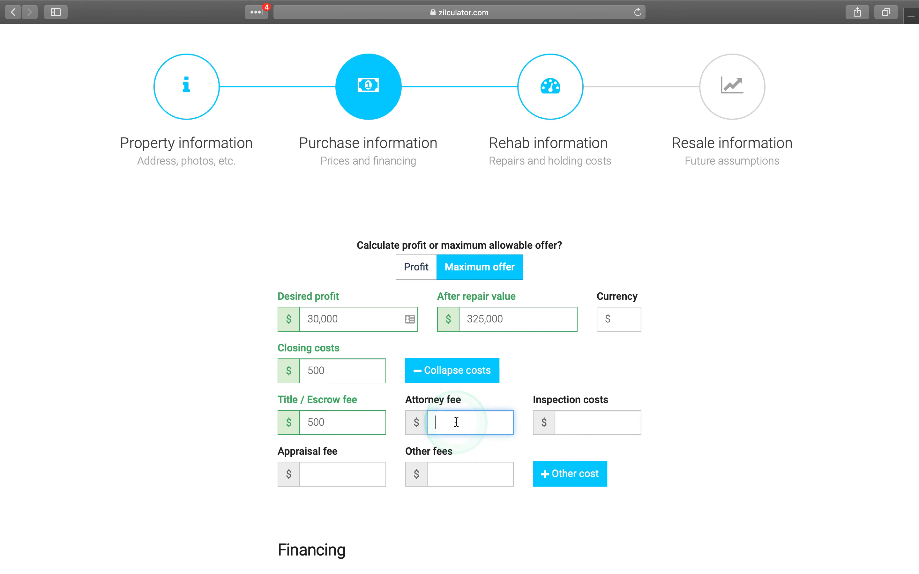
type("600")
left_click(558, 424)
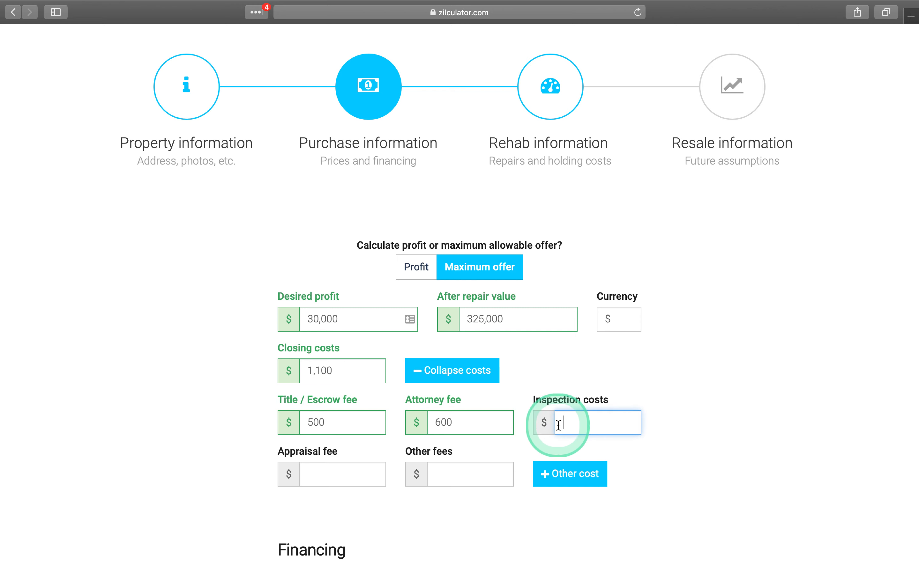
type("450")
- Enter an appraisal fee of $450 and other fees of $800, and collapse the itemized closing costs
left_click(341, 467)
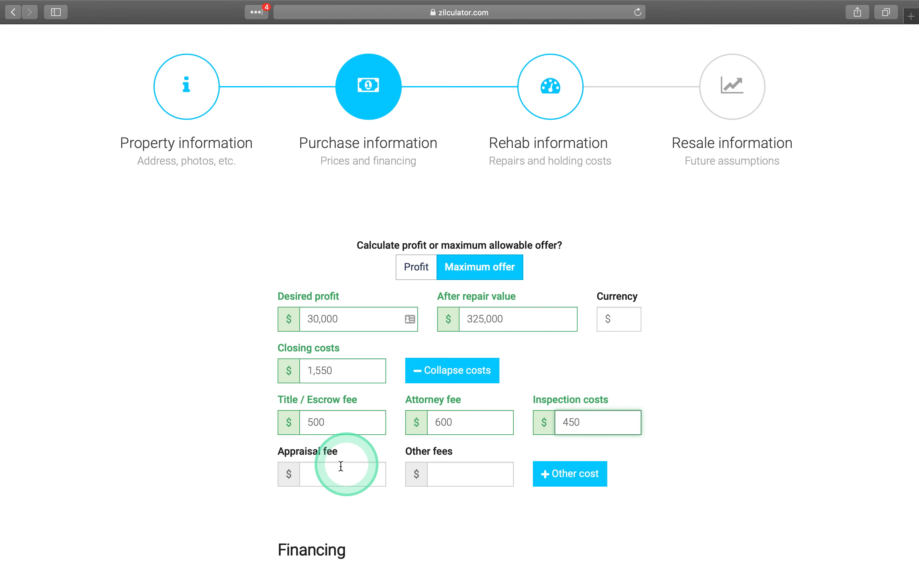
type("450")
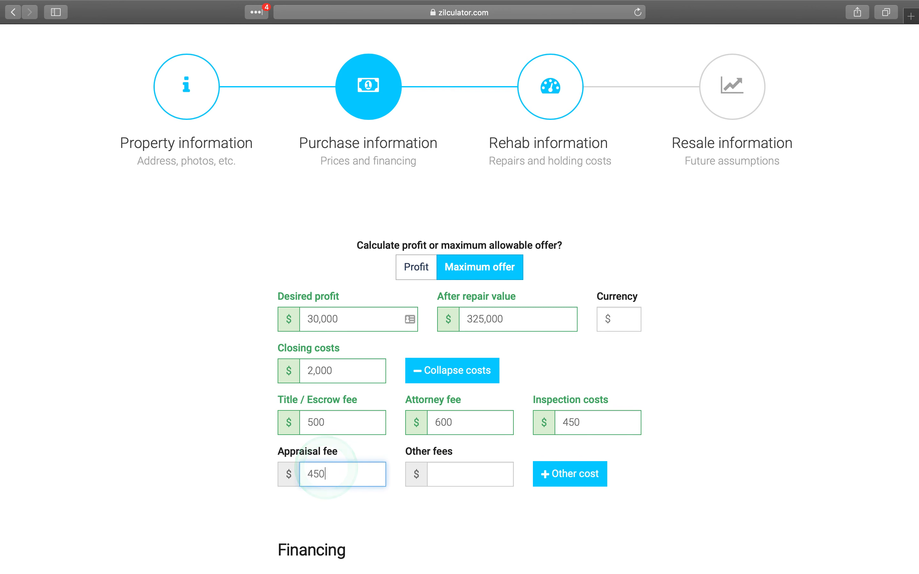
left_click(456, 477)
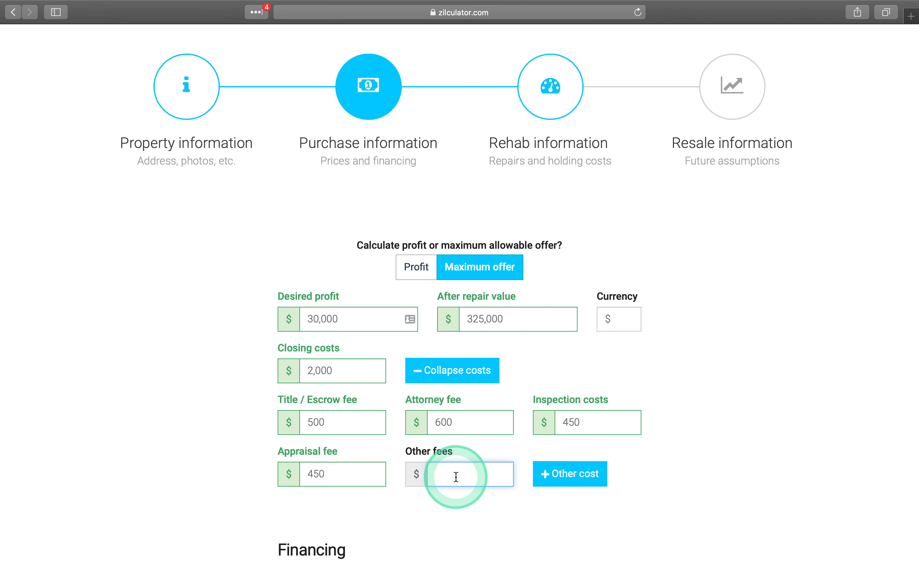
type("800")
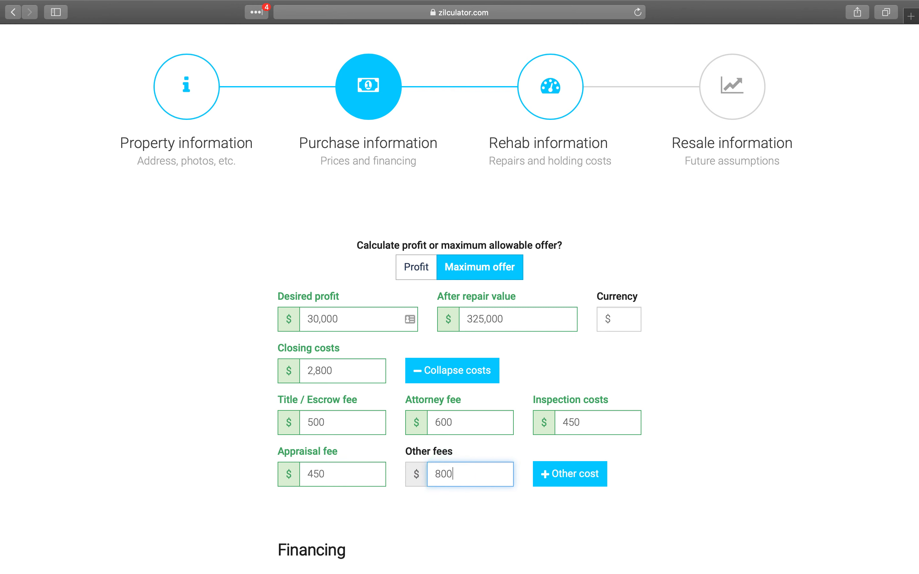
left_click(710, 467)
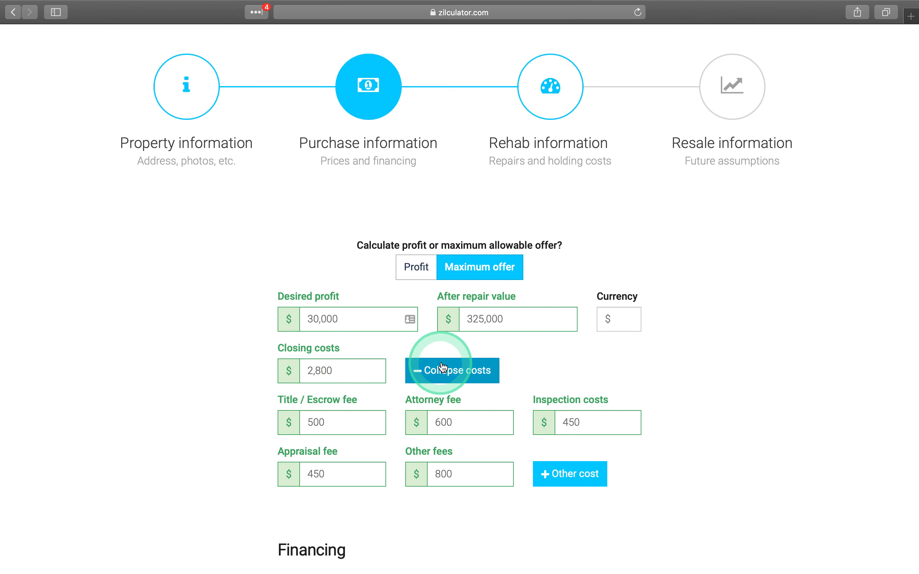
left_click(452, 371)
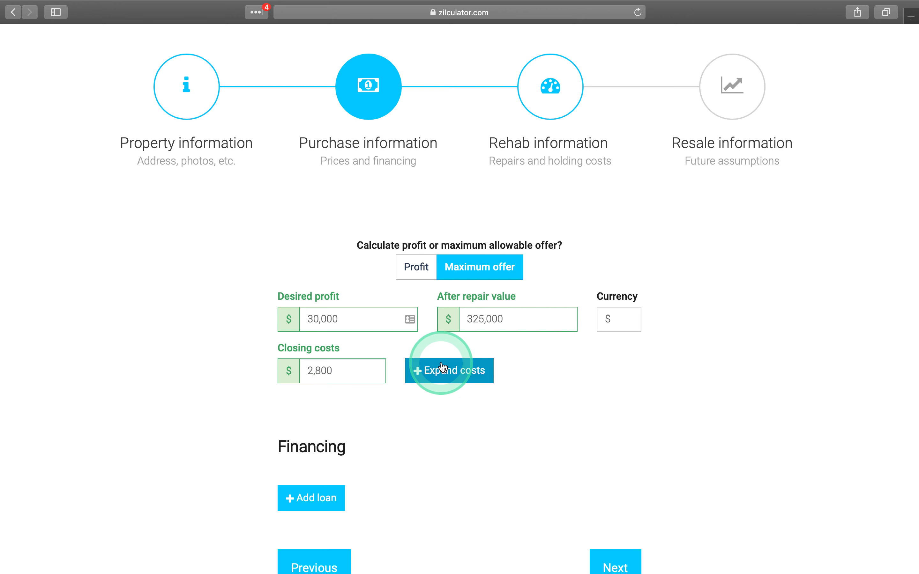
left_click(341, 370)
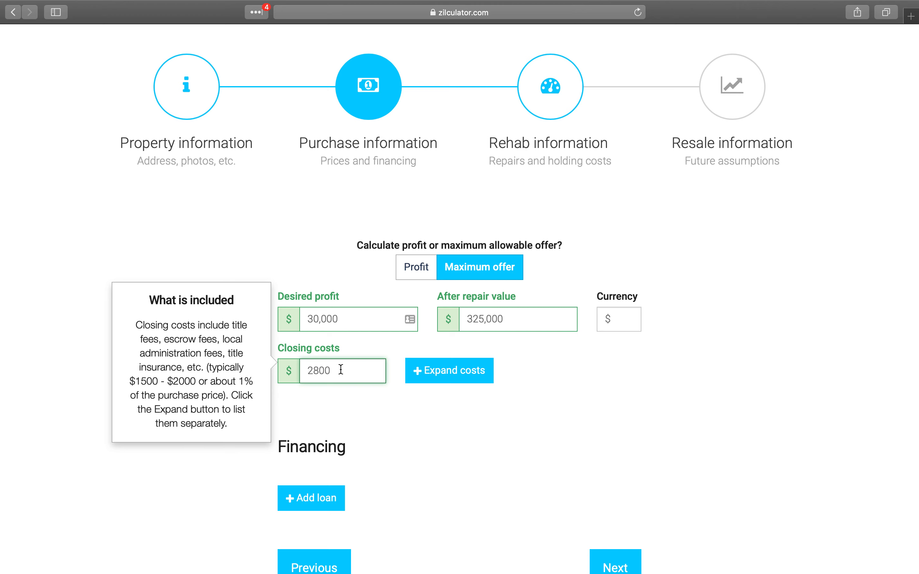
left_click(560, 407)
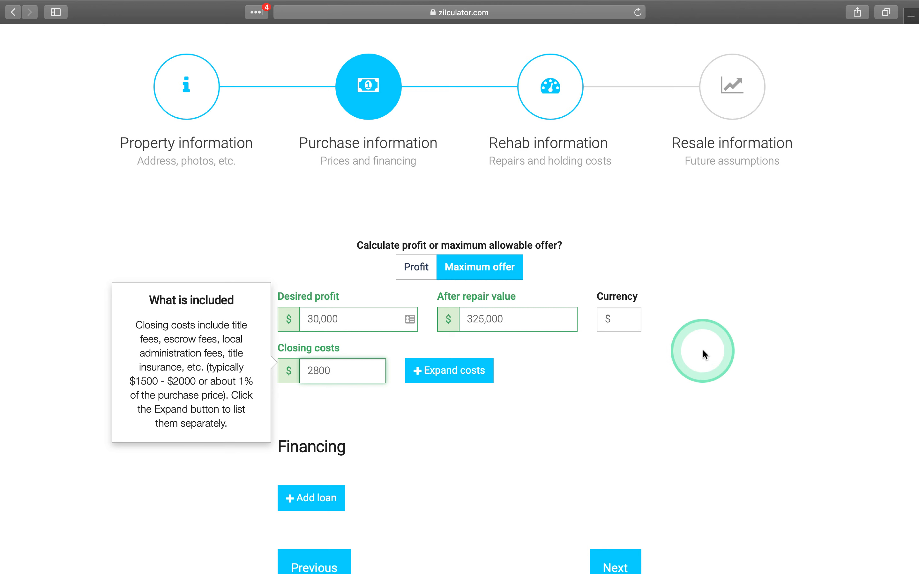
- Add a loan under Financing and activate its loan label, leaving it blank
scroll(703, 350, "down", 3)
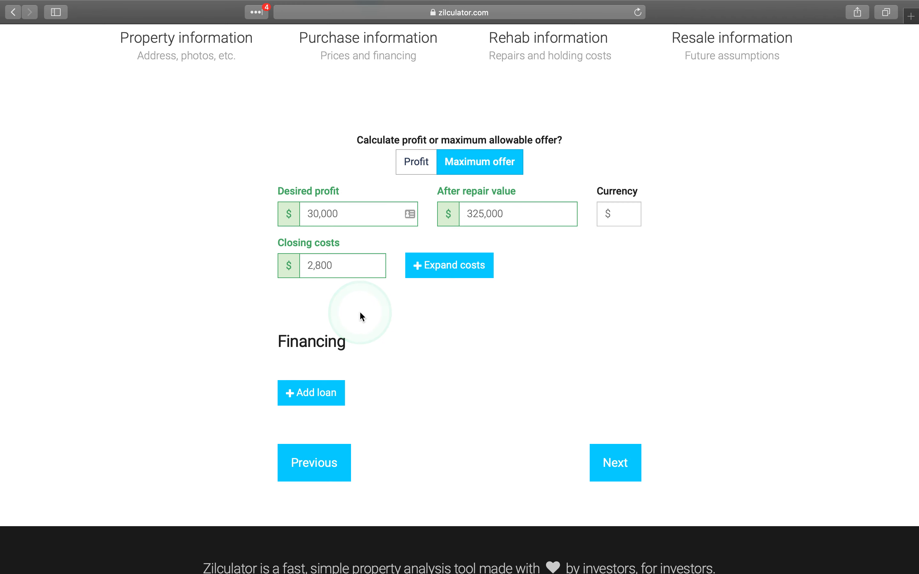
left_click(321, 397)
scroll(645, 351, "down", 1)
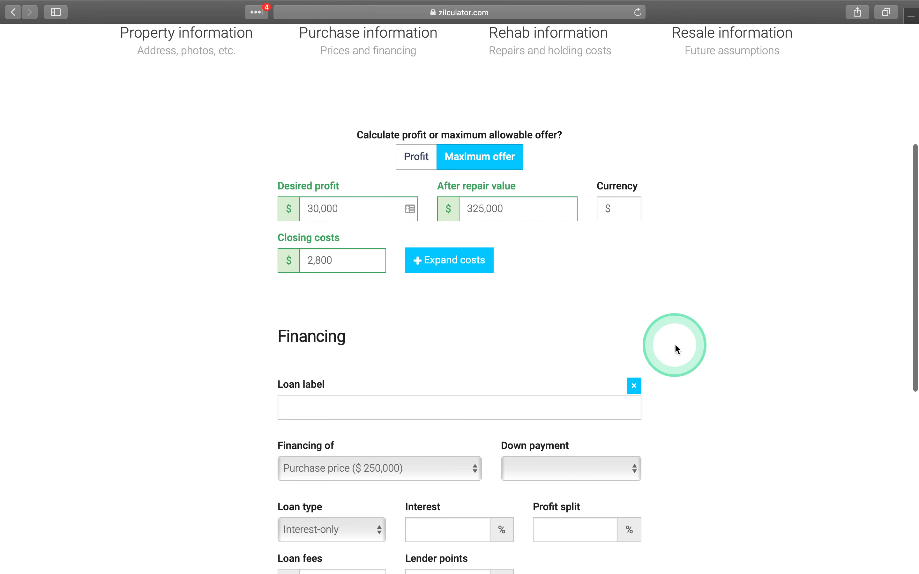
left_click(566, 369)
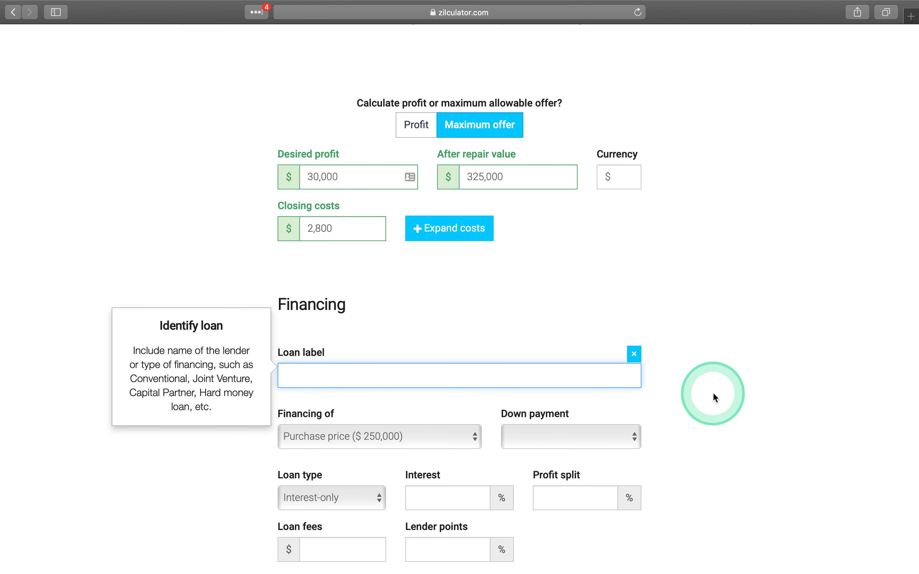
scroll(749, 375, "down", 3)
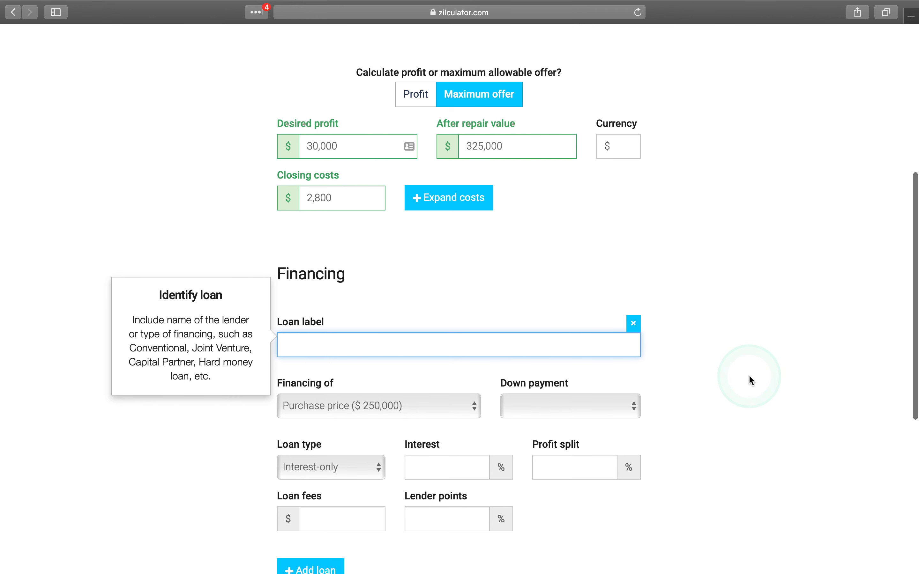
- Base the loan's financing on the ARV ($325,000) with a 30% down payment
left_click(475, 382)
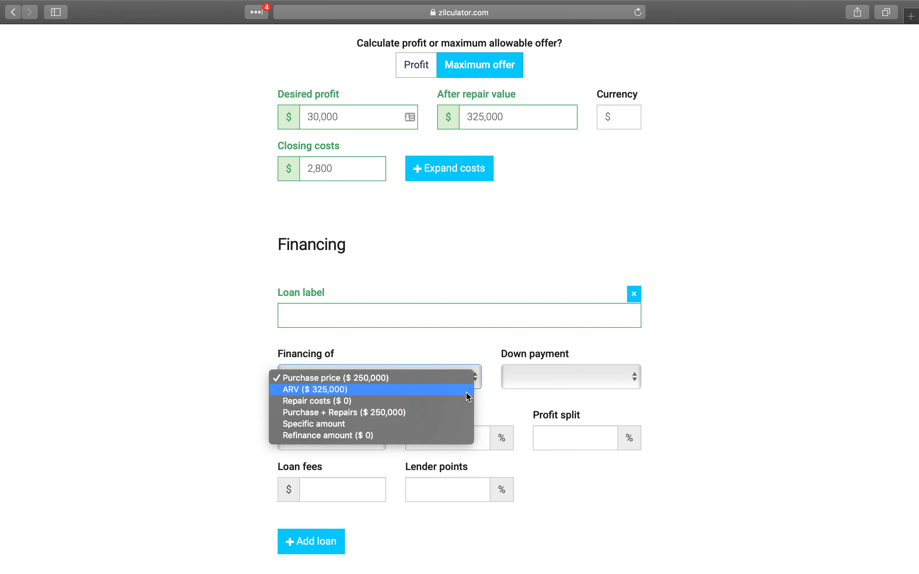
left_click(469, 395)
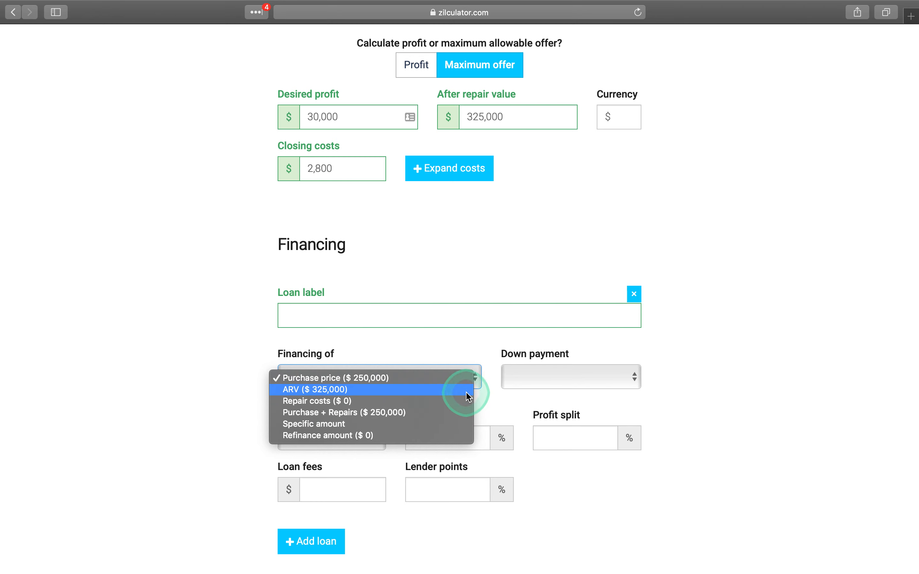
left_click(634, 380)
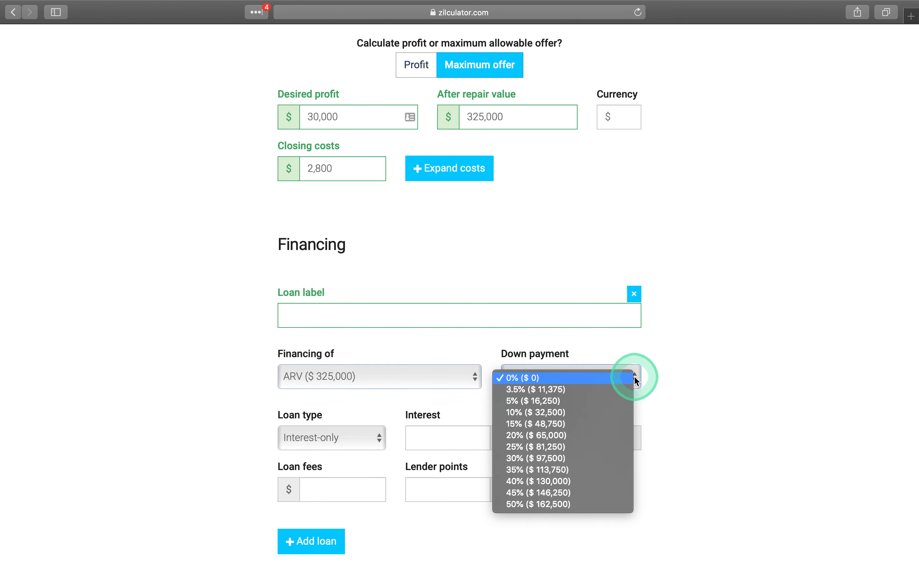
left_click(587, 458)
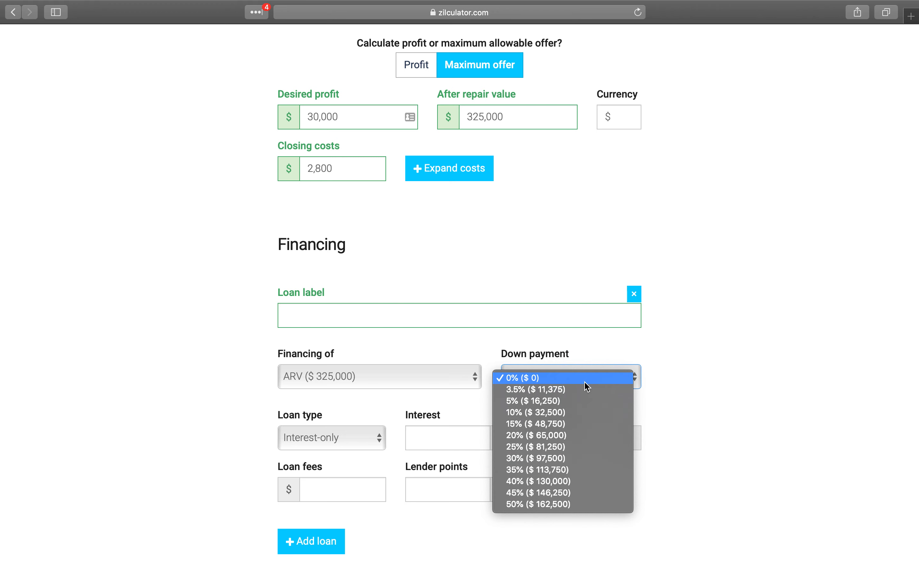
left_click(580, 459)
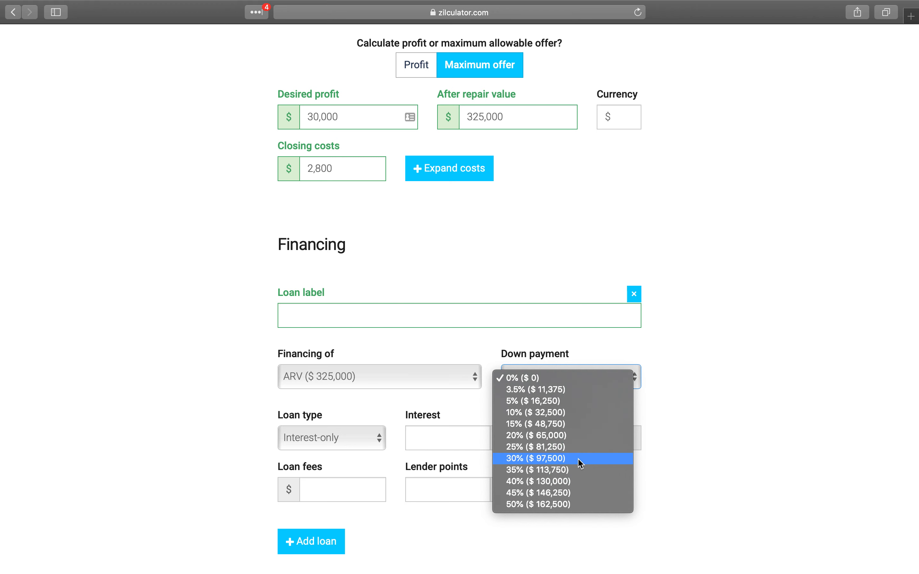
left_click(582, 463)
left_click(786, 365)
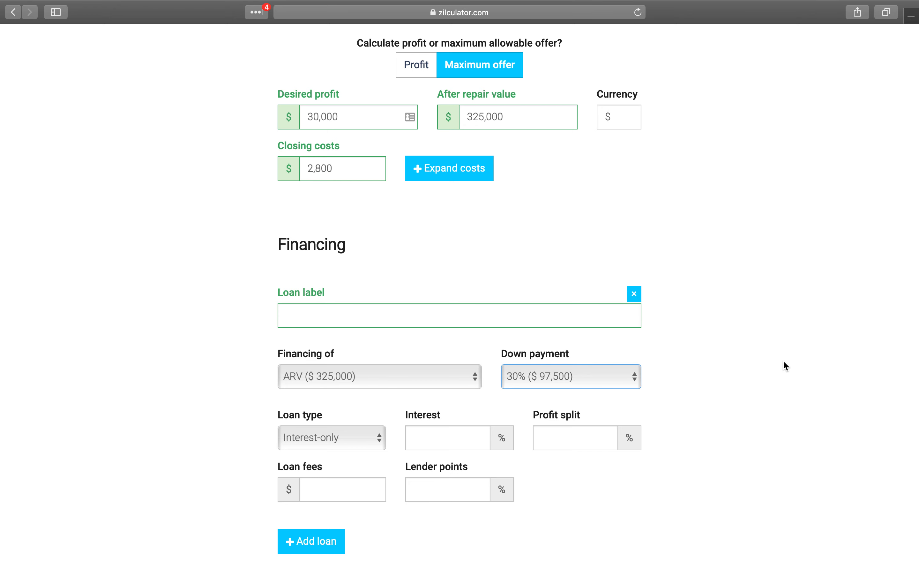
- Change the loan to finance the purchase price ($250,000) with a 20% down payment
left_click(476, 377)
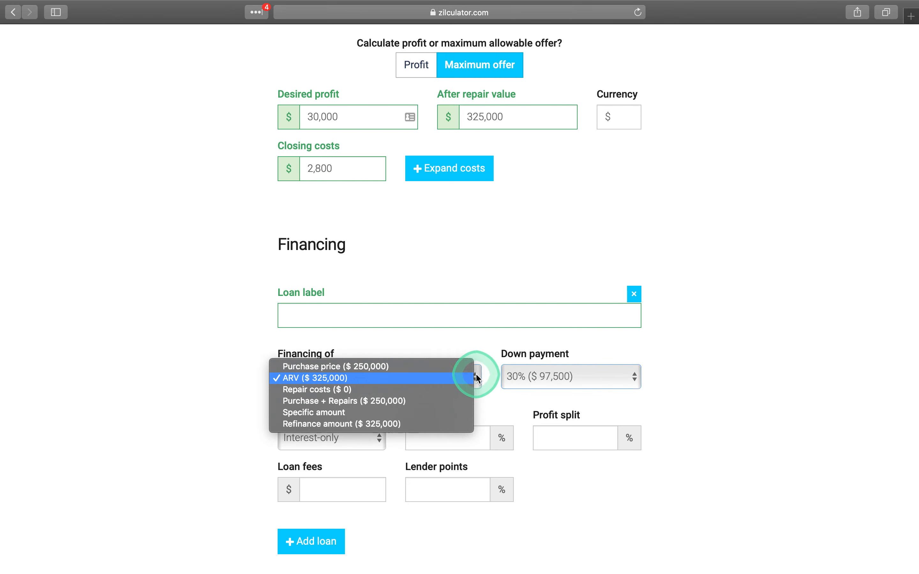
left_click(449, 370)
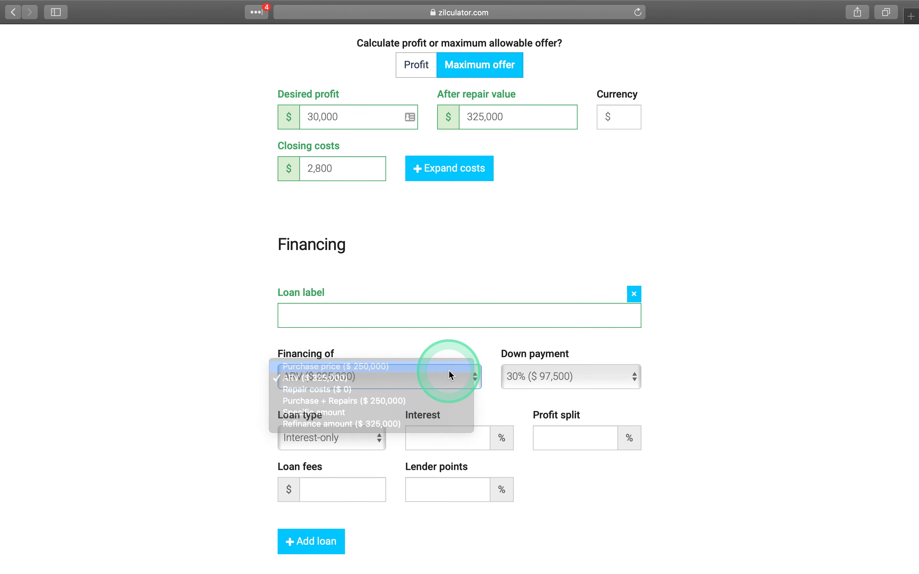
left_click(635, 378)
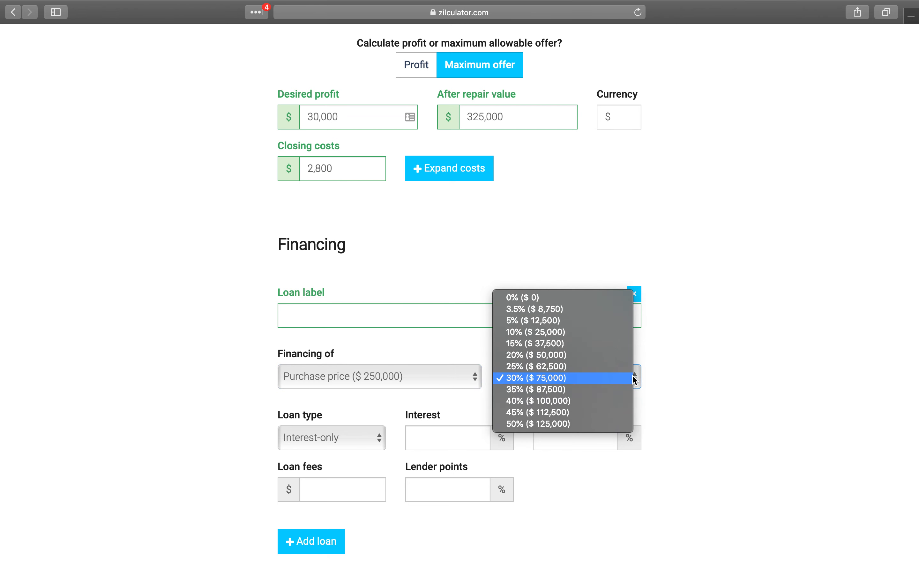
left_click(622, 355)
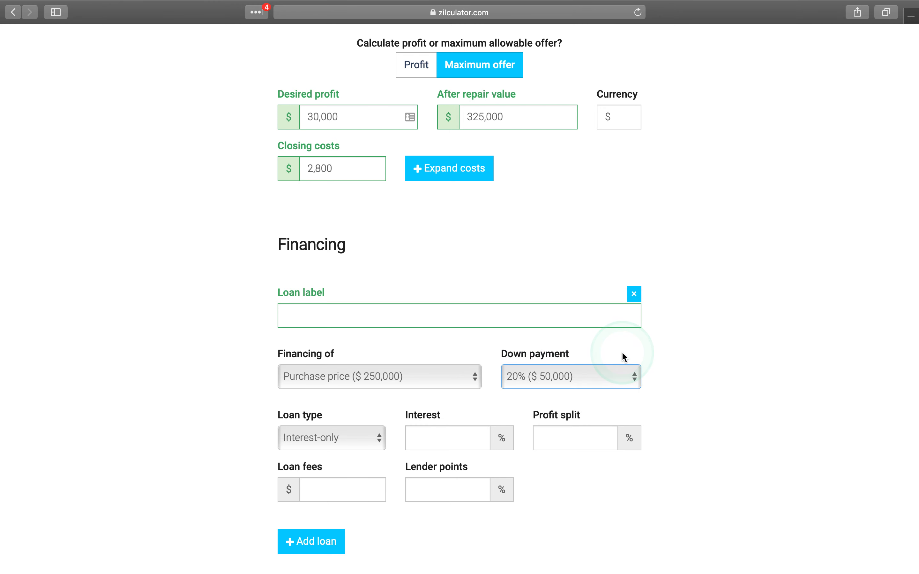
left_click(689, 385)
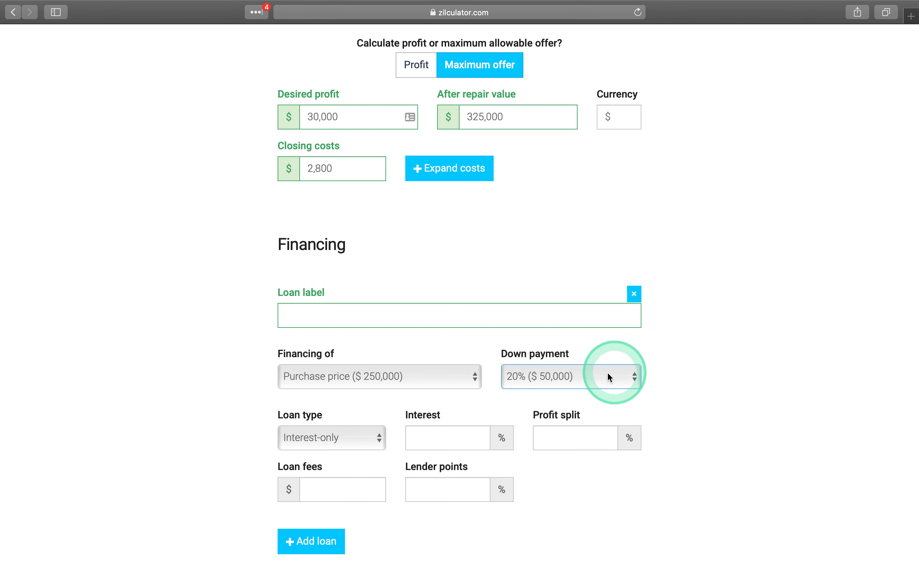
- Switch the loan type to Amortized and return it to Interest-only
left_click(379, 439)
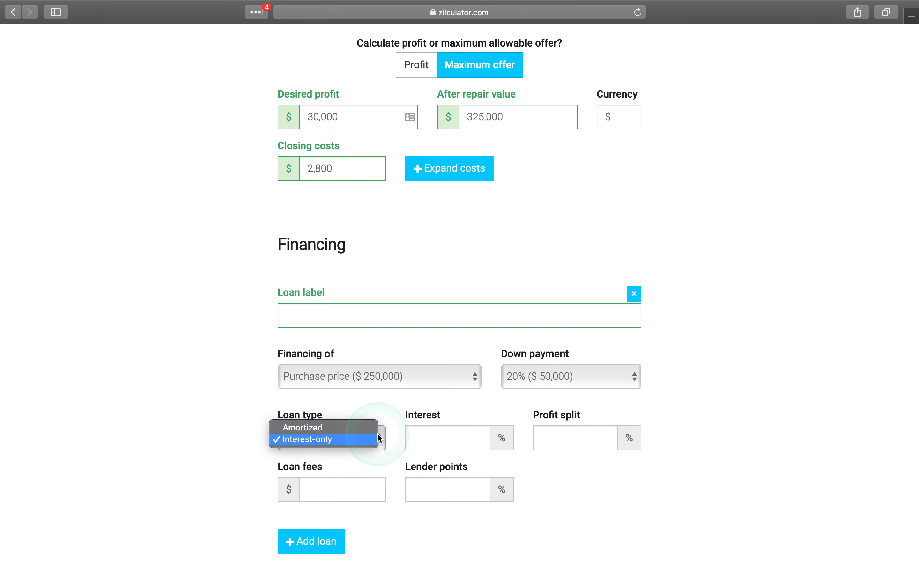
left_click(377, 429)
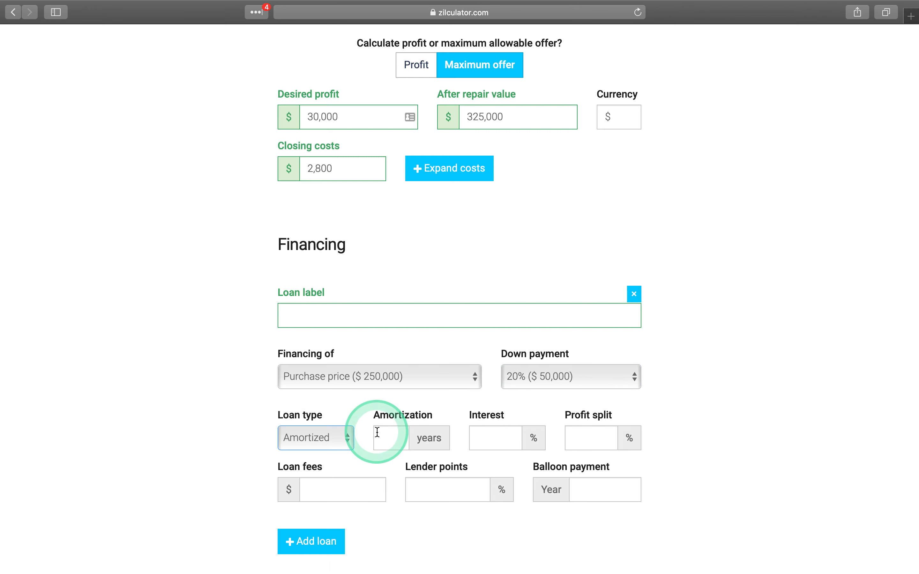
left_click(356, 441)
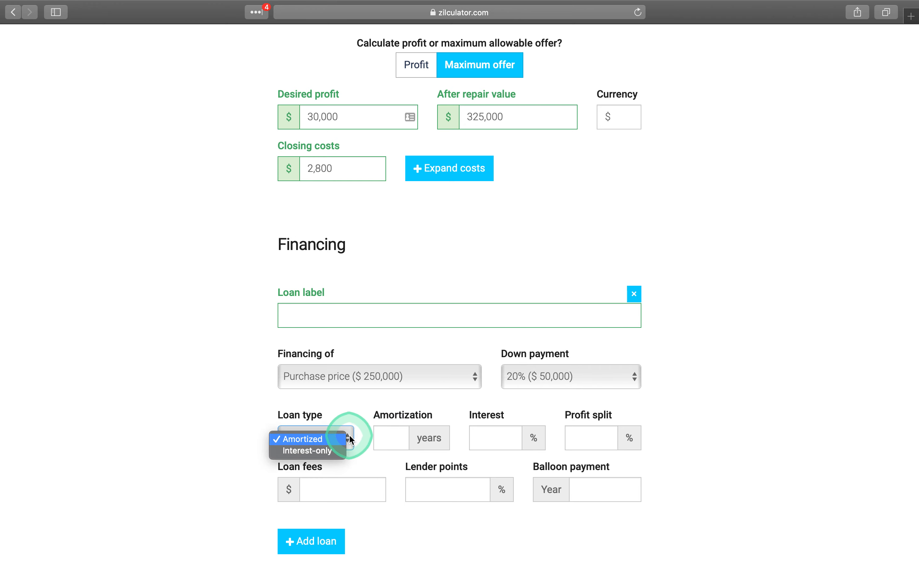
left_click(341, 454)
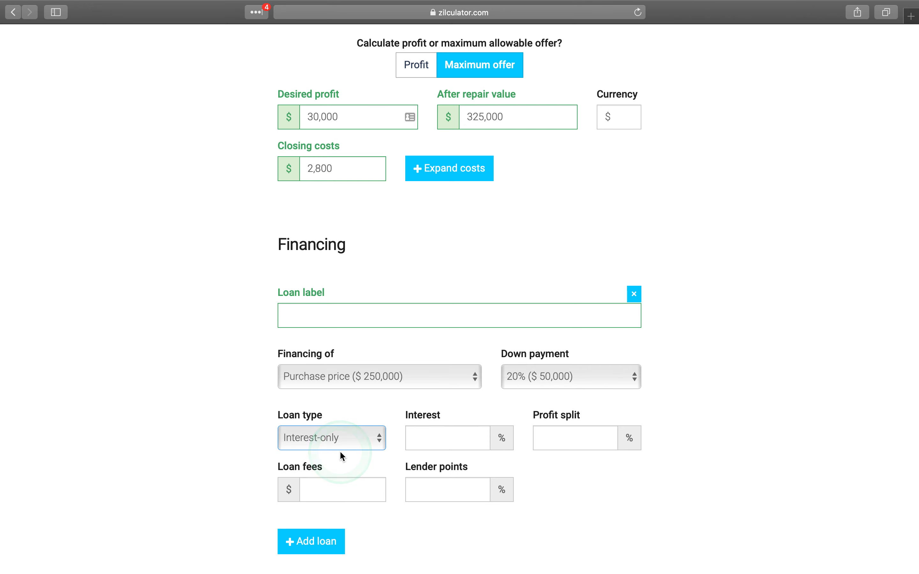
- Set the loan's interest to 10% and leave the profit split, loan fees and lender points blank
left_click(447, 437)
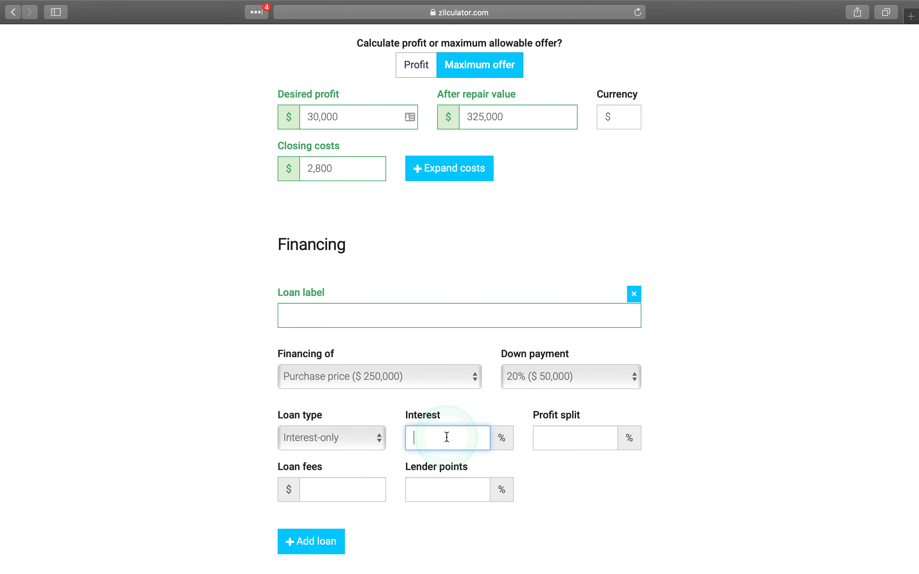
type("10")
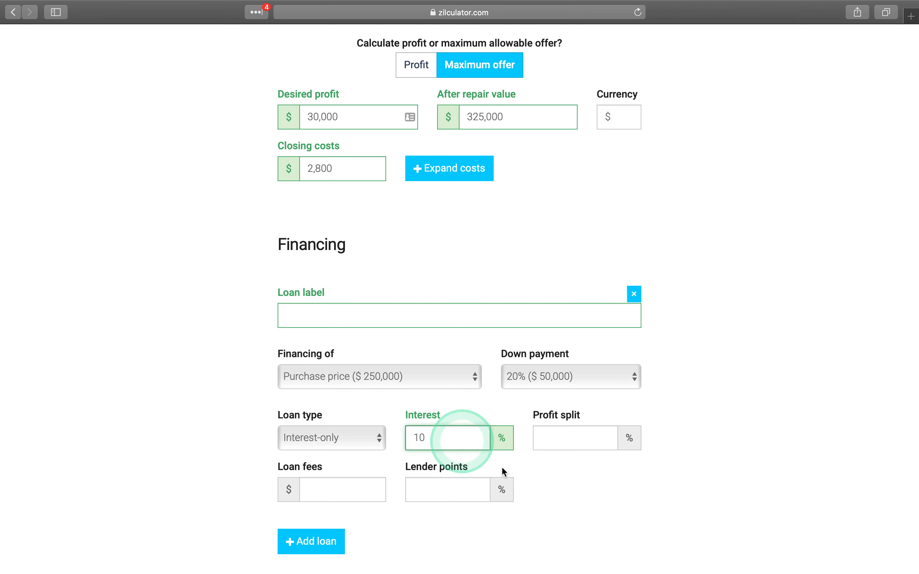
left_click(595, 441)
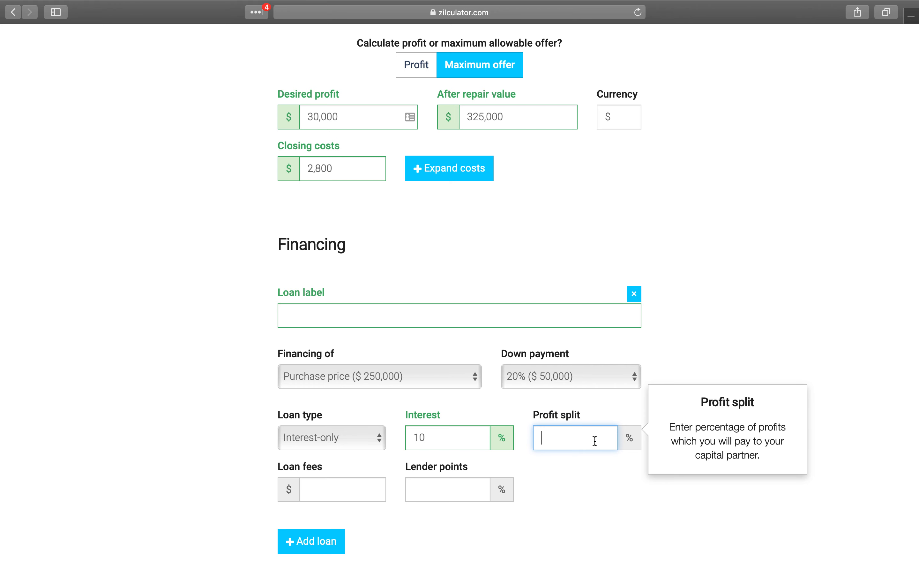
left_click(595, 441)
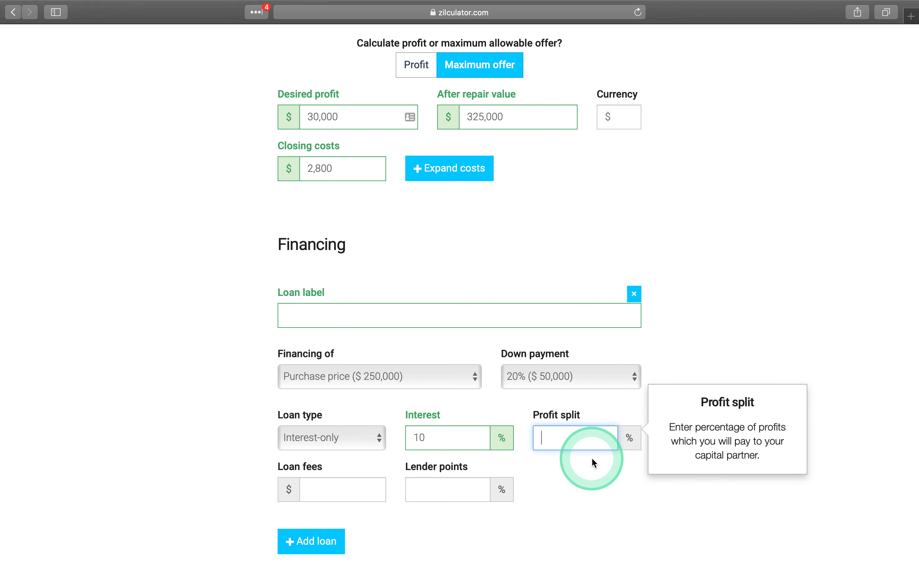
left_click(358, 492)
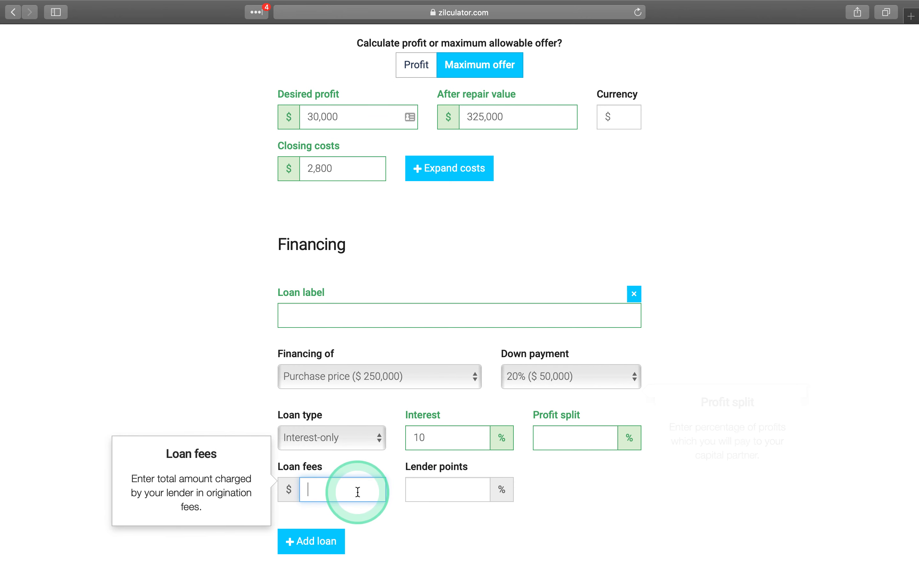
left_click(433, 496)
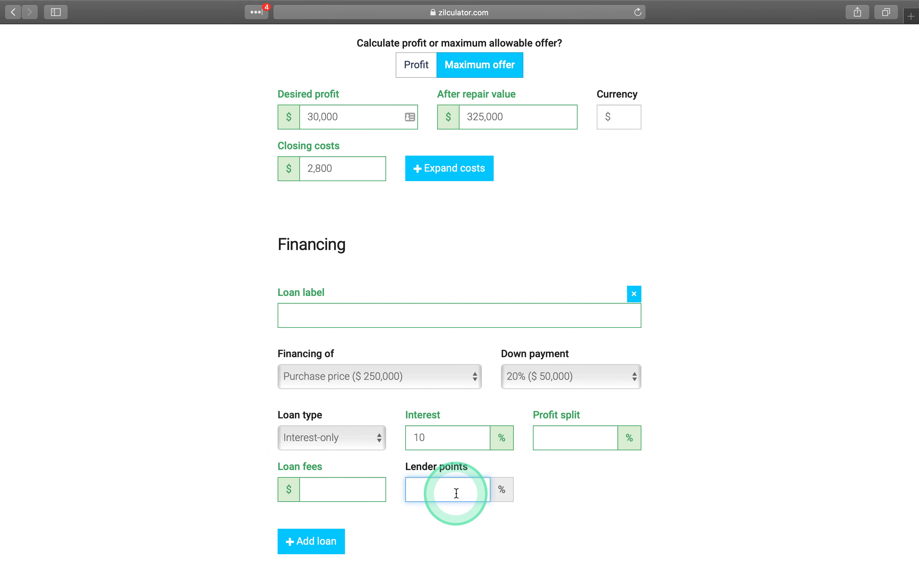
left_click(567, 483)
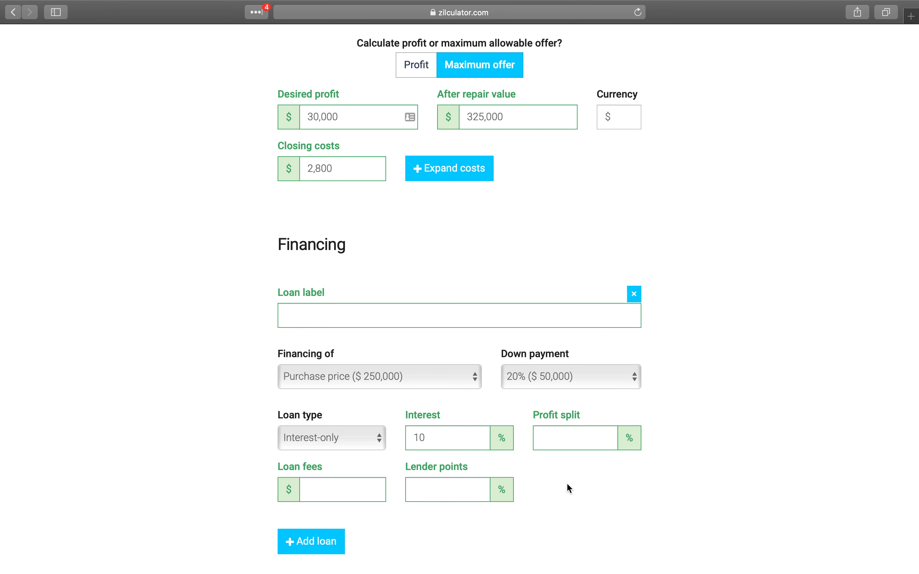
- Label the loan "Test loan"
scroll(667, 476, "down", 3)
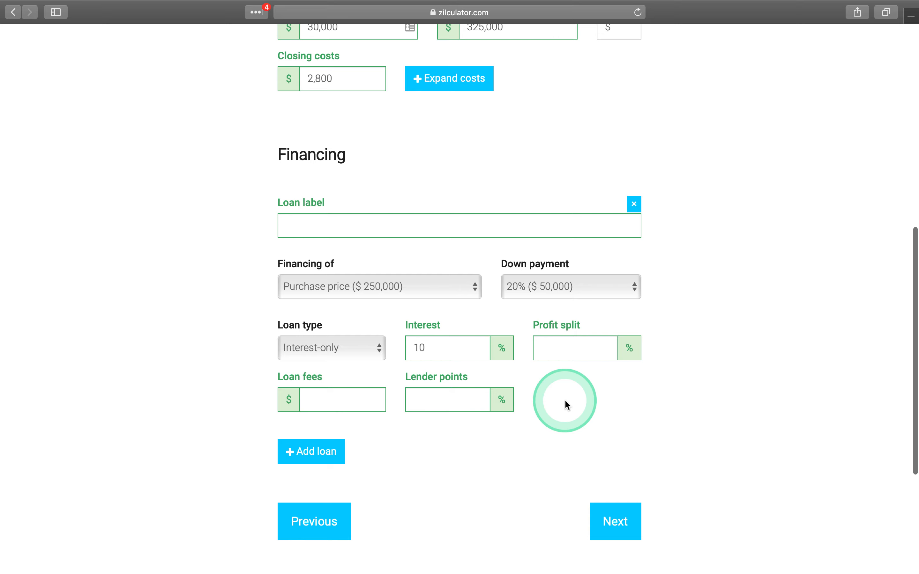
left_click(505, 228)
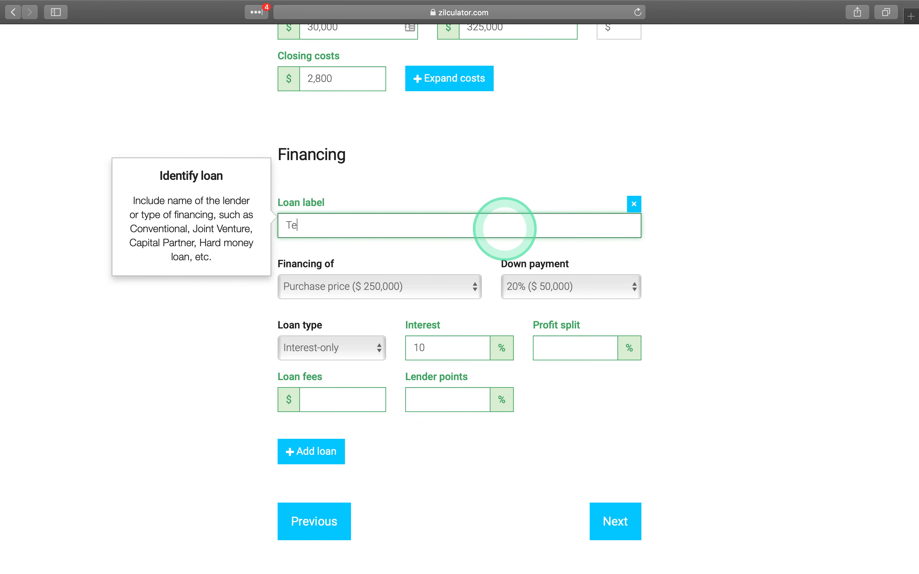
type("Test loan")
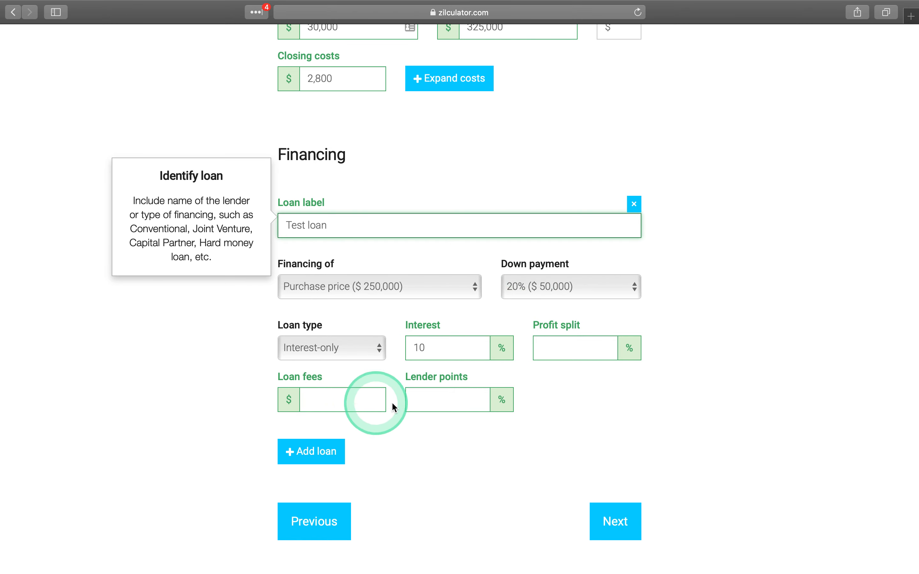
- Add a second loan with its fields left blank and continue to the Rehab information page
left_click(325, 459)
scroll(708, 409, "down", 4)
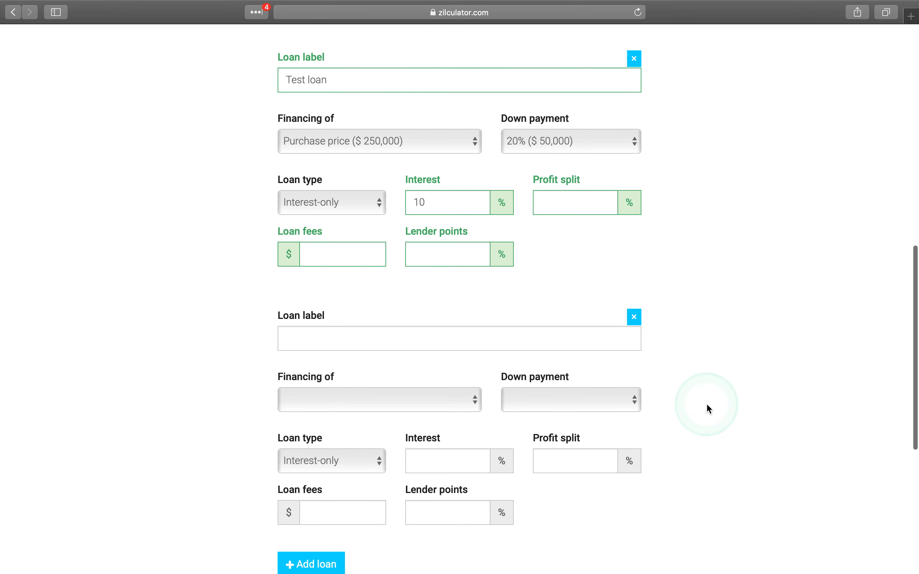
scroll(708, 410, "down", 3)
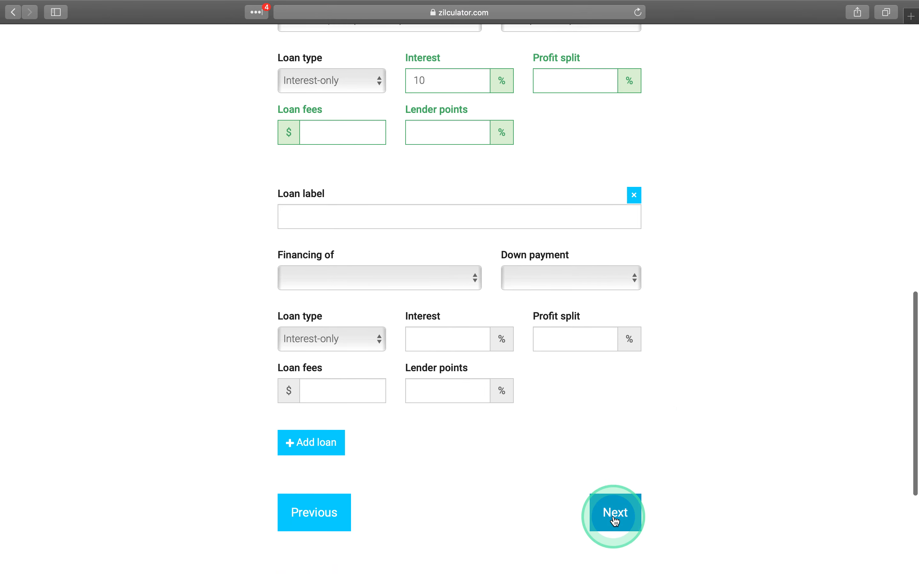
left_click(616, 522)
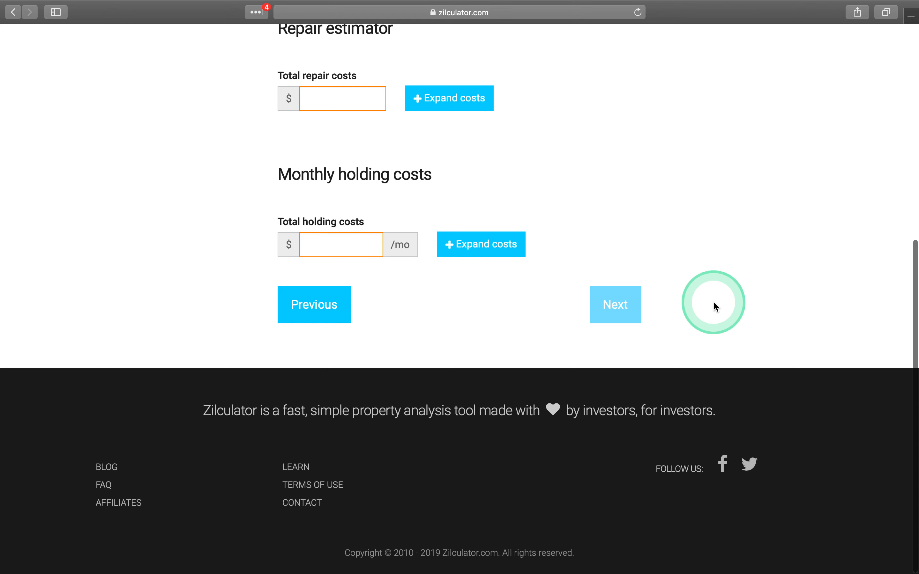
- Leave the total repair costs blank and expand them into the itemized exterior and interior repair categories
scroll(713, 302, "up", 5)
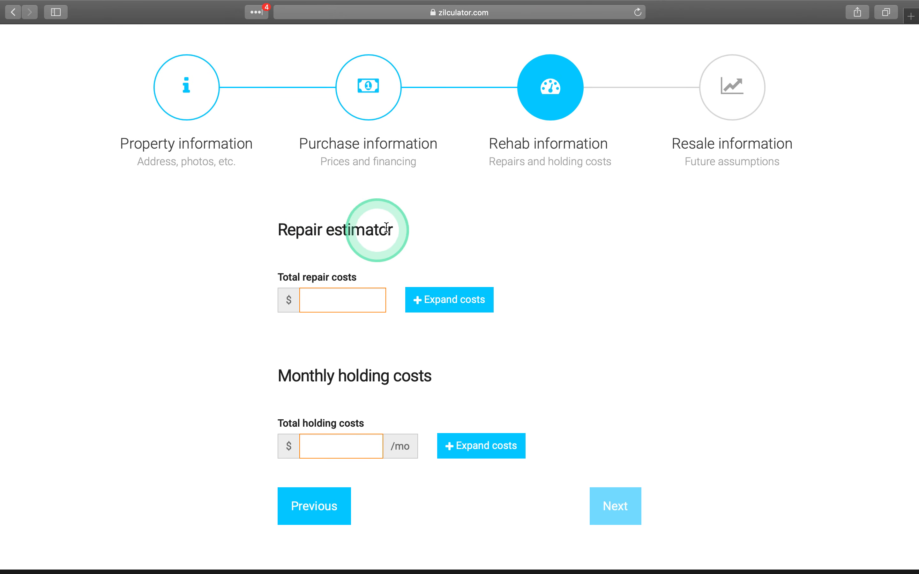
left_click(326, 300)
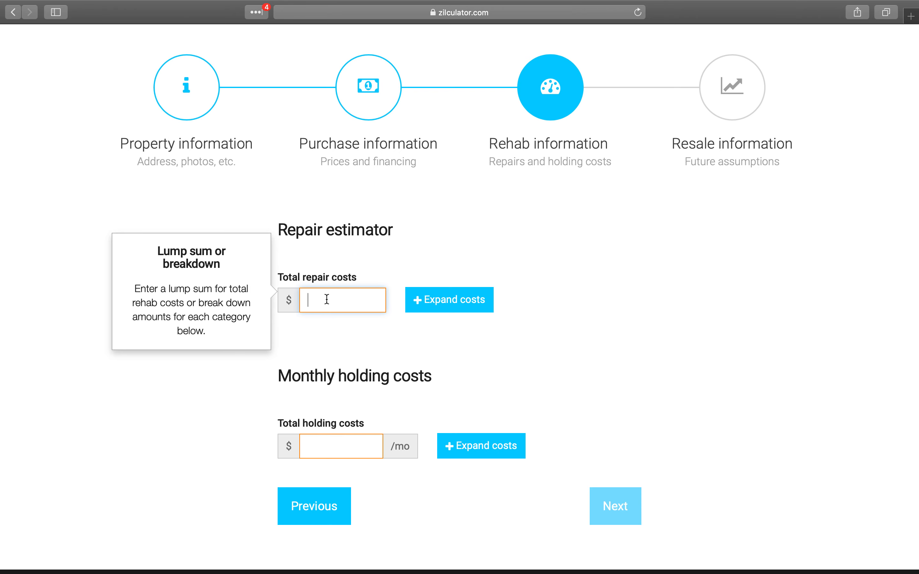
left_click(333, 300)
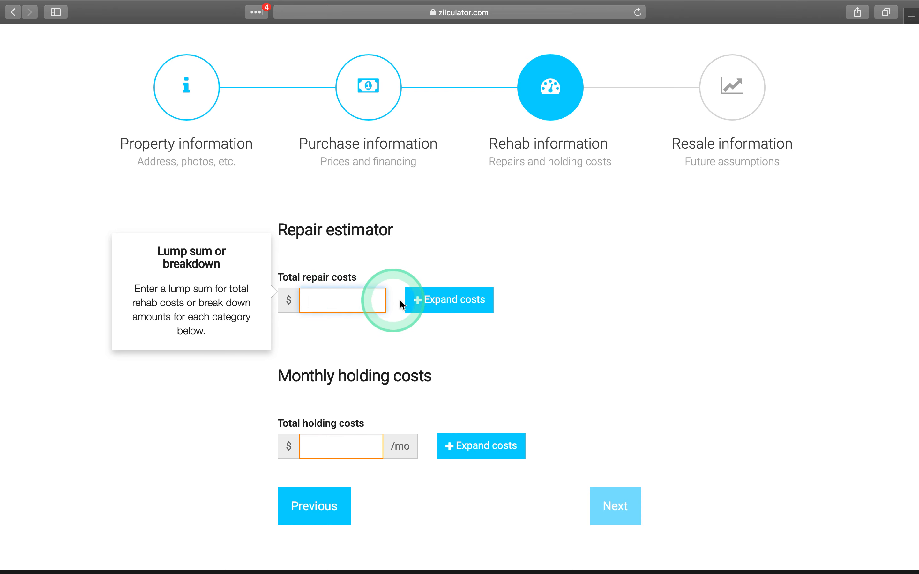
left_click(459, 299)
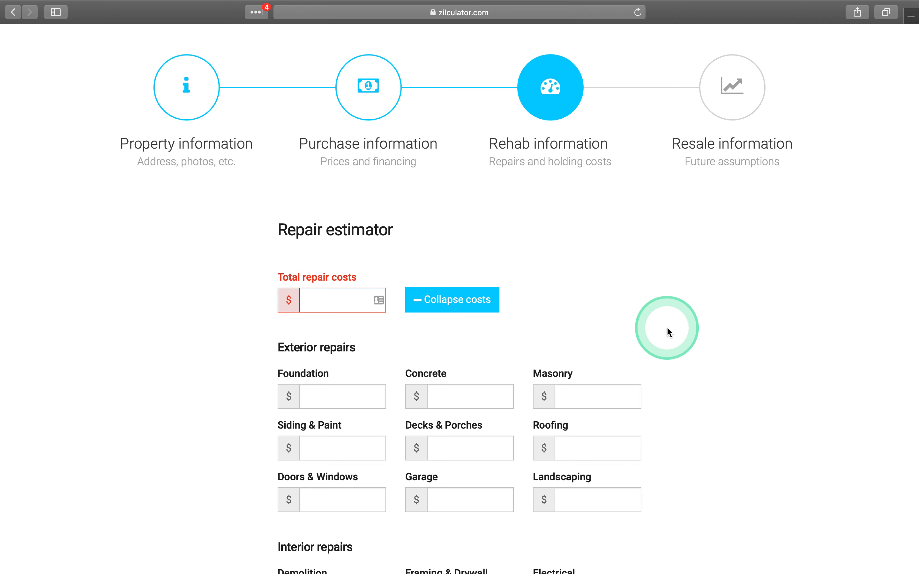
scroll(667, 324, "down", 3)
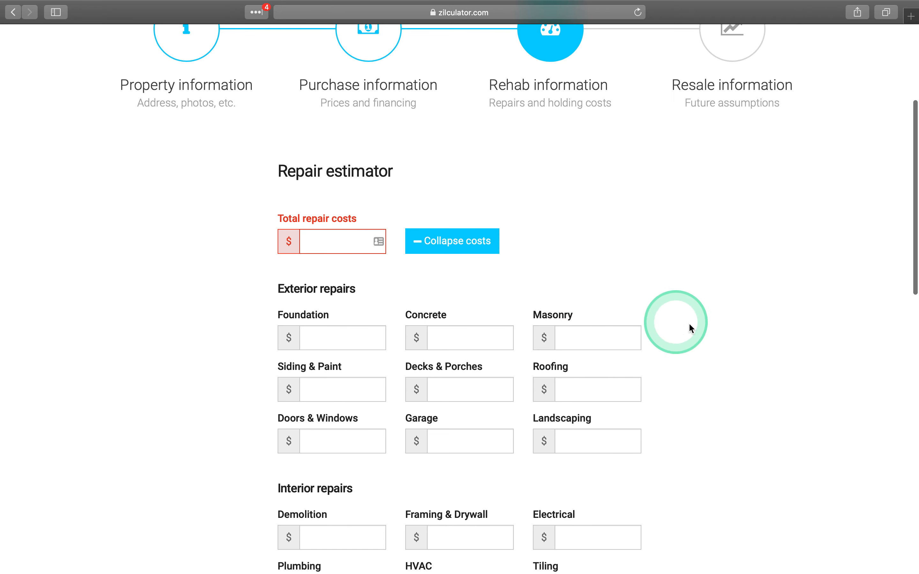
scroll(721, 341, "down", 4)
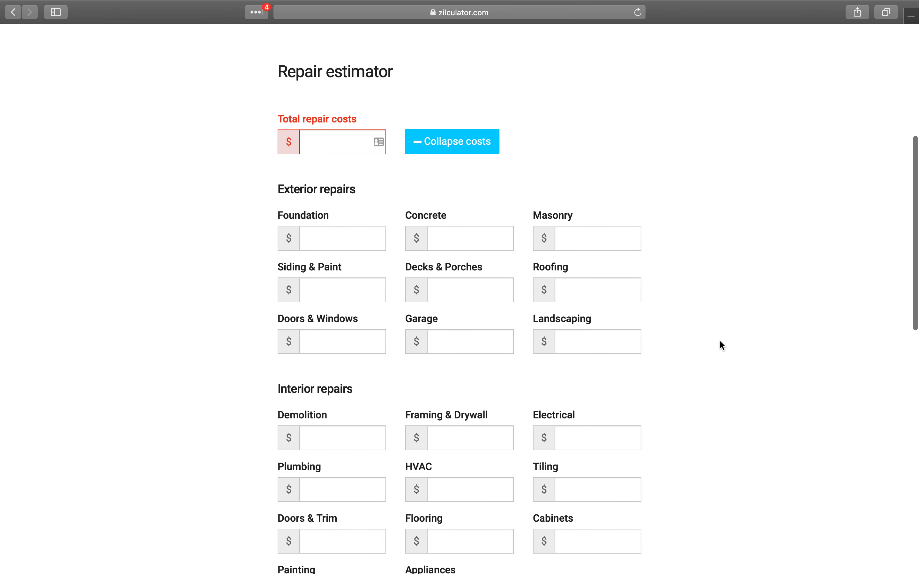
left_click(701, 343)
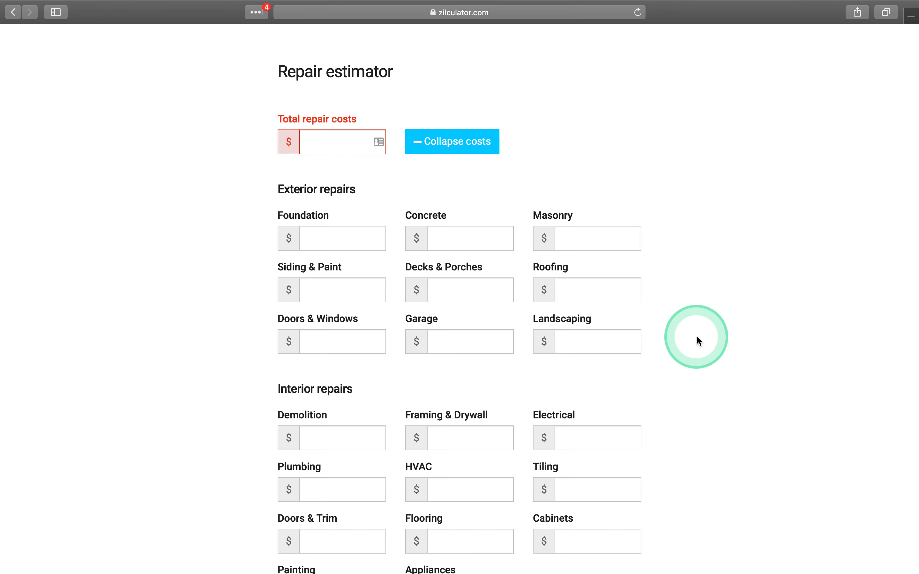
- Set the exterior repair costs to $1,000 for siding and paint and $4,000 for doors and windows
scroll(700, 342, "down", 2)
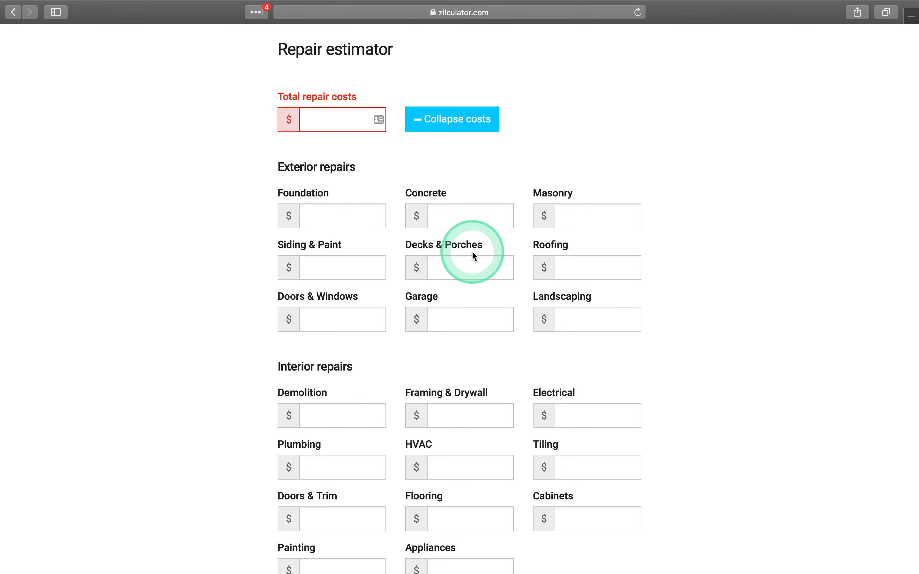
left_click(357, 268)
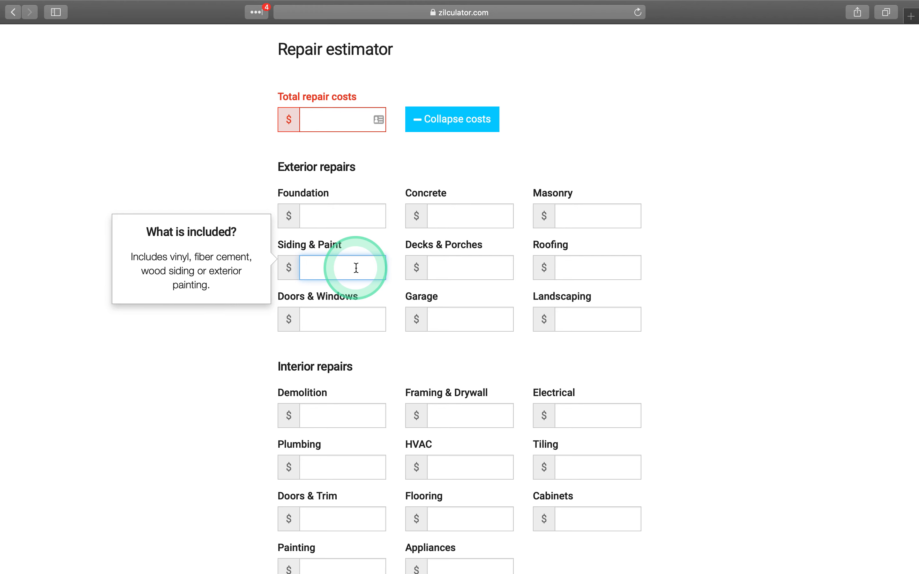
type("1000")
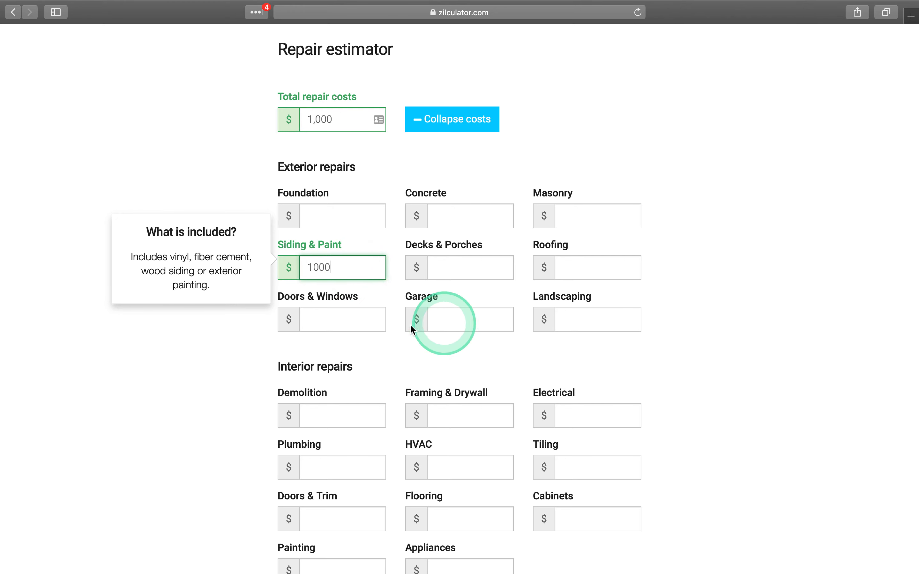
left_click(346, 320)
type("4000")
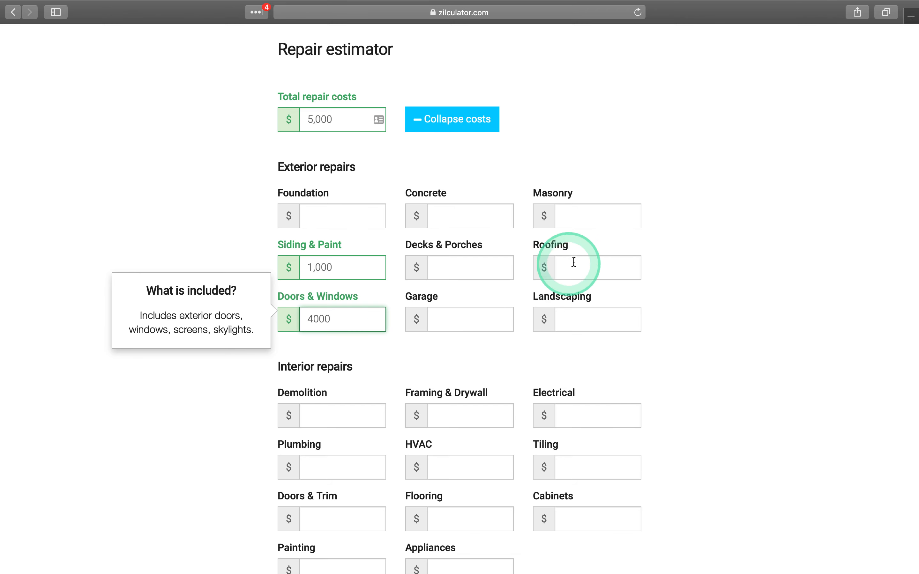
- Set the exterior repair costs to $6,000 for roofing and $1,000 for landscaping
left_click(591, 271)
type("6000")
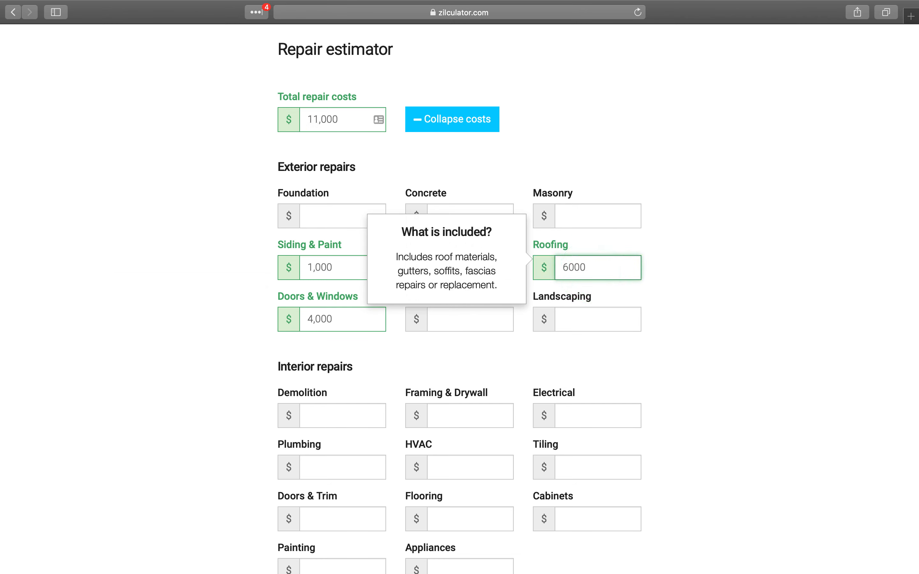
left_click(587, 312)
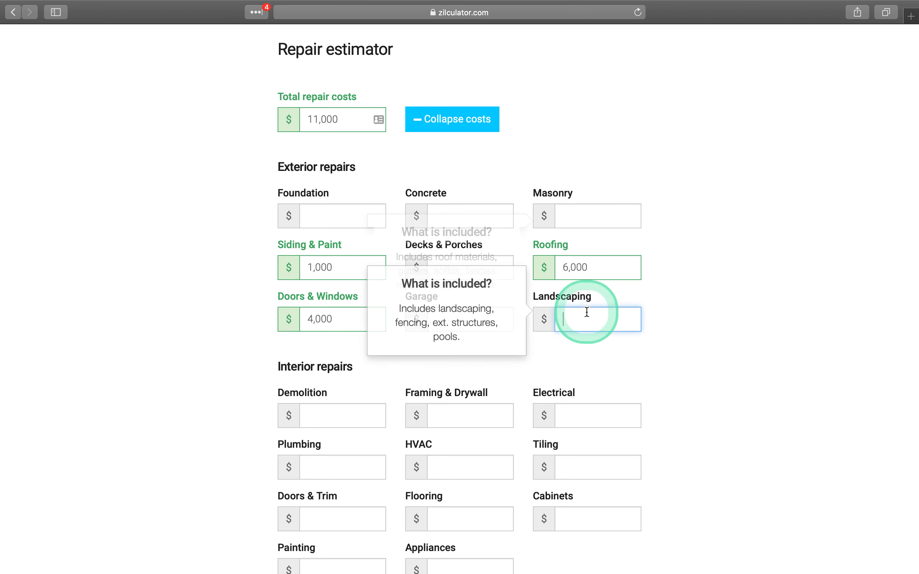
type("1,000")
left_click(763, 331)
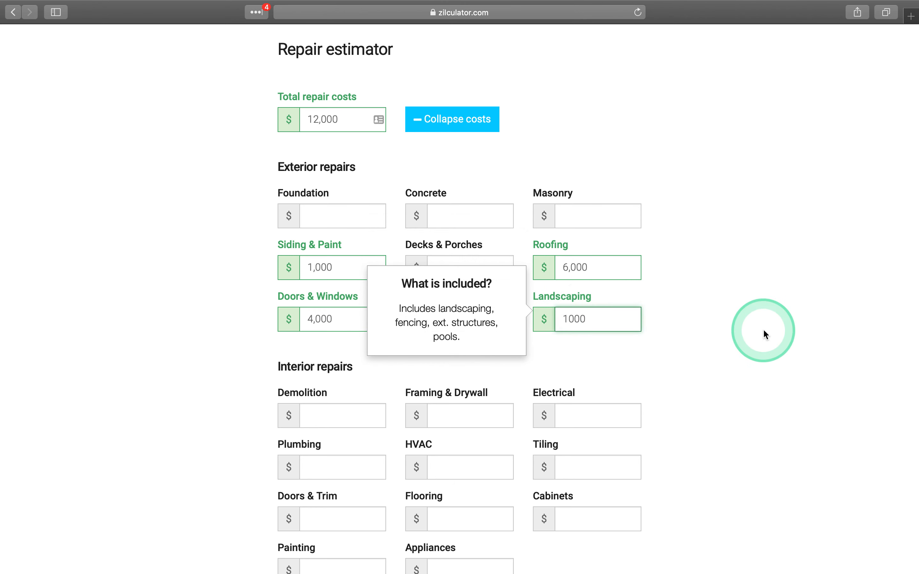
left_click(395, 316)
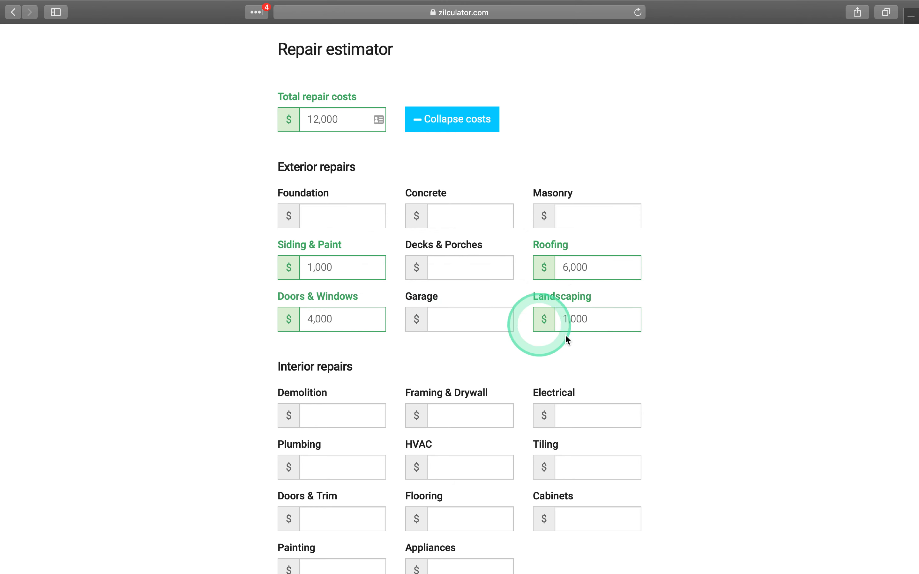
- Leave the interior demolition cost blank and set the exterior siding and paint cost to $500
scroll(693, 382, "down", 1)
scroll(694, 385, "down", 5)
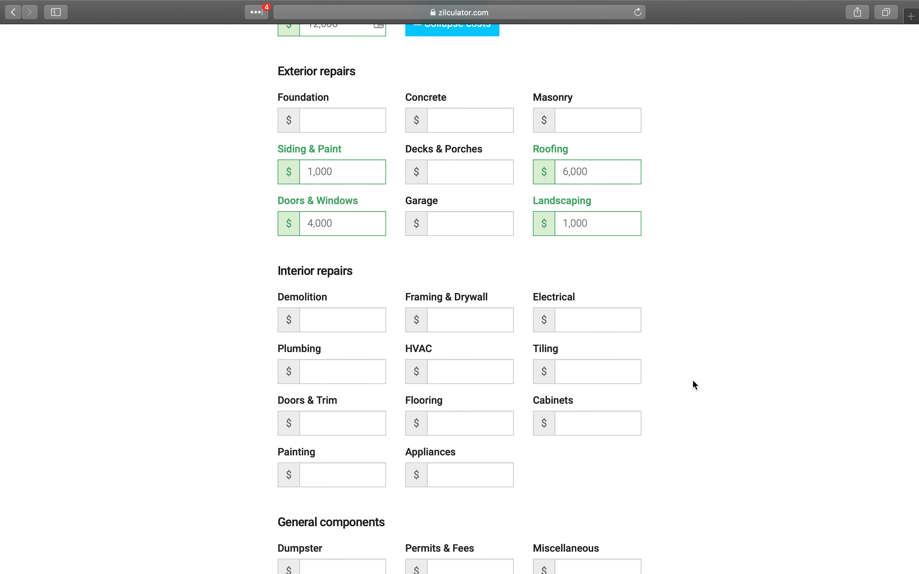
left_click(336, 312)
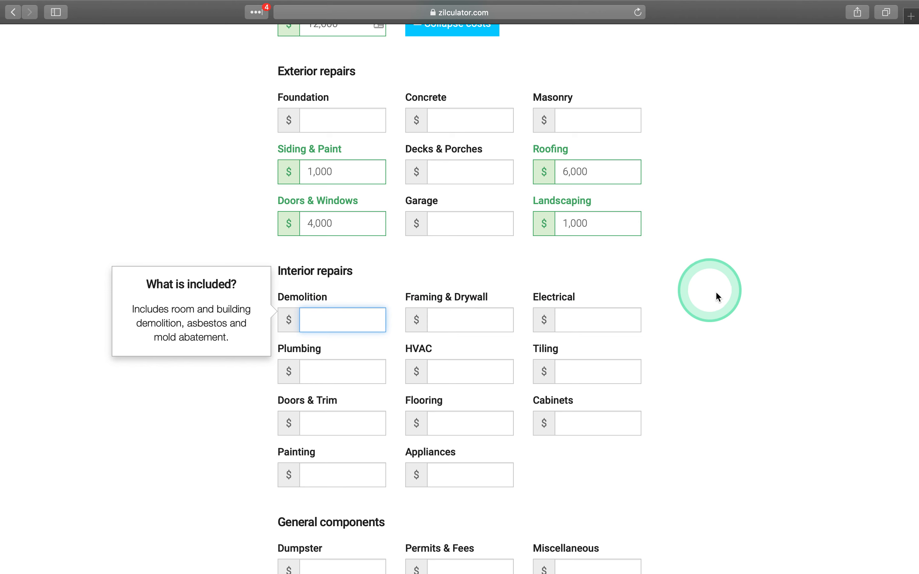
left_click(355, 176)
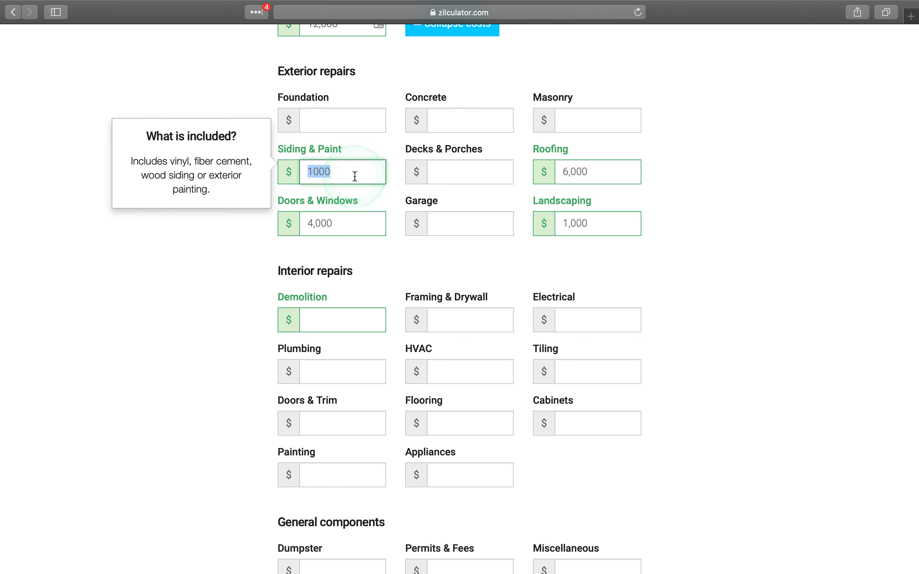
type("5")
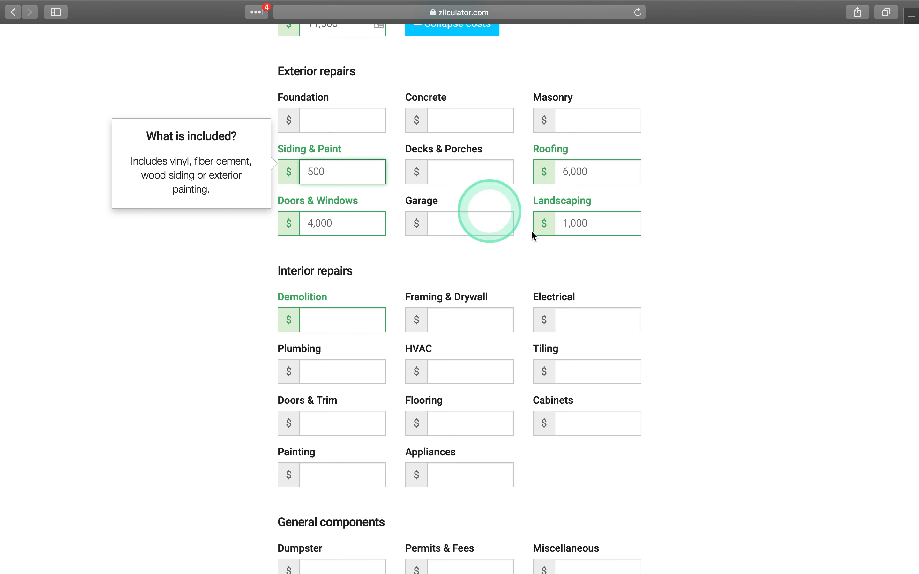
left_click(729, 323)
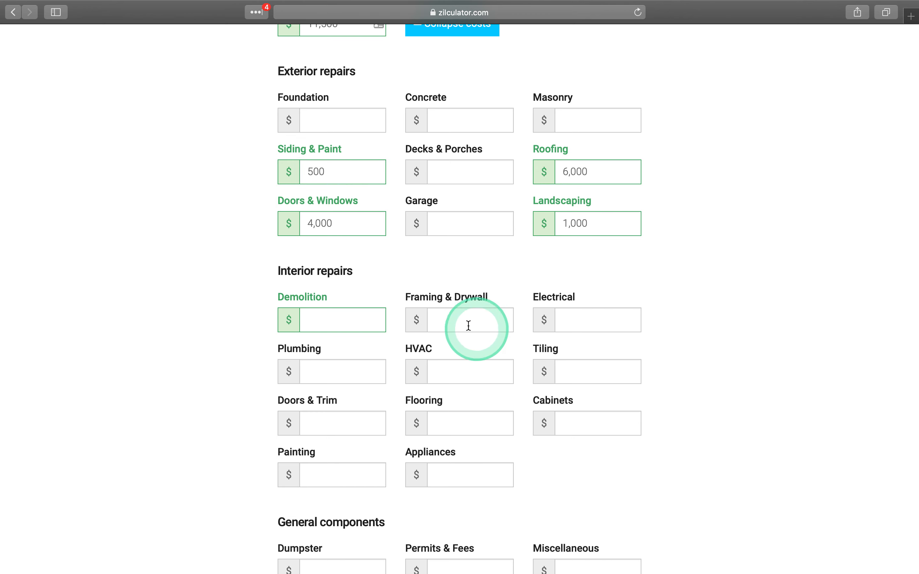
- Set the interior repair costs to $500 for electrical, $500 for plumbing and $800 for doors and trim
left_click(603, 328)
type("500")
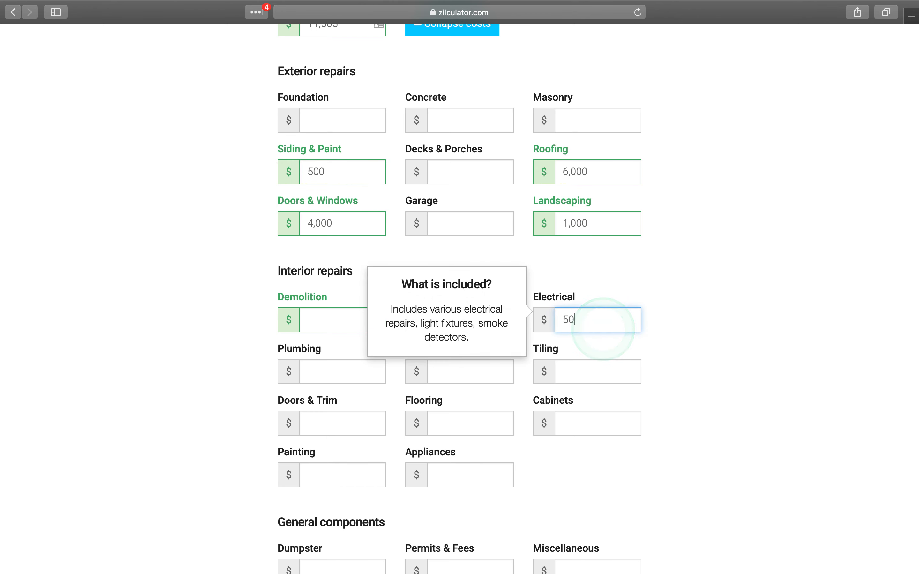
left_click(354, 376)
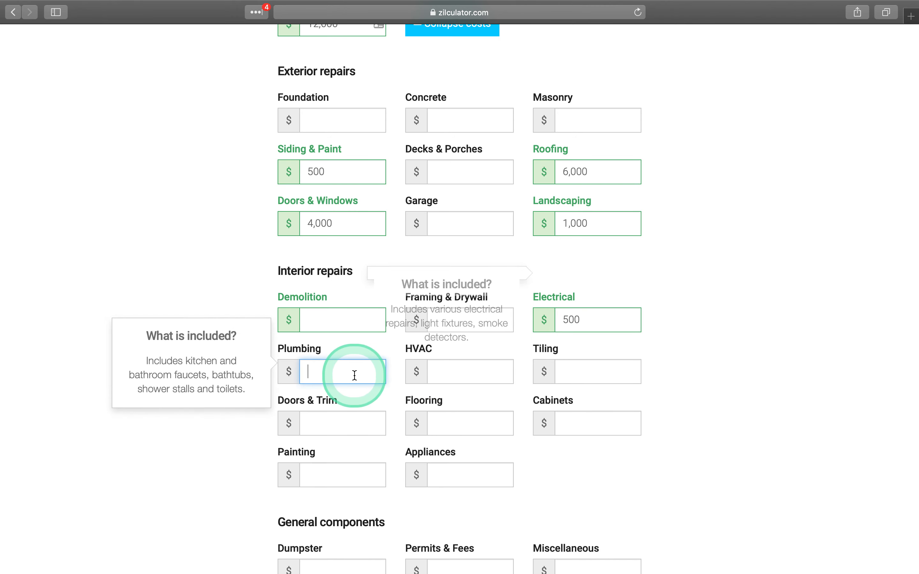
type("500")
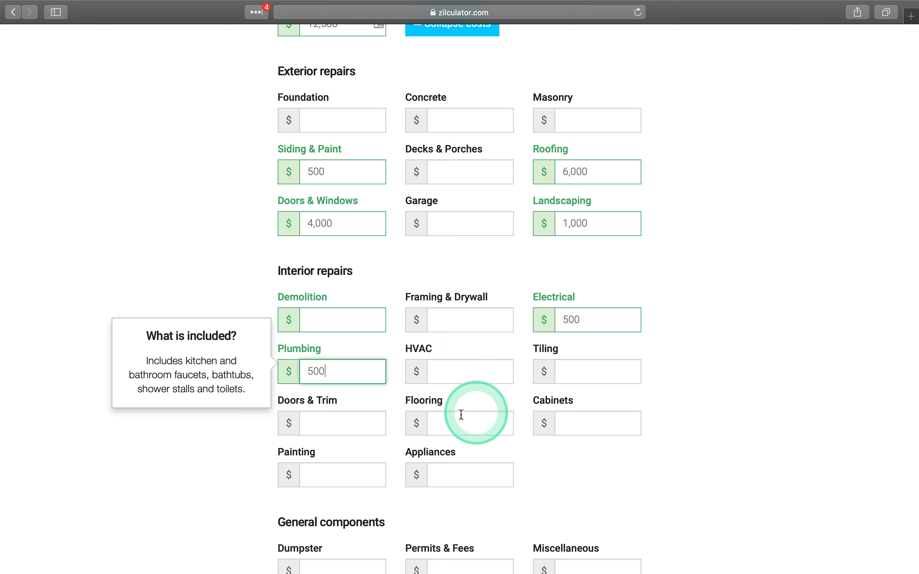
left_click(342, 428)
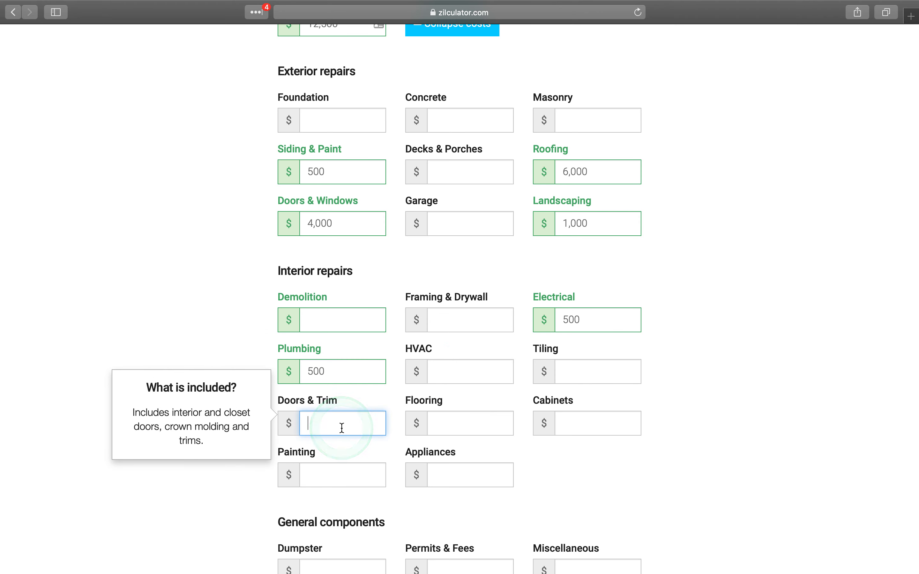
type("800")
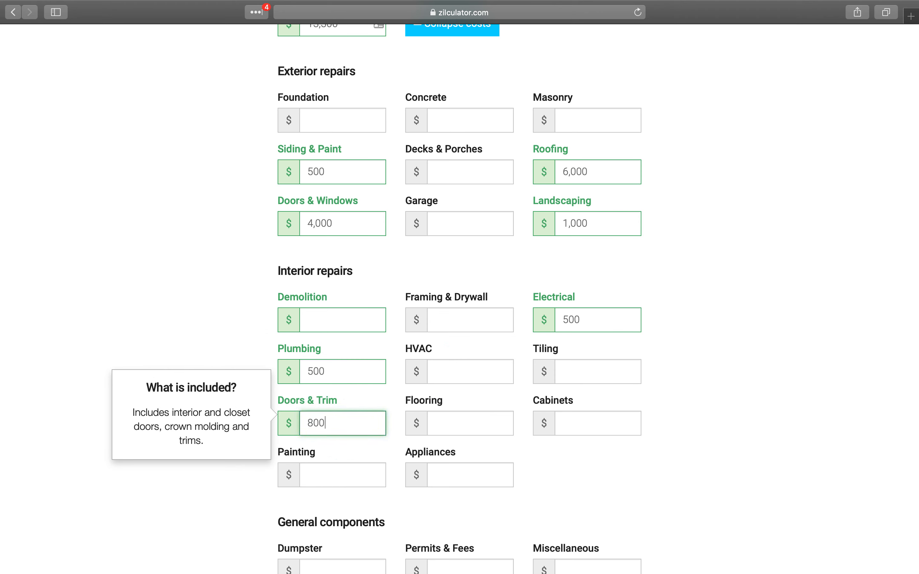
- Set the interior repair costs to $6,000 for flooring and $1,500 for painting
left_click(490, 424)
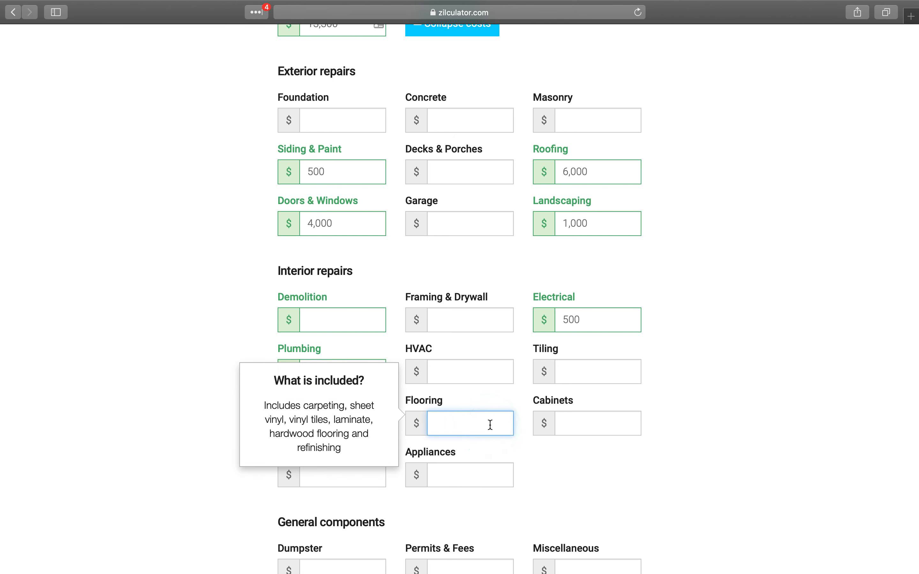
type("6000")
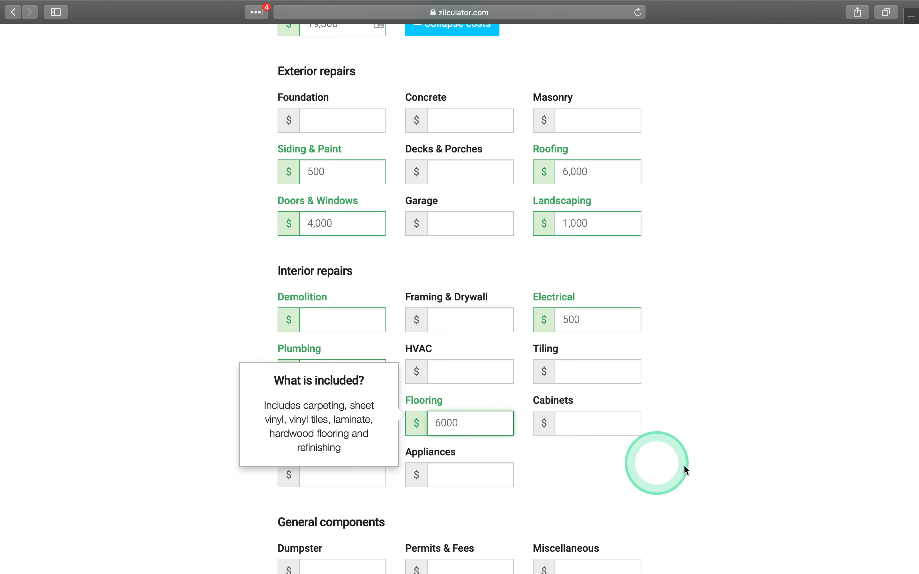
left_click(720, 472)
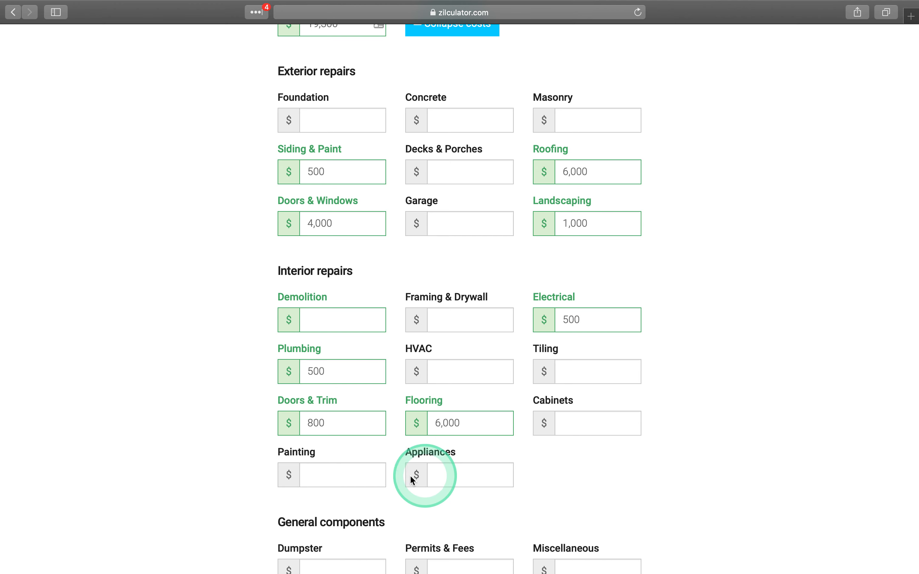
left_click(353, 481)
type("1,500")
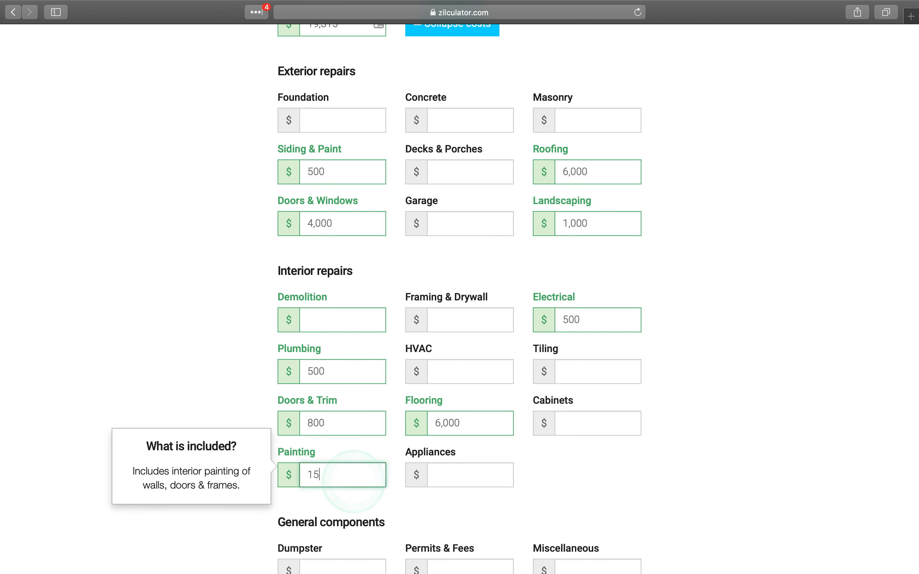
left_click(640, 498)
left_click(744, 430)
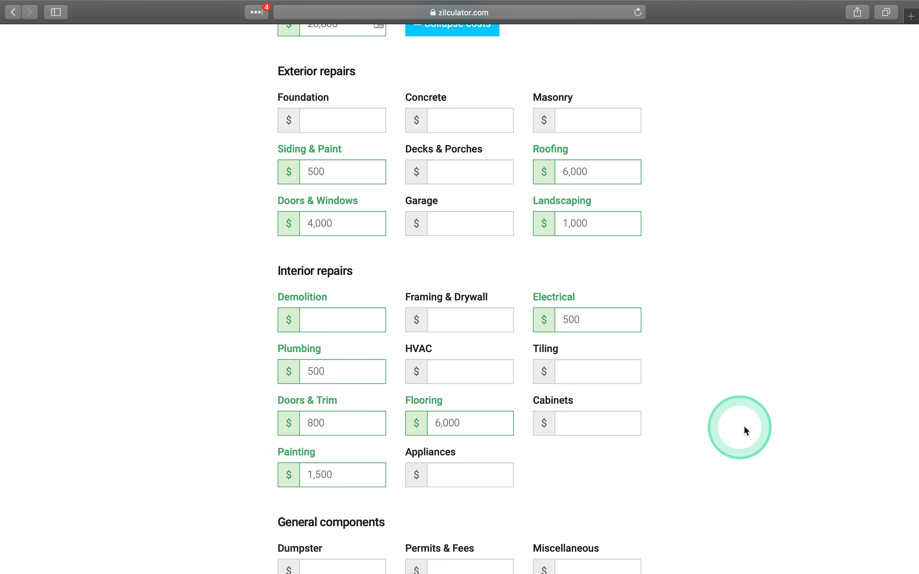
- Review the general components, the other costs option, the total repair costs and the itemized exterior and interior repairs
scroll(745, 430, "down", 5)
left_click(715, 384)
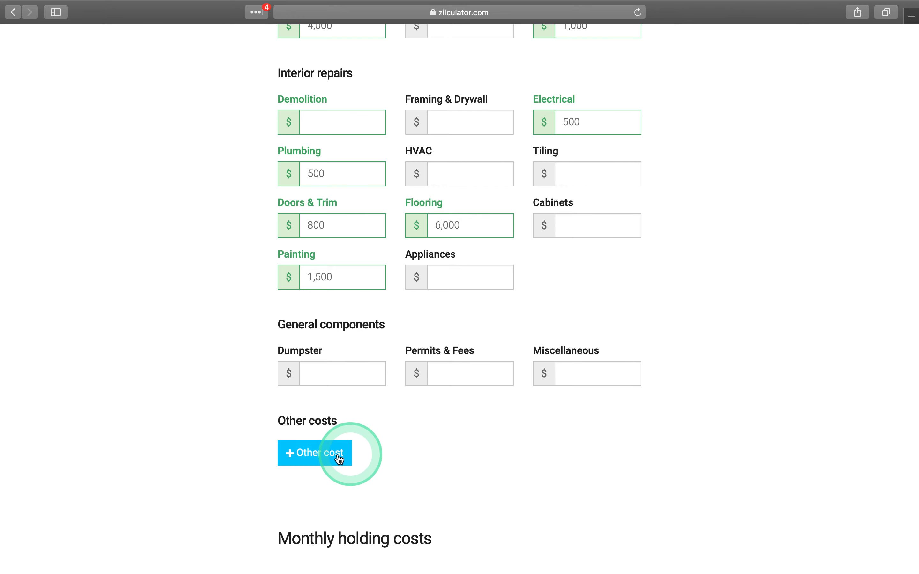
scroll(723, 253, "up", 5)
scroll(723, 252, "up", 3)
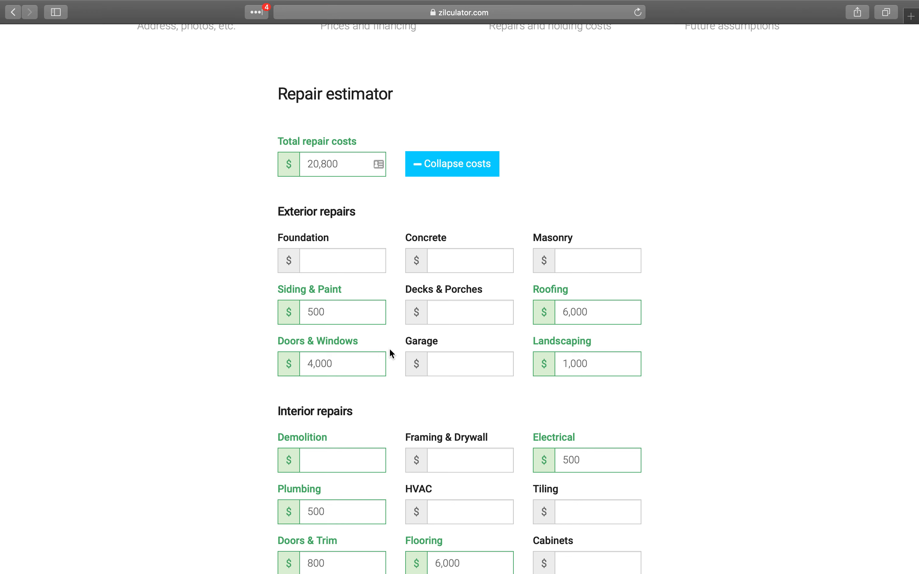
scroll(393, 354, "down", 3)
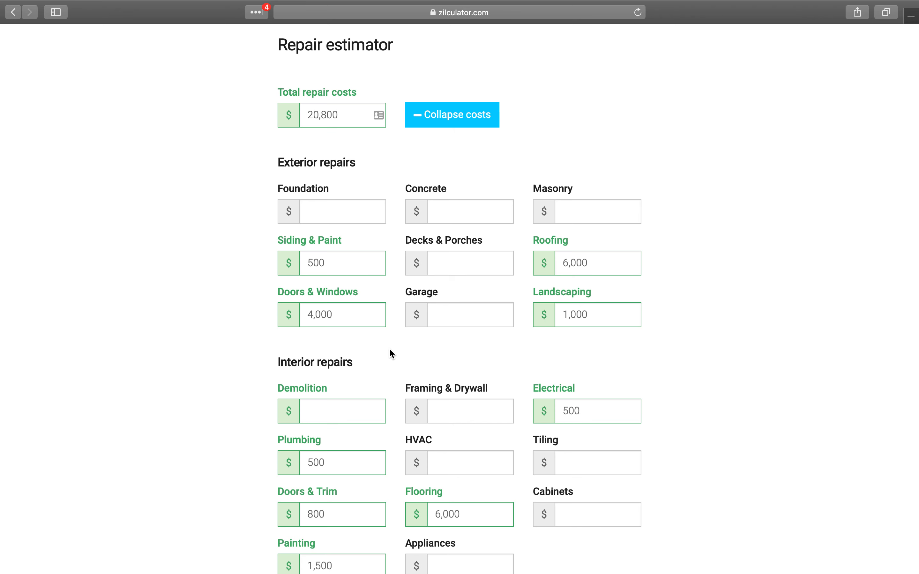
scroll(392, 353, "down", 3)
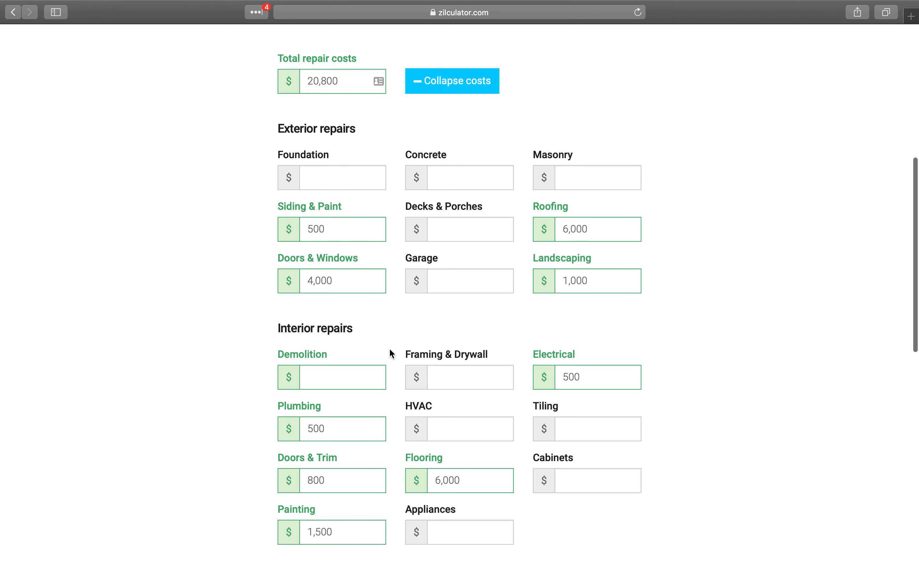
scroll(391, 353, "up", 2)
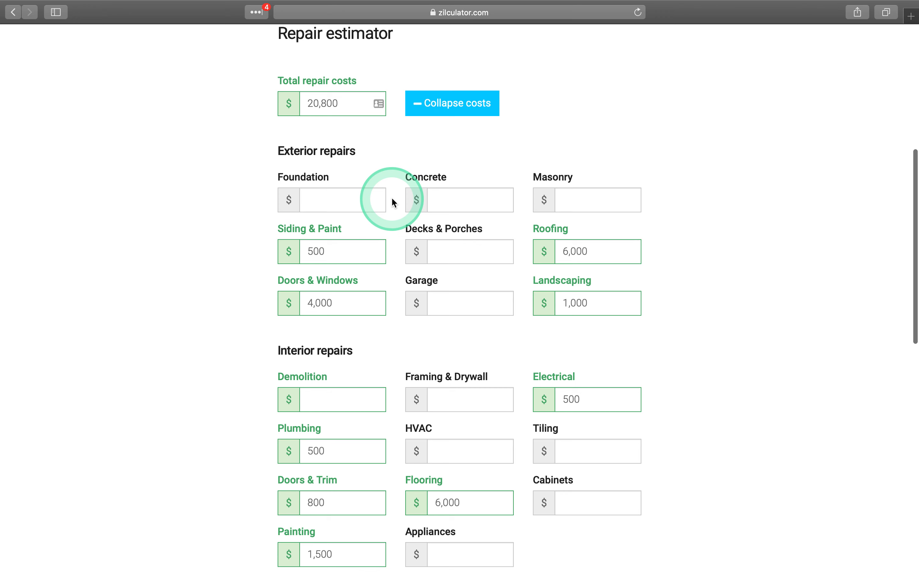
scroll(394, 203, "down", 5)
scroll(392, 199, "down", 4)
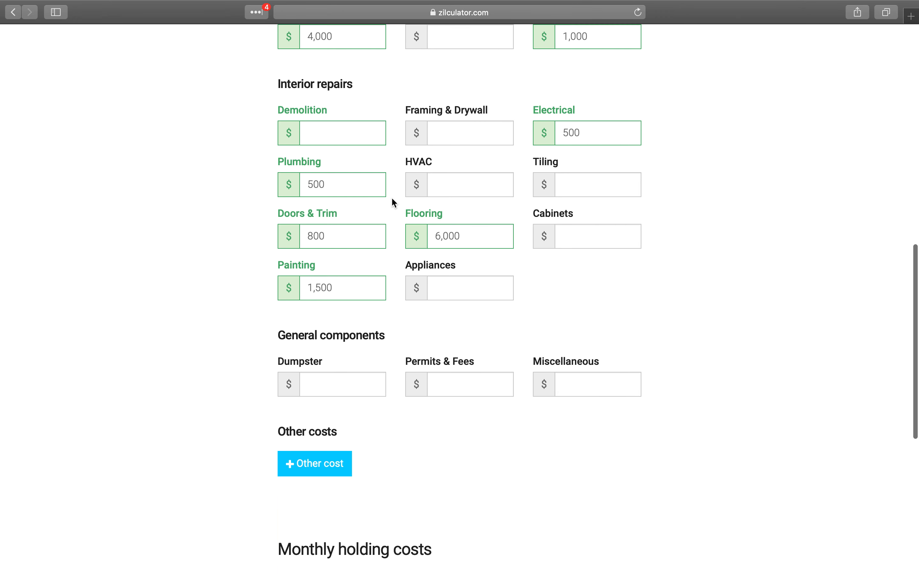
- Expand the monthly holding costs and set insurance to $100 and property taxes to $125 per month
scroll(619, 437, "down", 4)
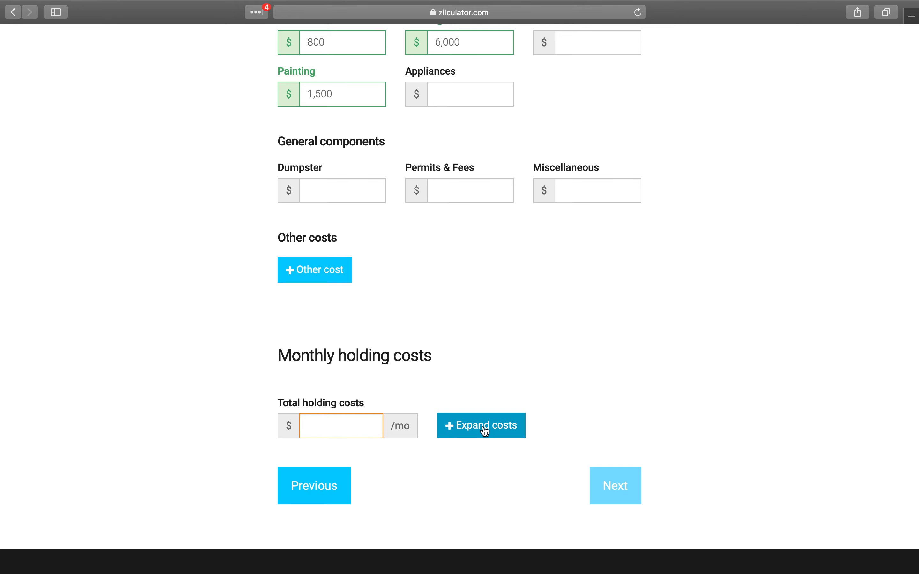
left_click(486, 433)
scroll(758, 422, "down", 2)
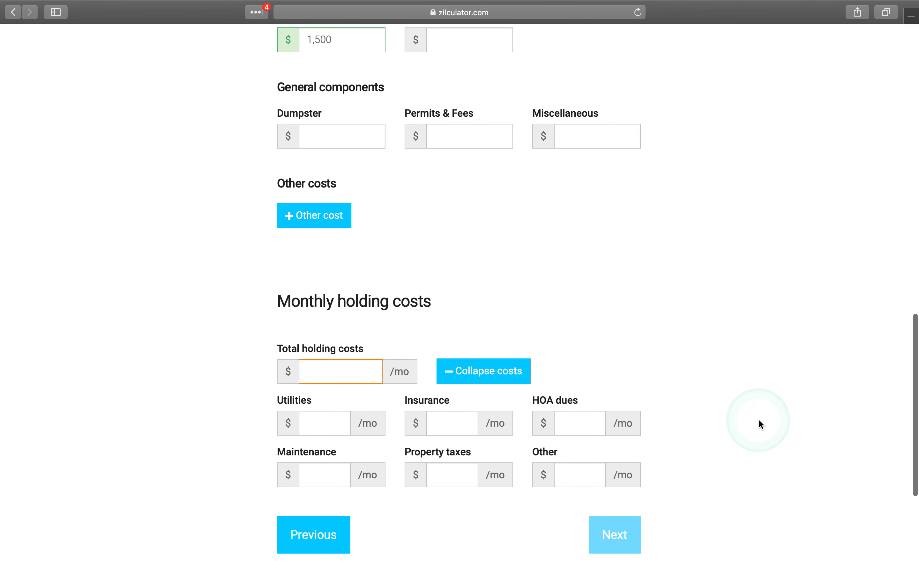
left_click(462, 415)
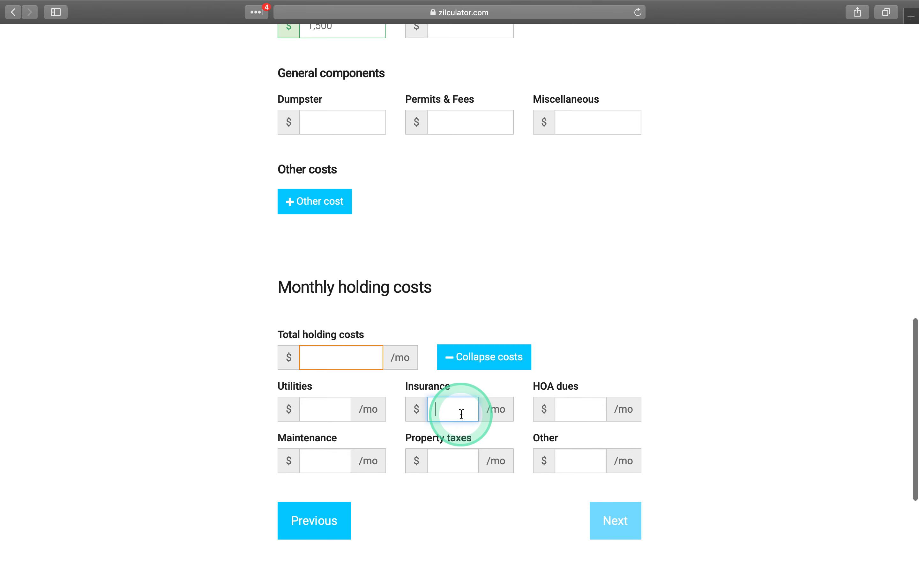
type("100")
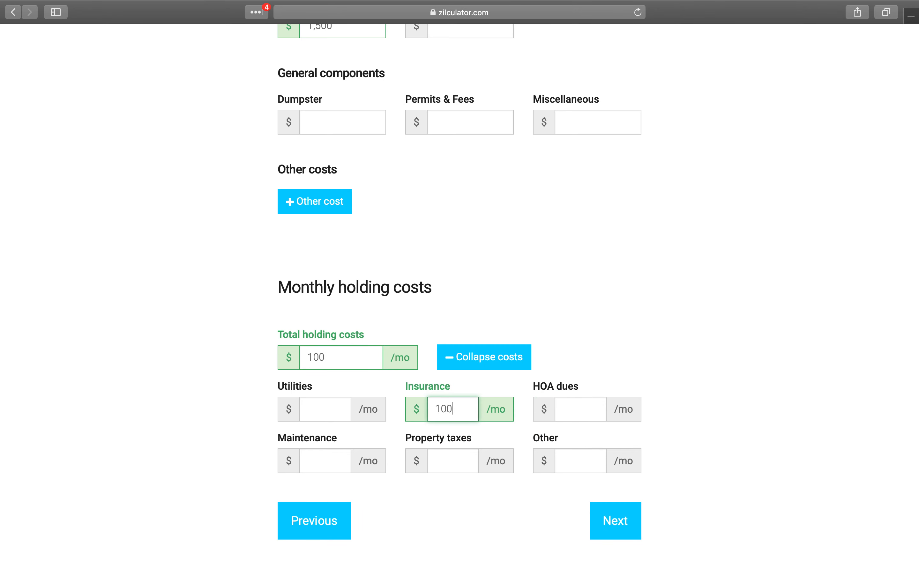
left_click(463, 468)
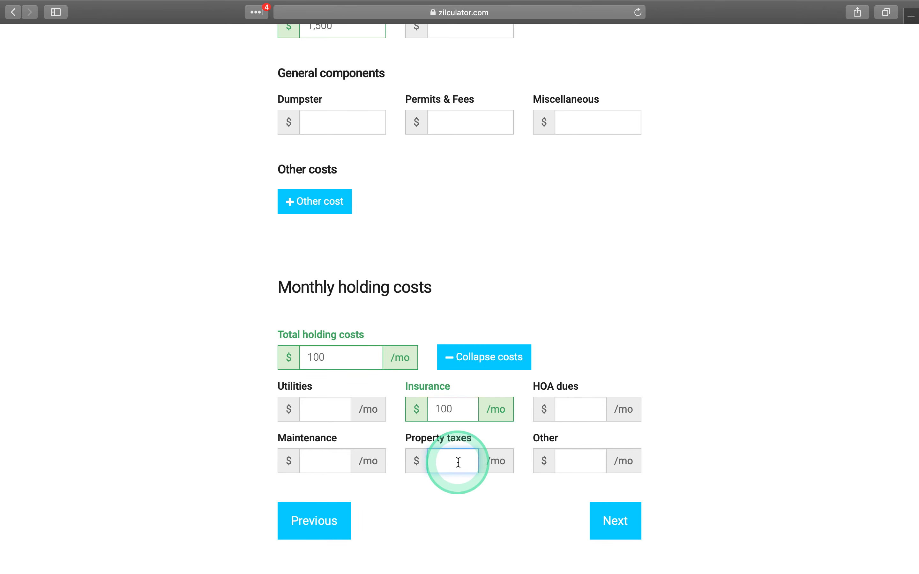
type("125")
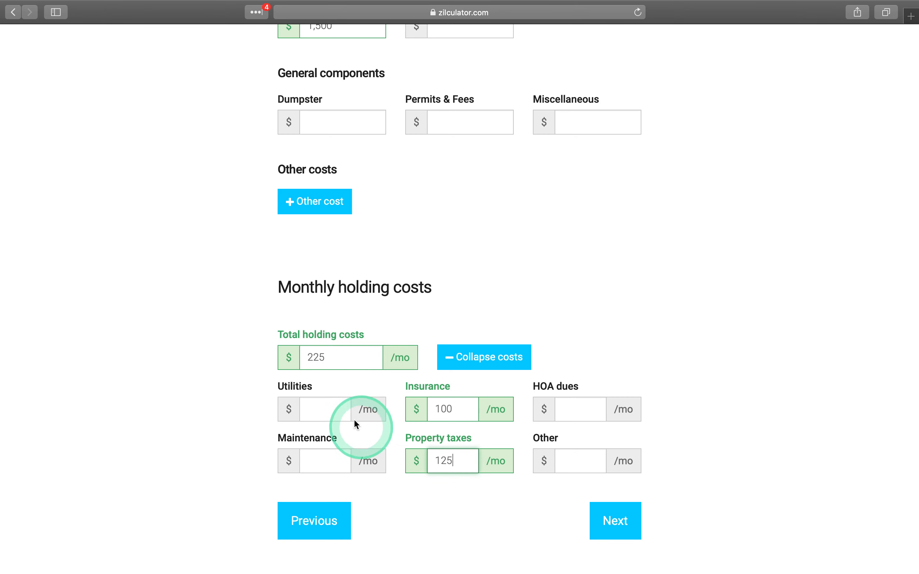
- Set the monthly holding costs to $250 for utilities and $50 for maintenance, and continue to the resale information
left_click(338, 408)
type("250")
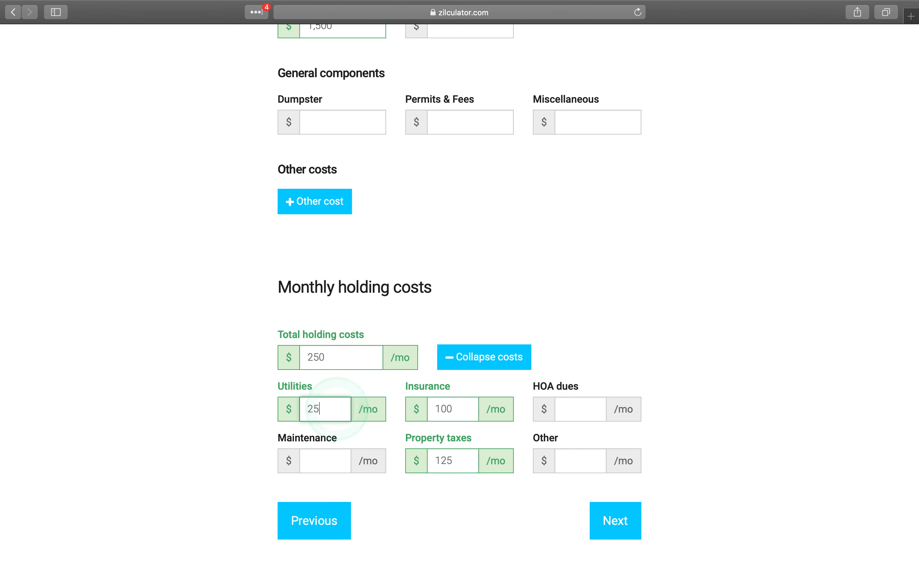
left_click(568, 413)
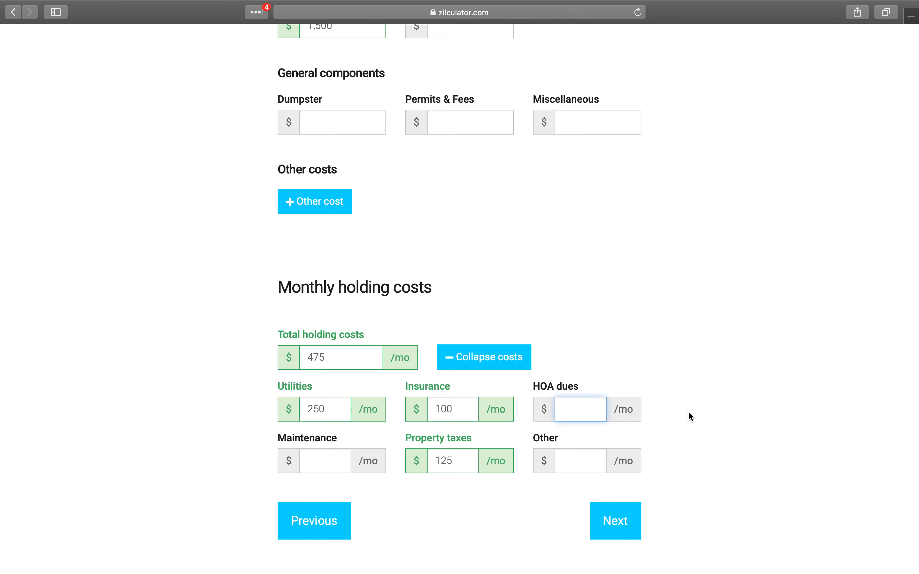
left_click(334, 456)
left_click(332, 458)
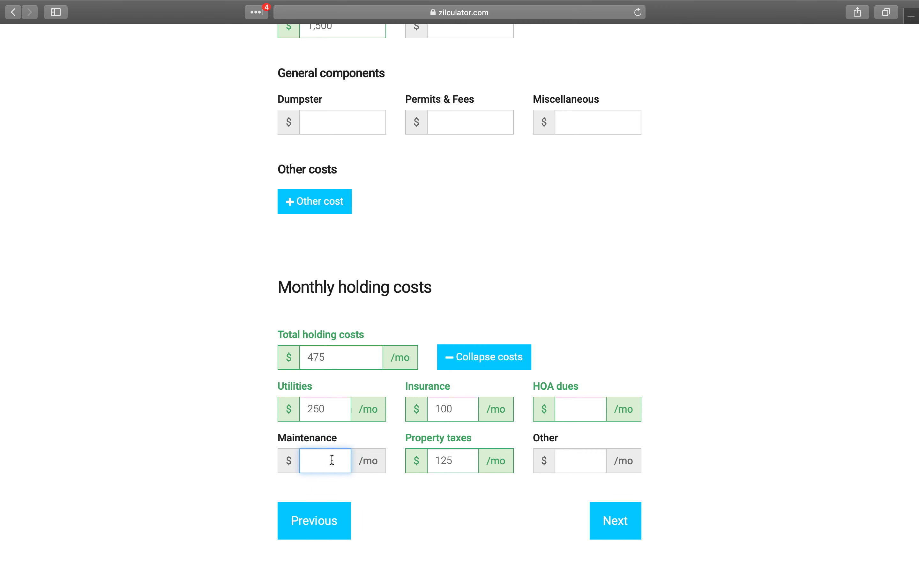
type("50")
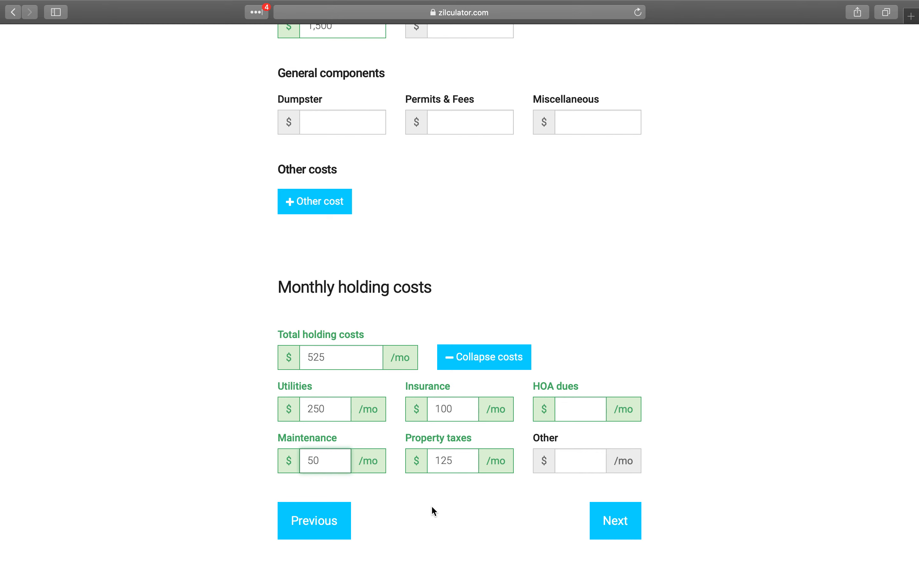
left_click(613, 523)
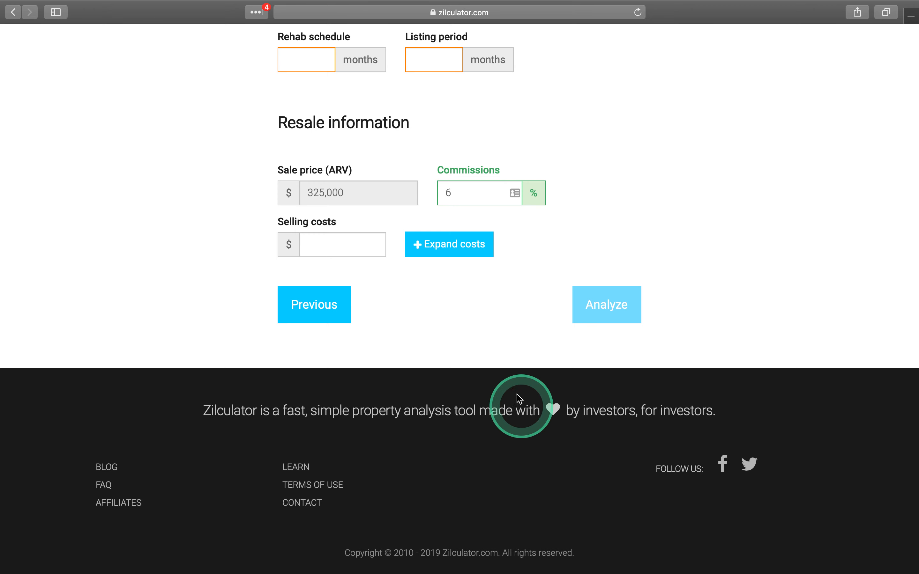
- Set the holding period to a 2-month rehab schedule and a 3-month listing period
scroll(509, 379, "up", 3)
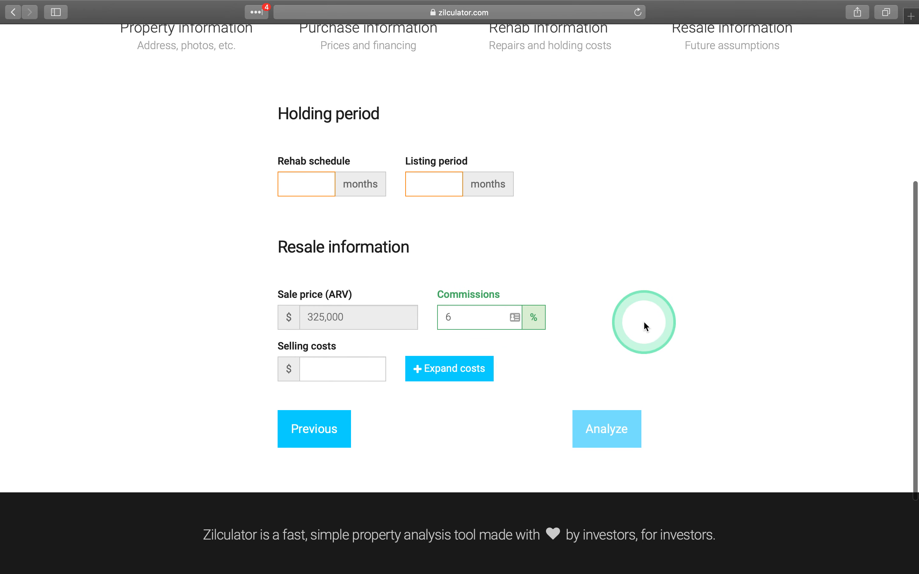
scroll(643, 321, "up", 1)
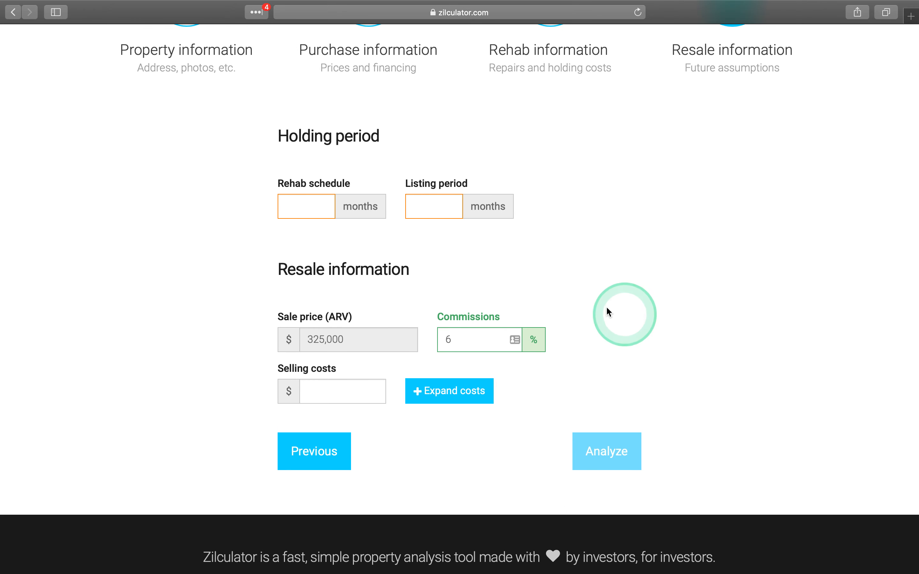
left_click(316, 211)
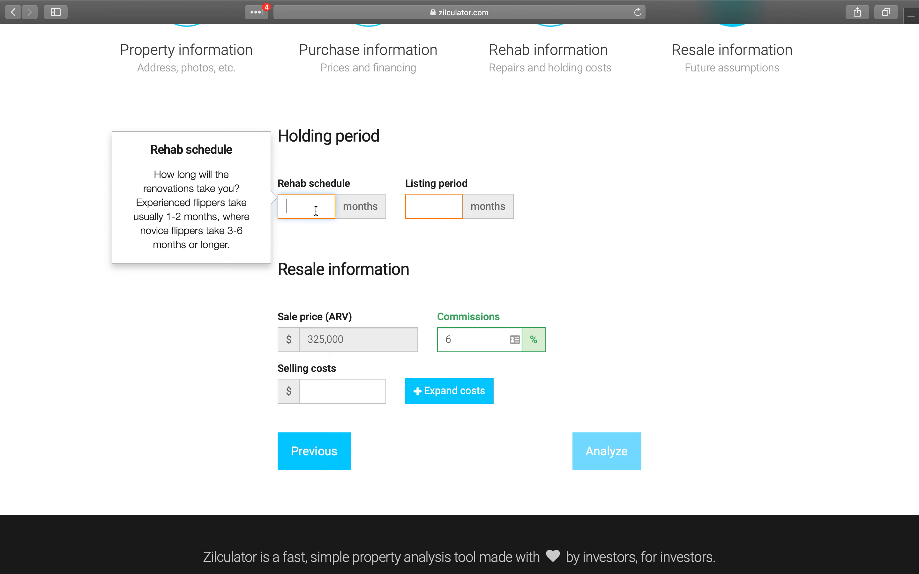
type("2")
left_click(427, 210)
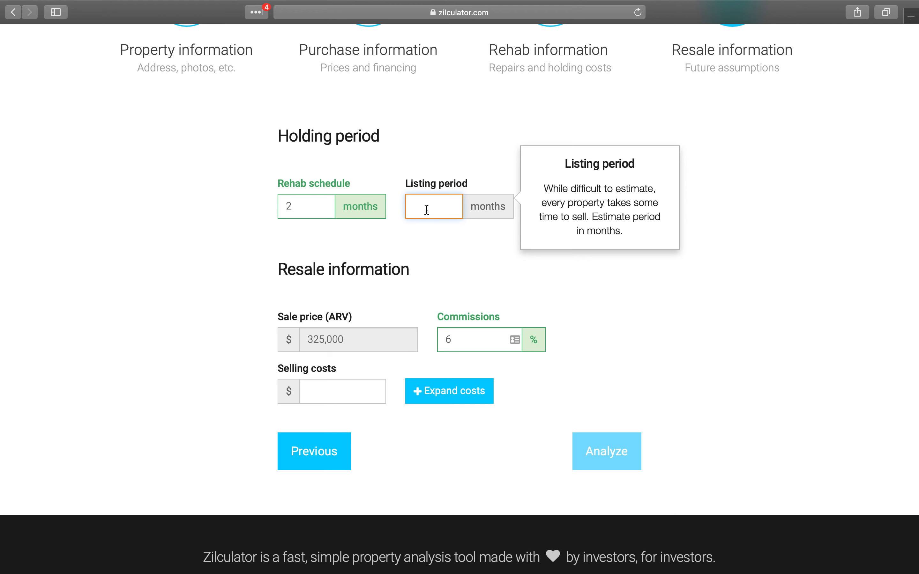
type("3")
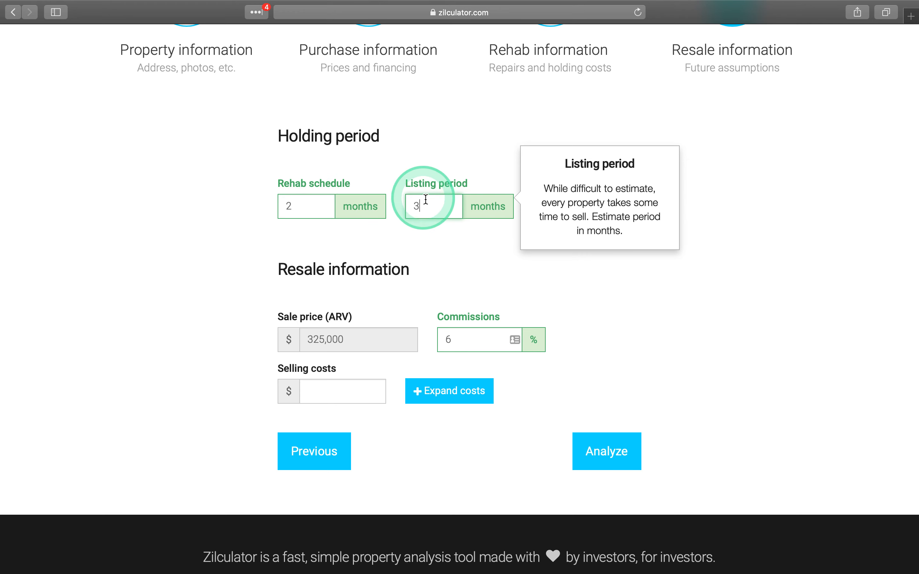
left_click(260, 242)
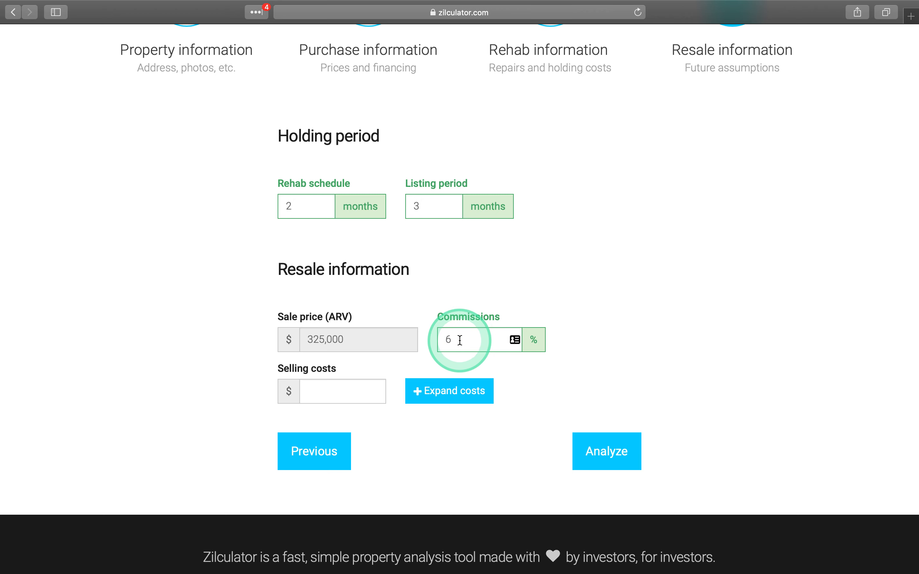
- Itemize the selling costs with $2,000 for marketing and run the property analysis
left_click(351, 393)
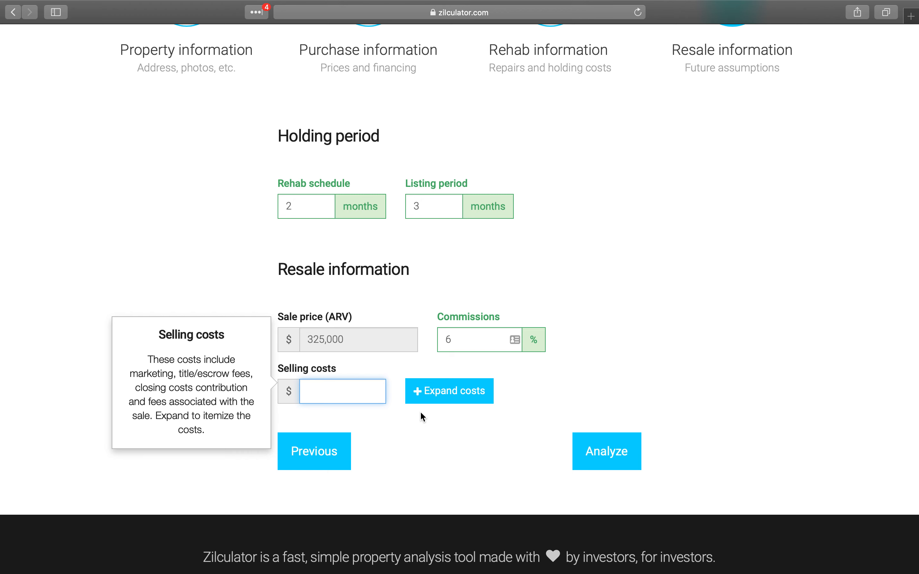
left_click(436, 399)
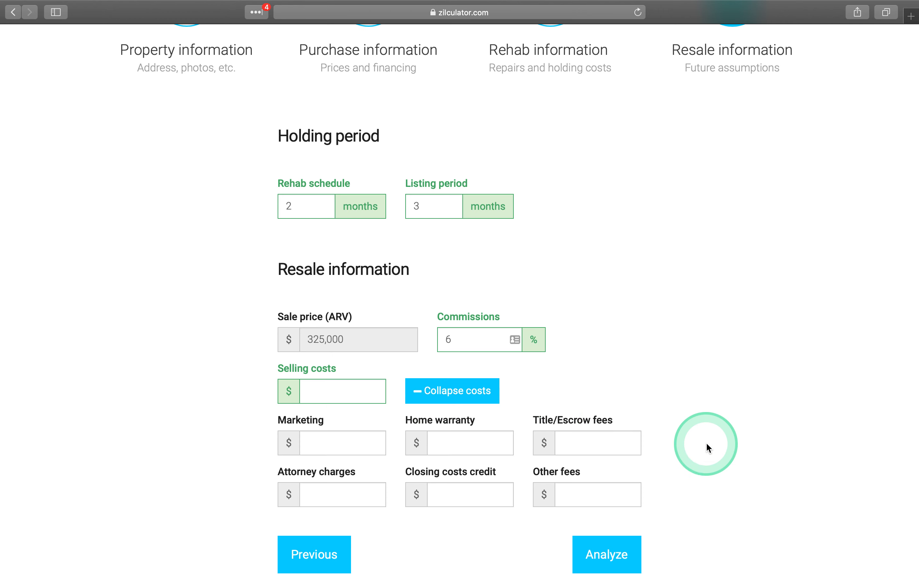
scroll(709, 448, "down", 3)
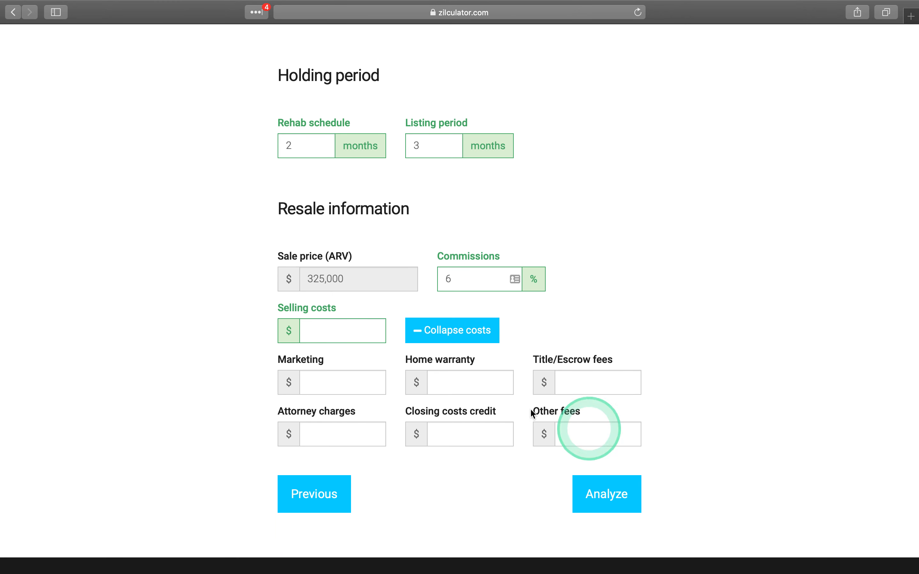
left_click(324, 383)
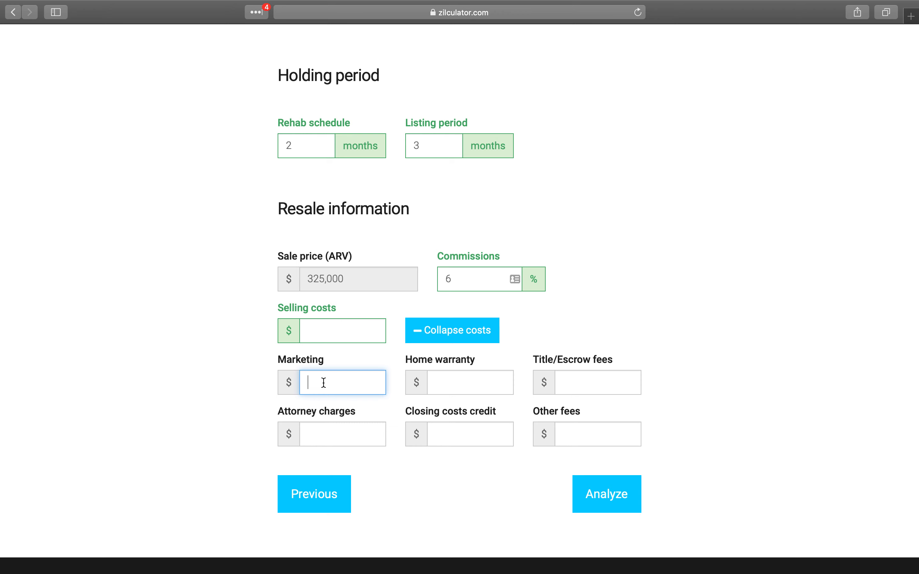
type("2000")
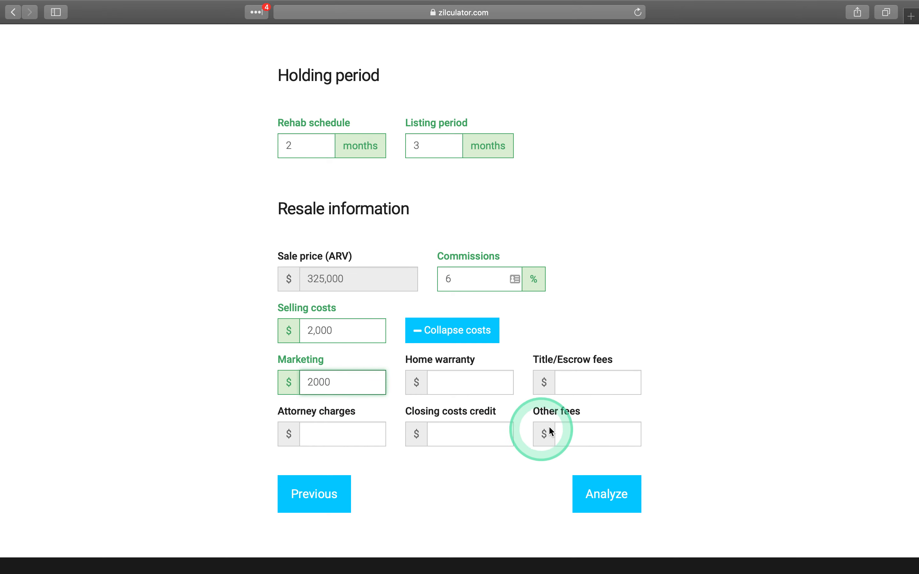
left_click(585, 382)
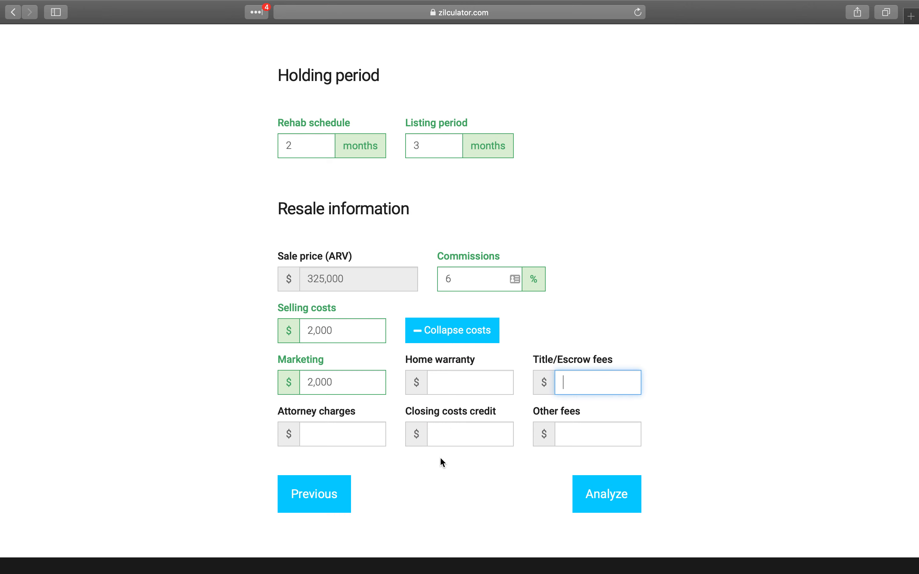
left_click(603, 500)
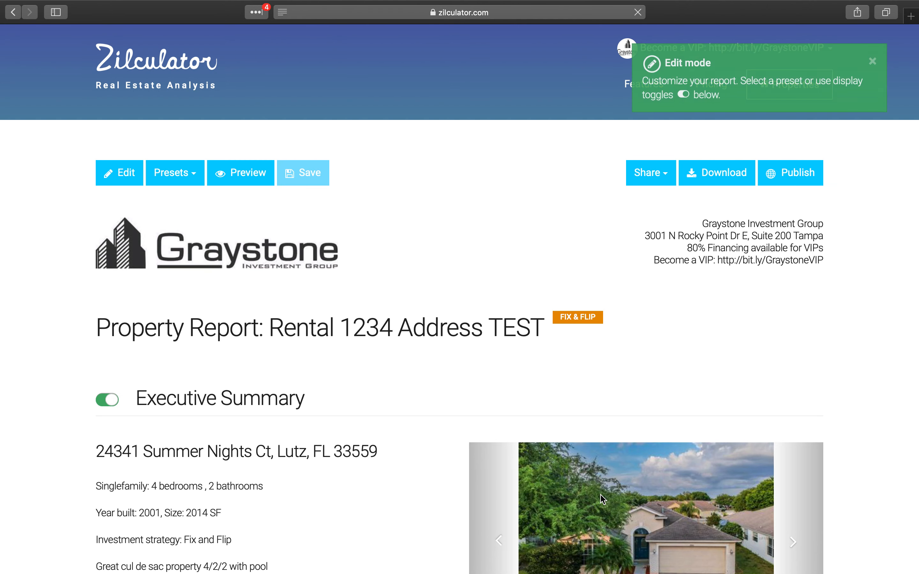
- Dismiss the edit mode notice on the generated property report
left_click(507, 470)
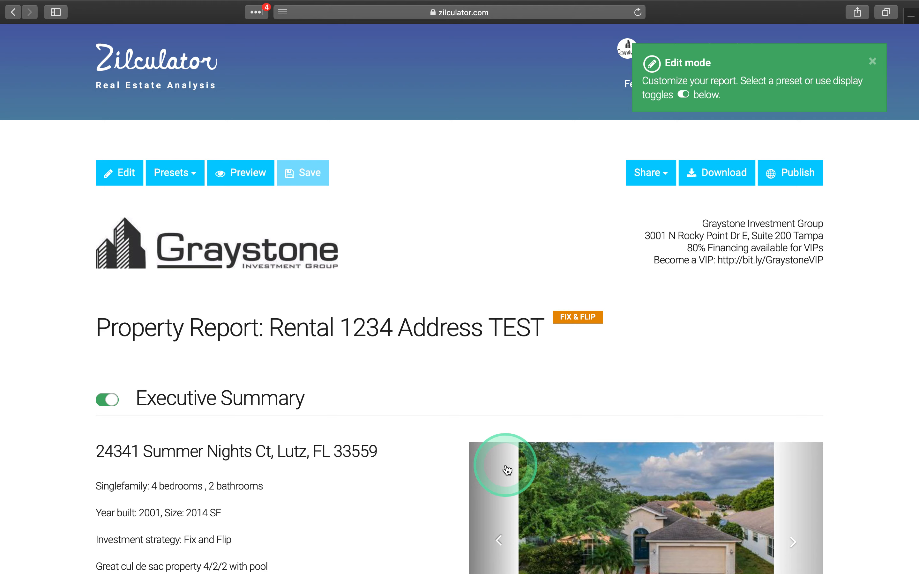
left_click(445, 457)
scroll(445, 458, "down", 1)
scroll(446, 459, "down", 1)
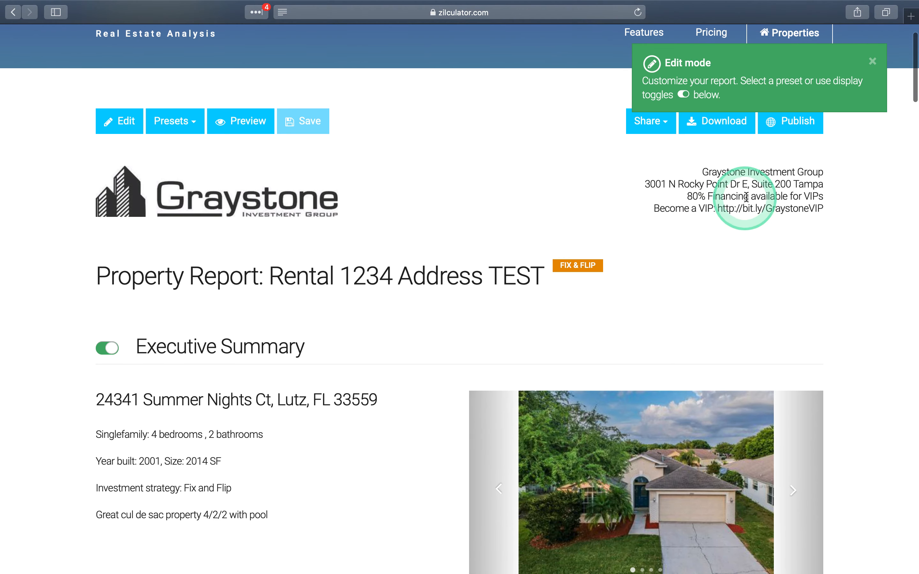
left_click(873, 62)
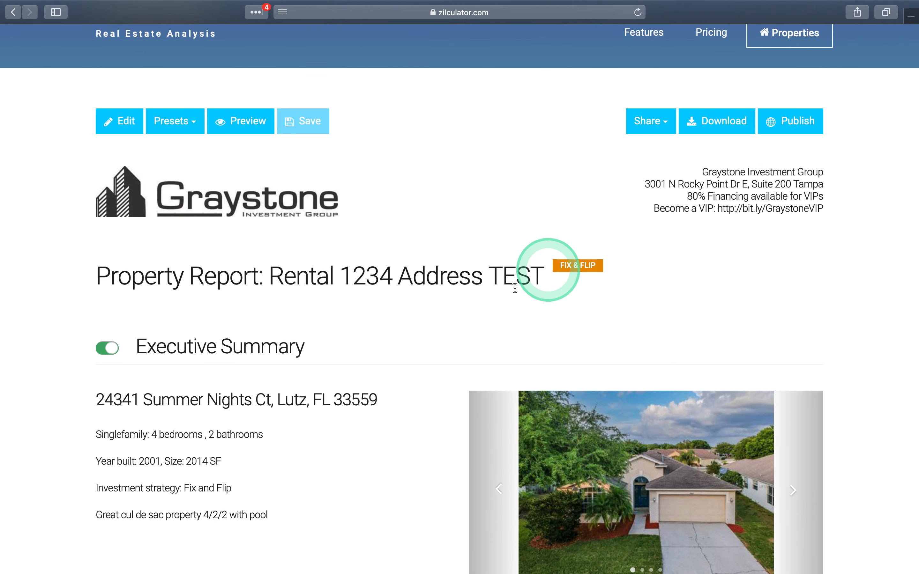
- Look over the report's executive summary and browse through all the property photos
scroll(406, 395, "down", 3)
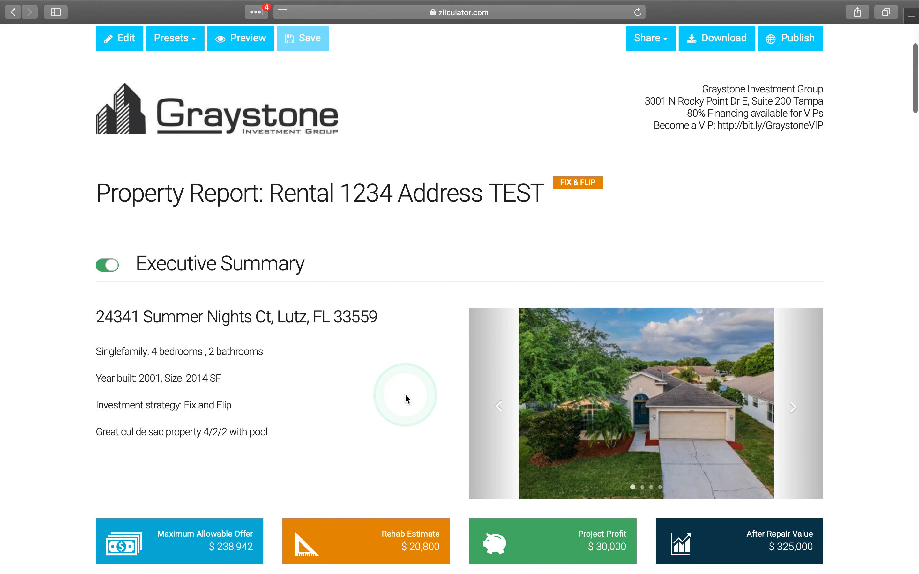
scroll(406, 397, "down", 3)
scroll(408, 399, "down", 1)
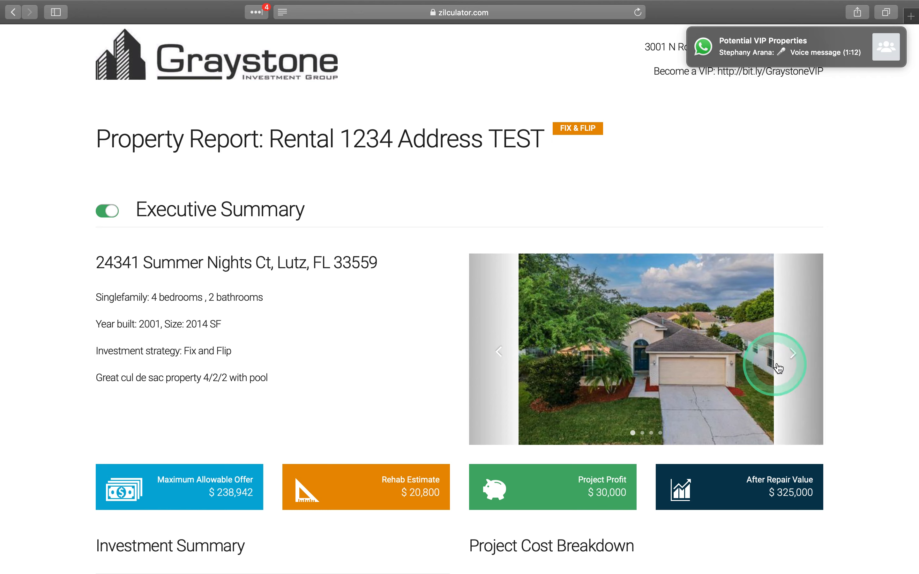
left_click(794, 355)
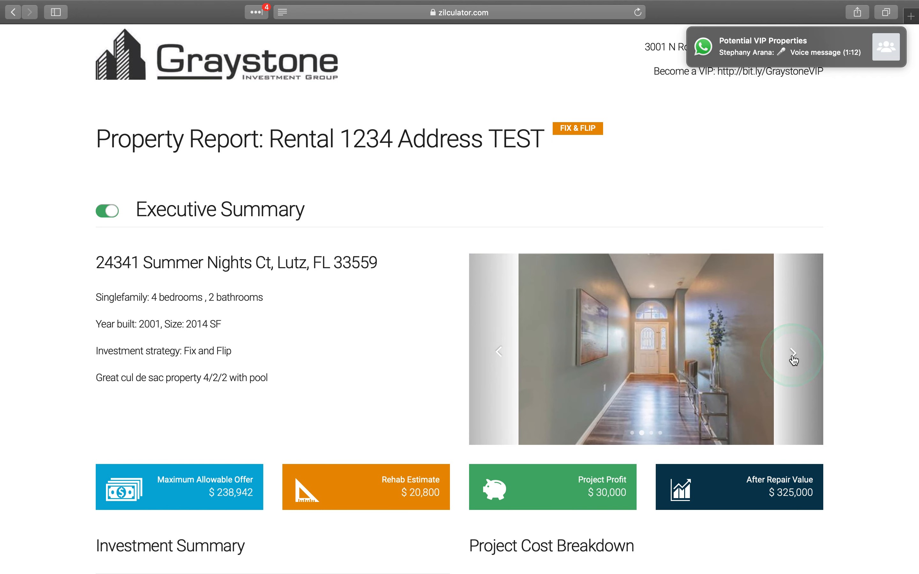
left_click(794, 355)
left_click(793, 355)
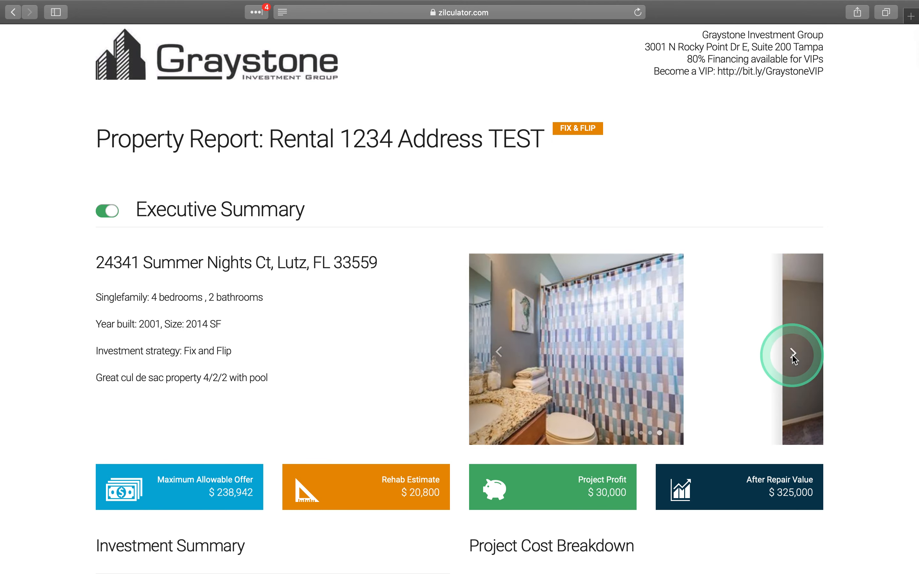
left_click(793, 356)
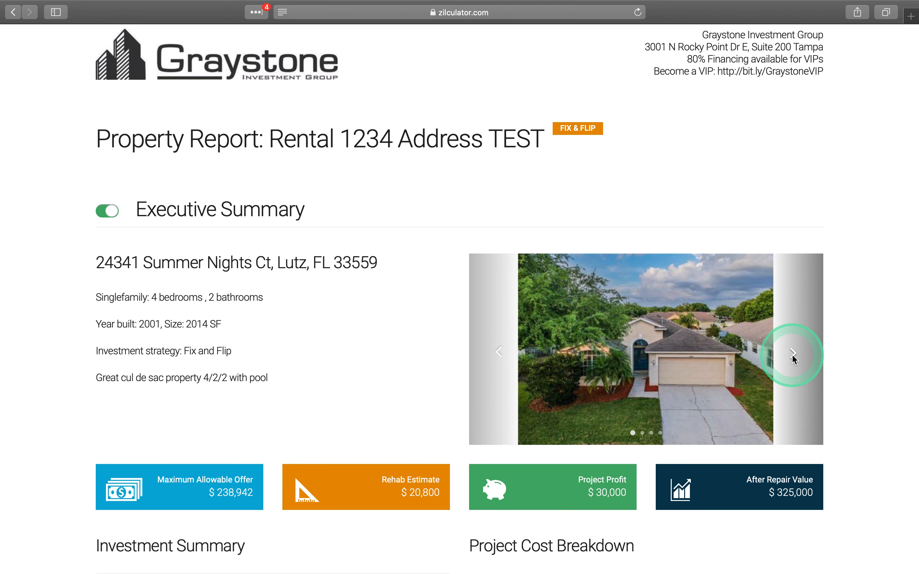
left_click(648, 384)
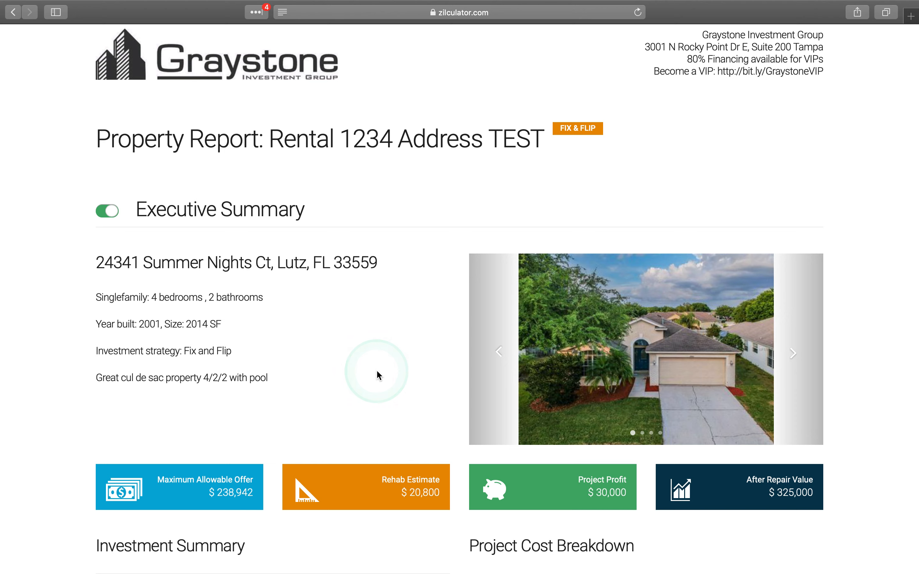
- Review the investment summary, financial breakdown and project cost breakdown, and expand the monthly holding costs in the report
scroll(380, 375, "down", 5)
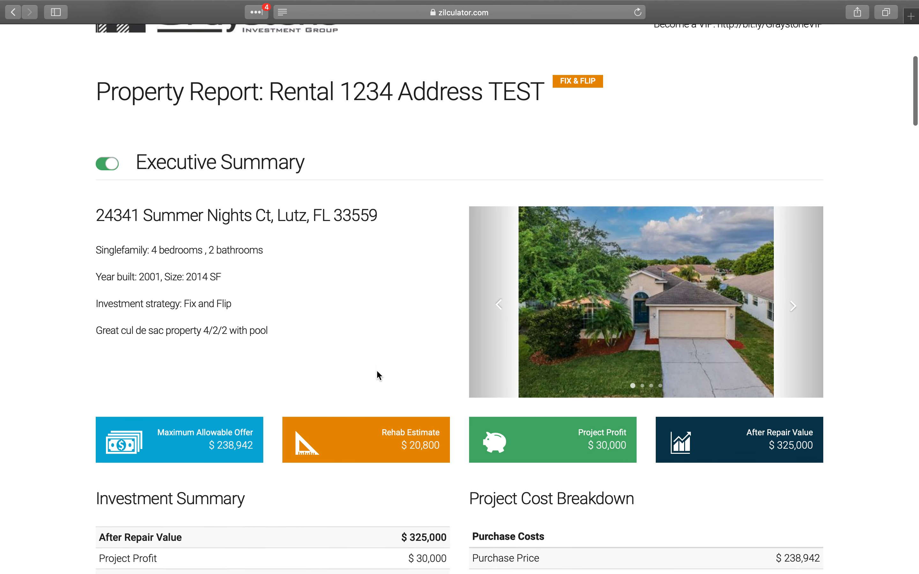
scroll(364, 446, "down", 7)
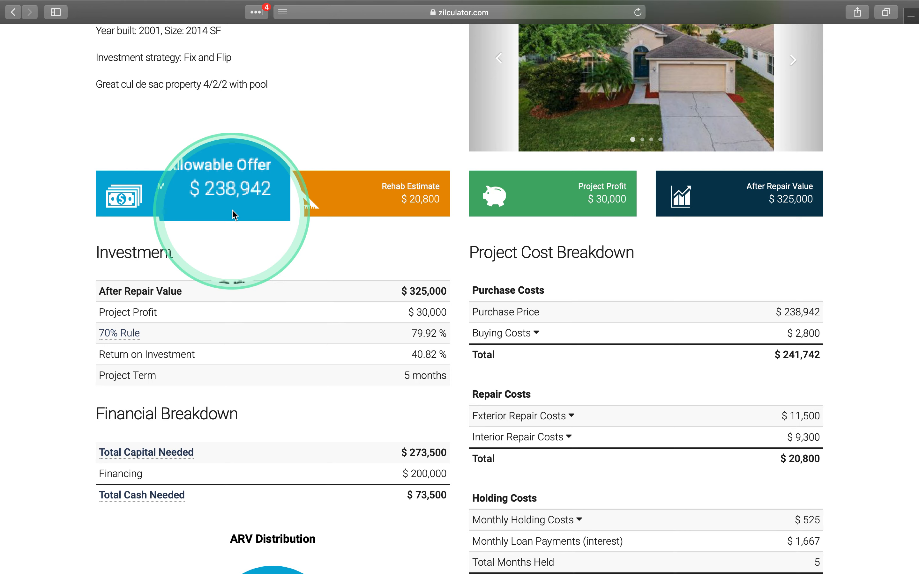
scroll(312, 304, "down", 2)
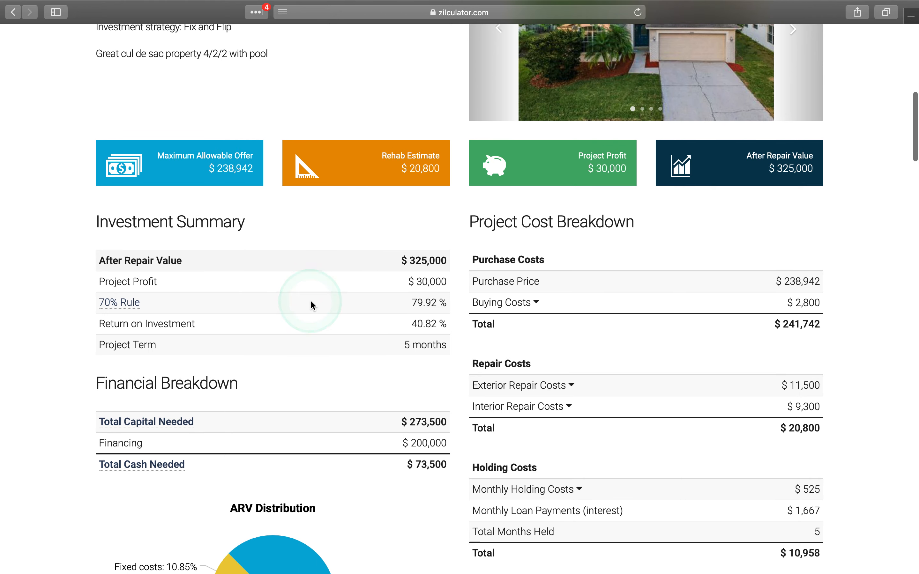
scroll(312, 303, "down", 8)
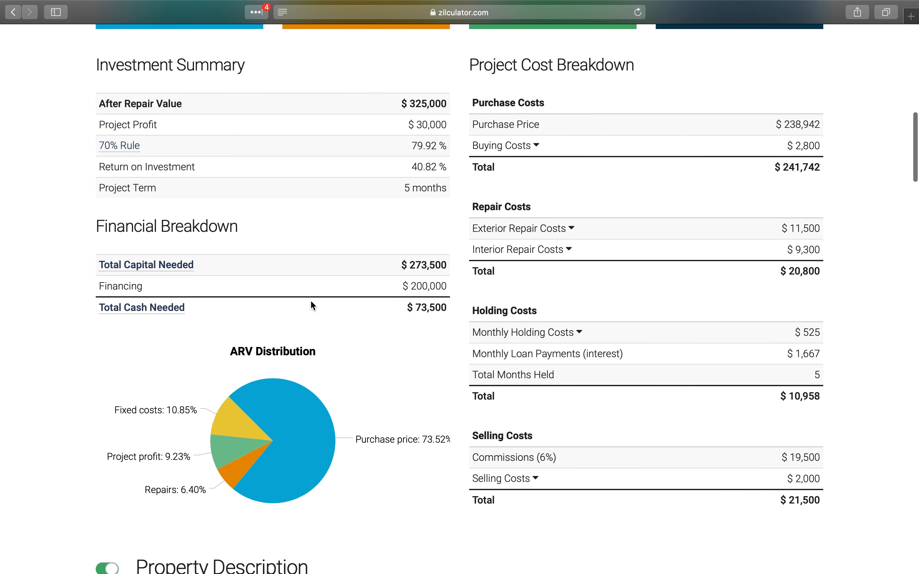
scroll(311, 301, "down", 1)
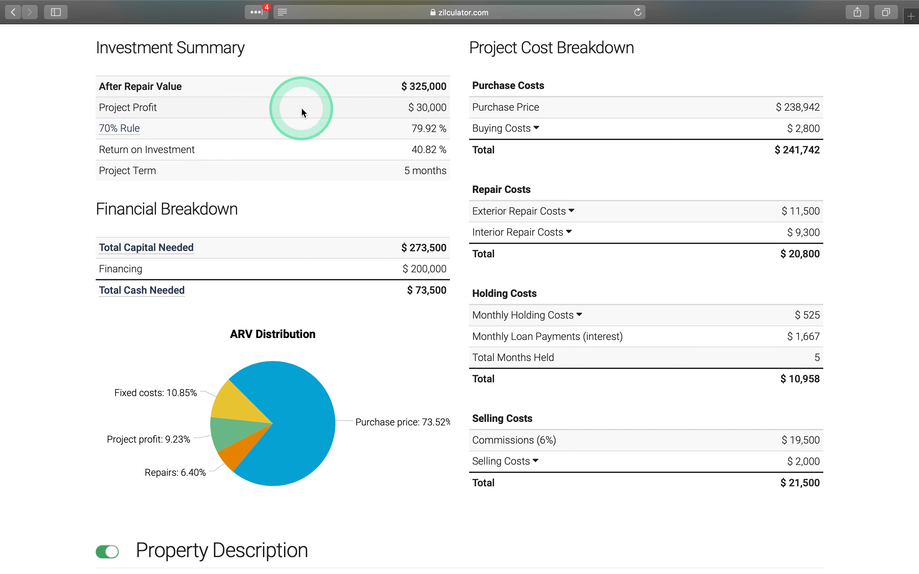
mouse_move(120, 131)
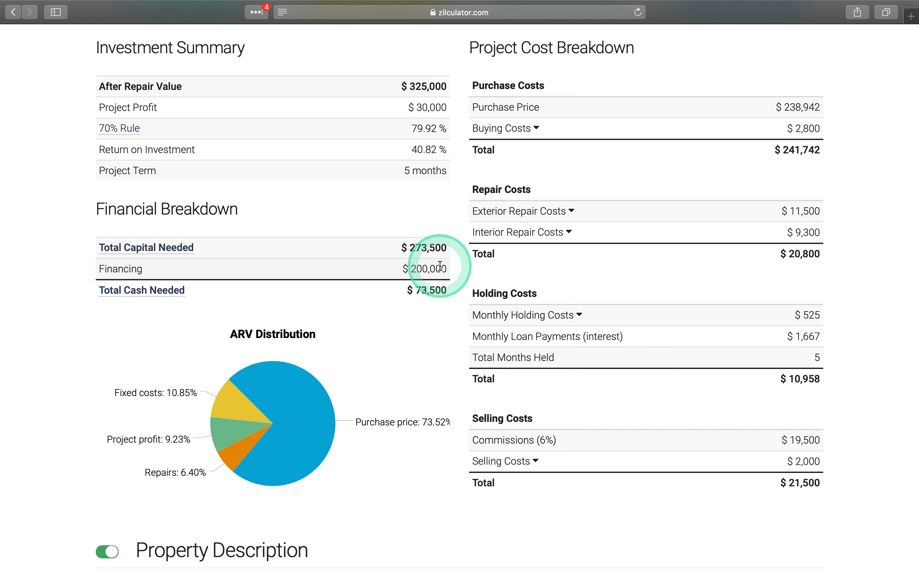
mouse_move(164, 297)
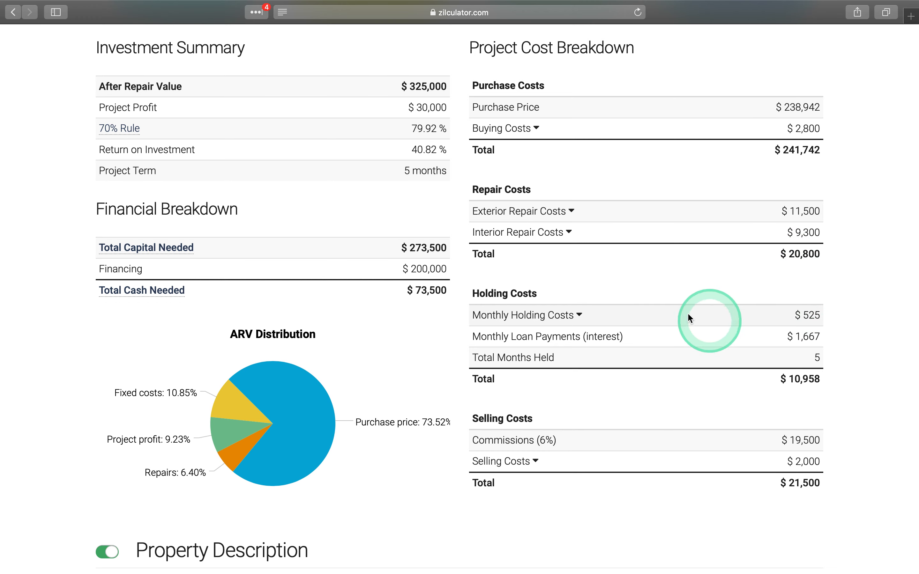
left_click(581, 319)
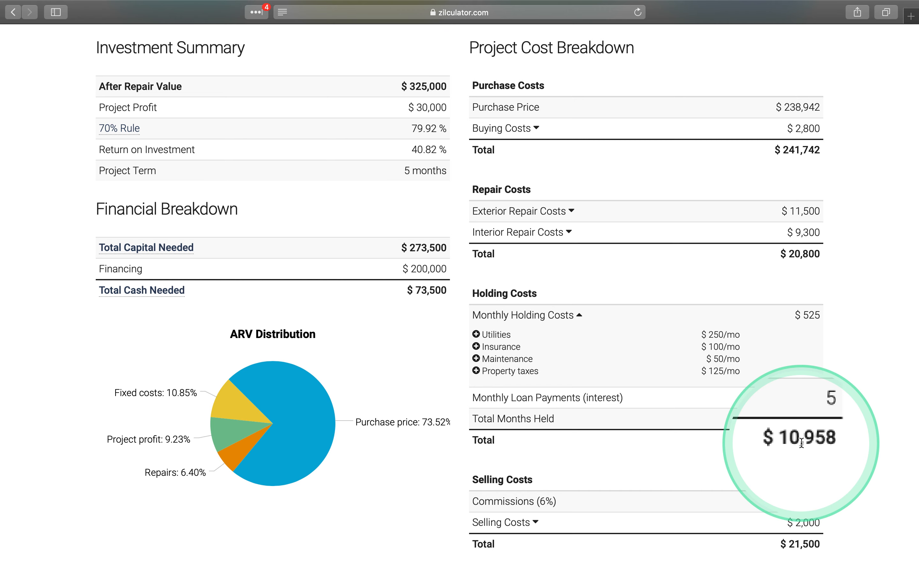
- Review the selling costs in the project cost breakdown and compare them with the report's headline figures
scroll(803, 484, "down", 1)
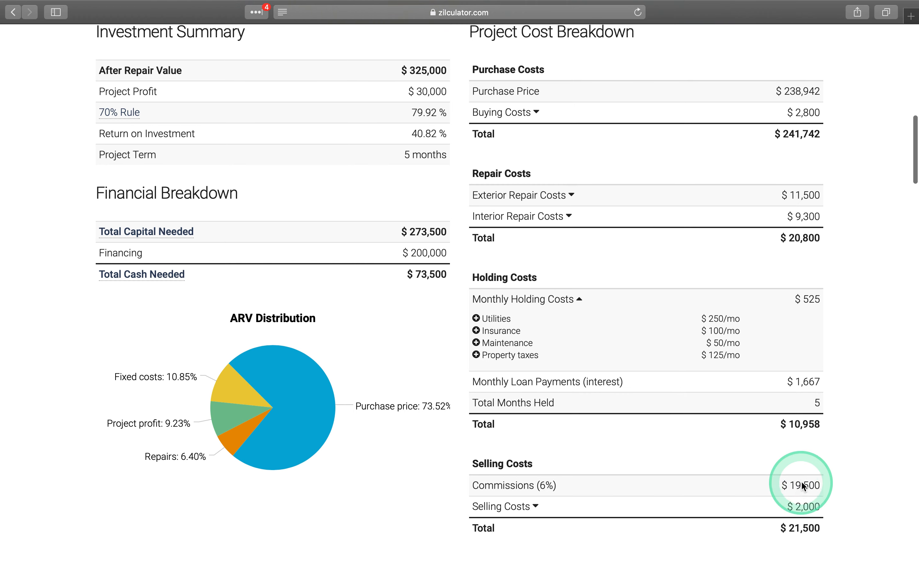
scroll(803, 486, "down", 4)
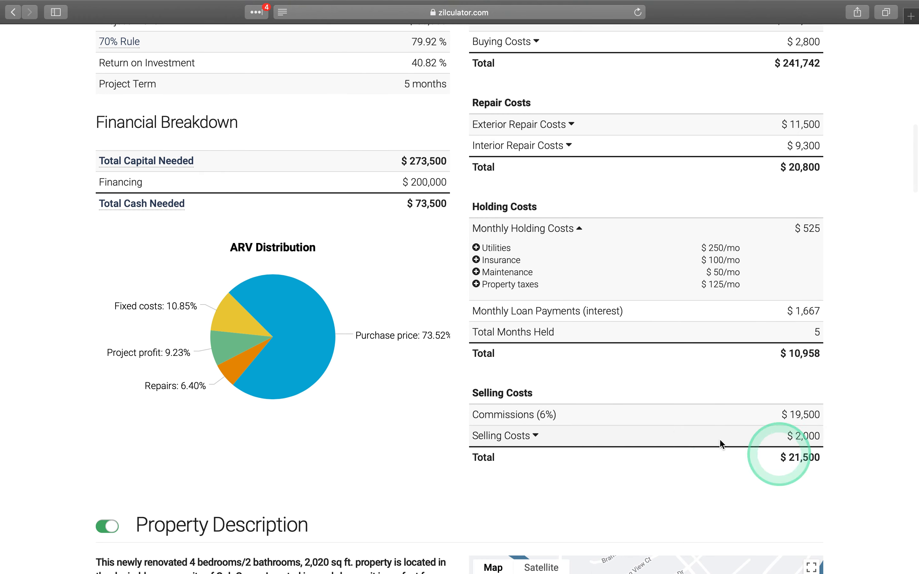
scroll(665, 361, "up", 5)
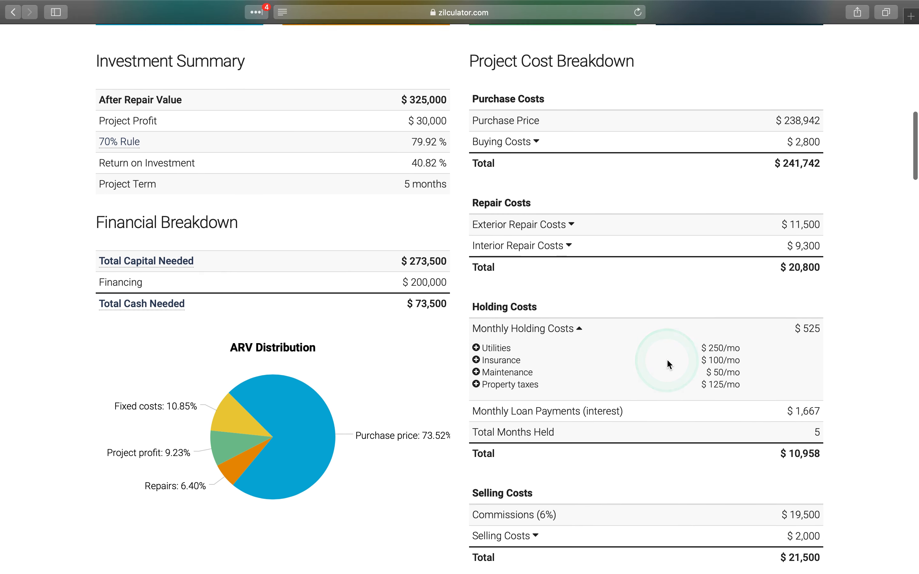
scroll(669, 363, "up", 3)
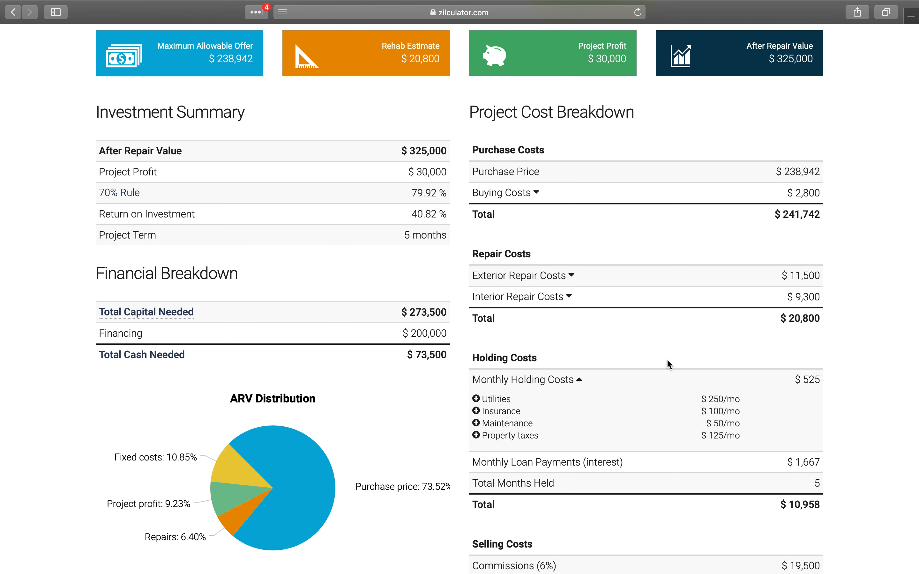
- Read the property description with its map and details, and examine the rehab estimates by scope of work
scroll(669, 364, "down", 15)
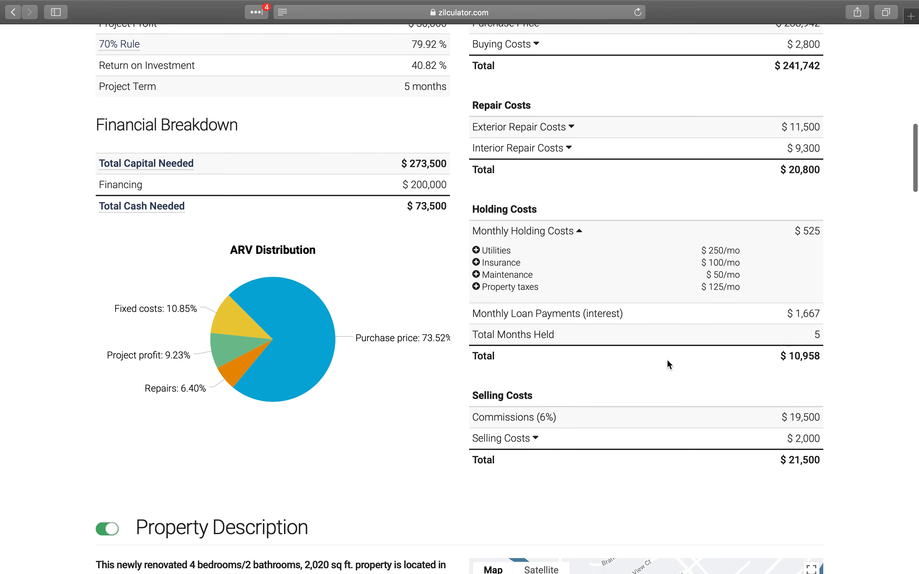
scroll(667, 361, "down", 5)
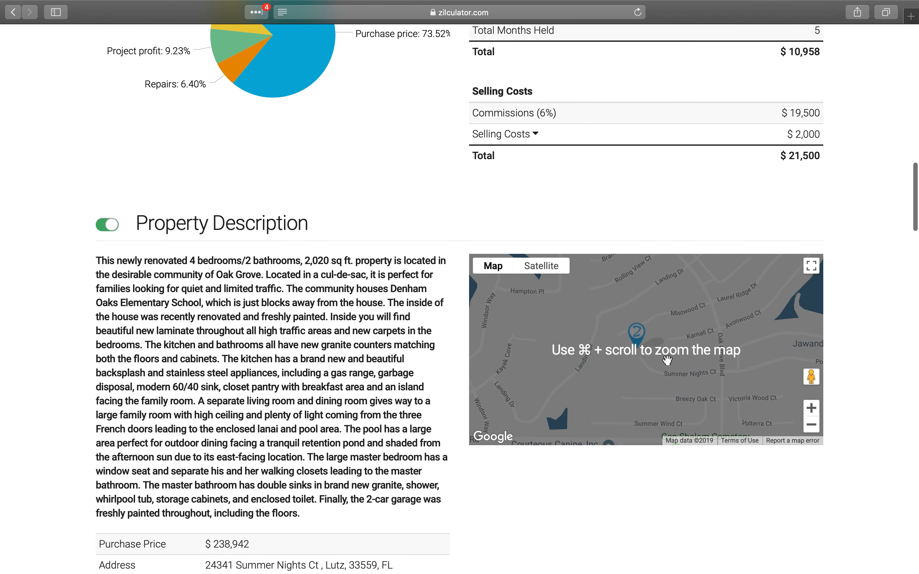
scroll(843, 493, "down", 10)
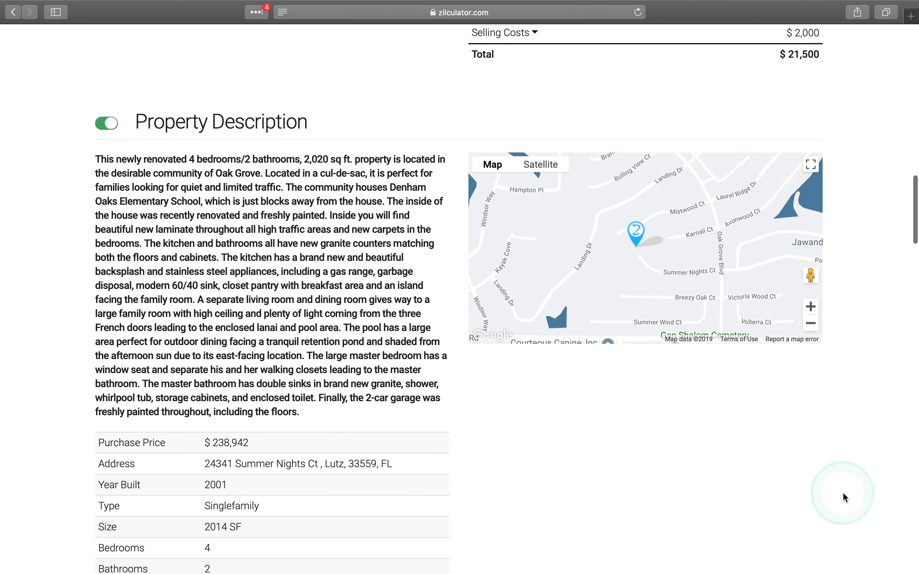
scroll(842, 492, "down", 5)
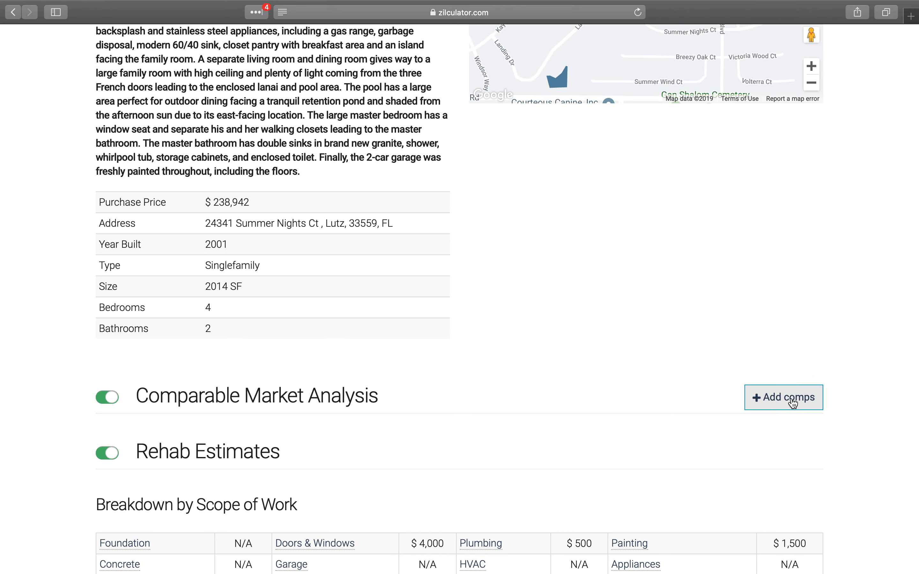
scroll(629, 453, "down", 4)
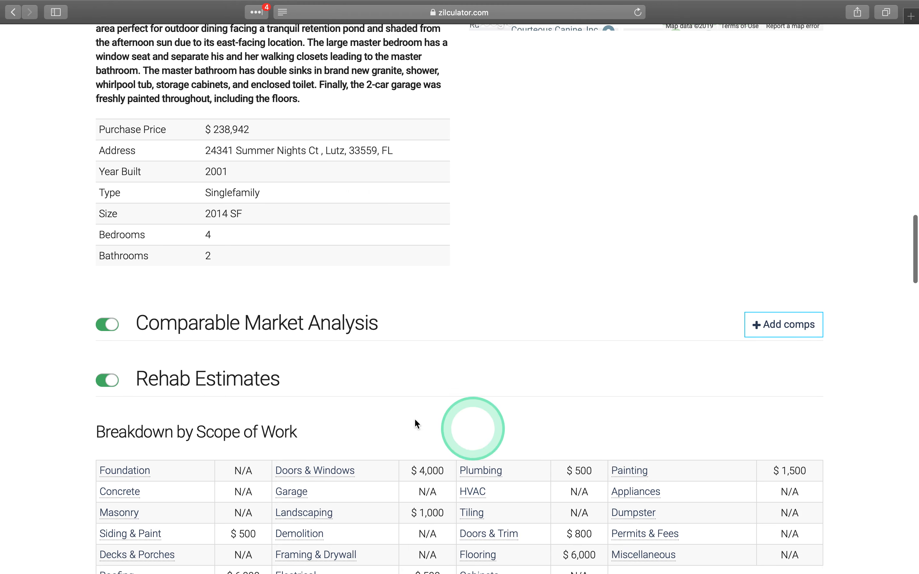
scroll(317, 399, "down", 6)
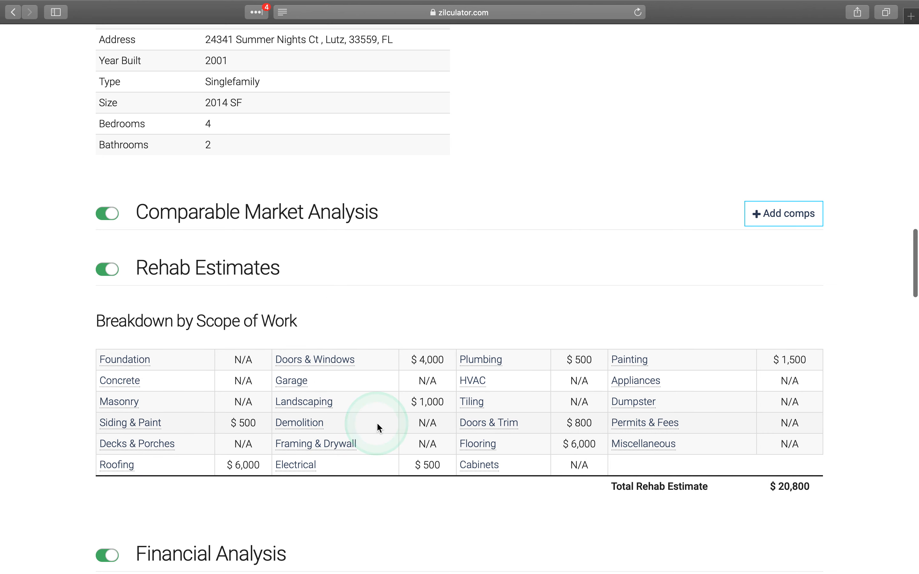
- Examine the financial analysis, including the financial breakdown, project returns, timeline assumptions and holding period comparison
scroll(376, 421, "down", 4)
scroll(378, 428, "down", 8)
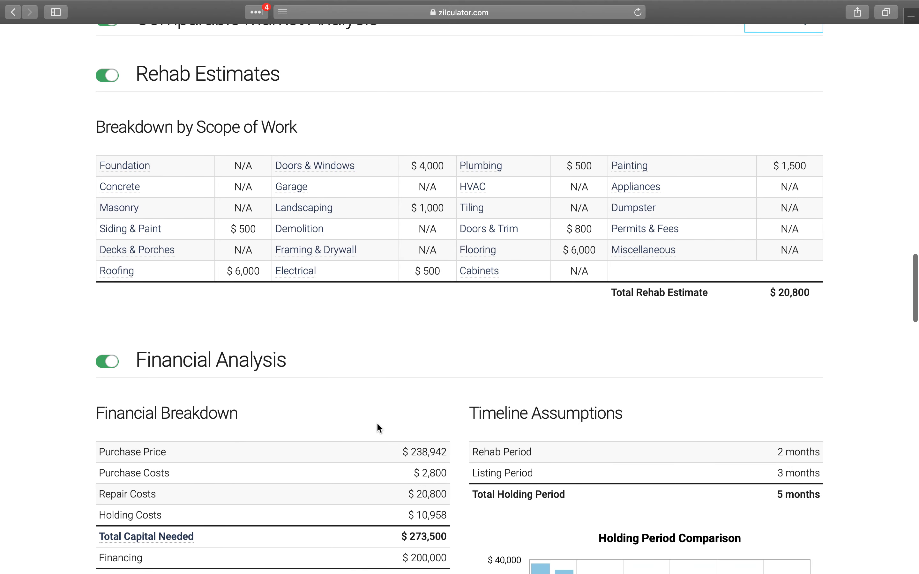
scroll(378, 428, "down", 9)
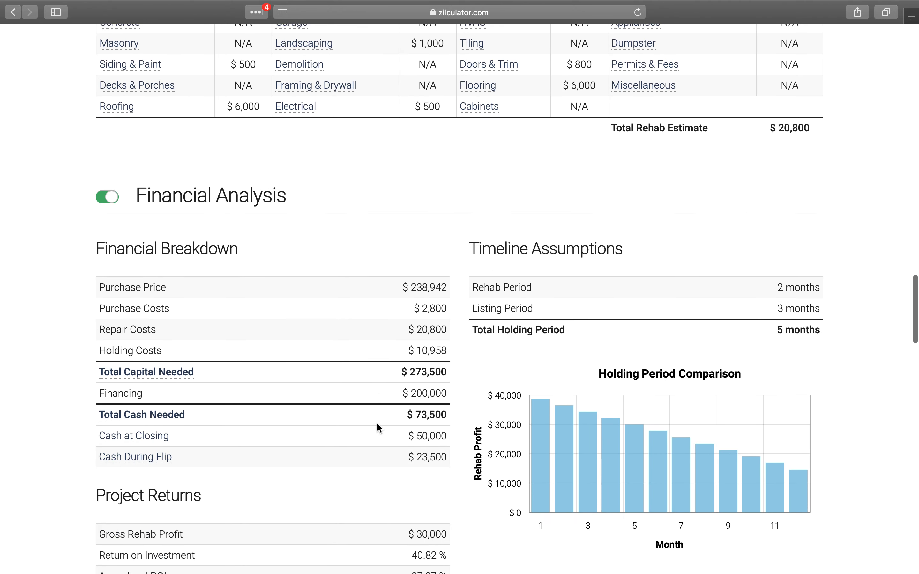
scroll(379, 428, "down", 4)
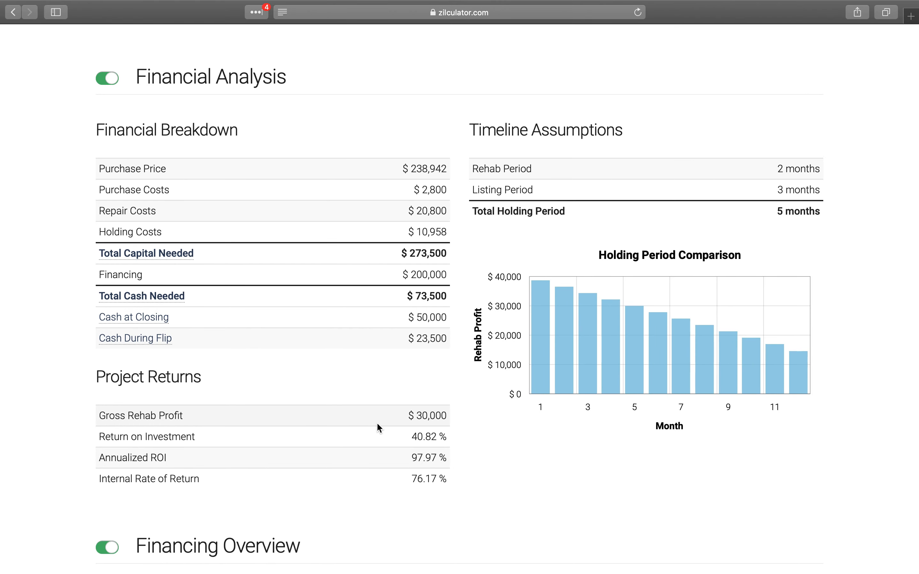
scroll(377, 424, "down", 6)
left_click(511, 438)
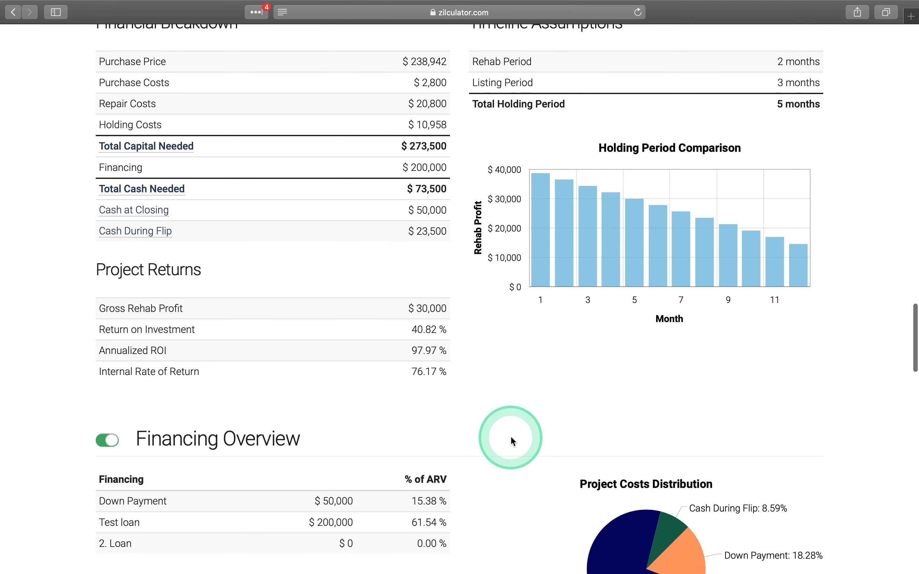
- Review the financing overview with the loan terms, project costs distribution and cash versus leverage chart
scroll(510, 436, "down", 9)
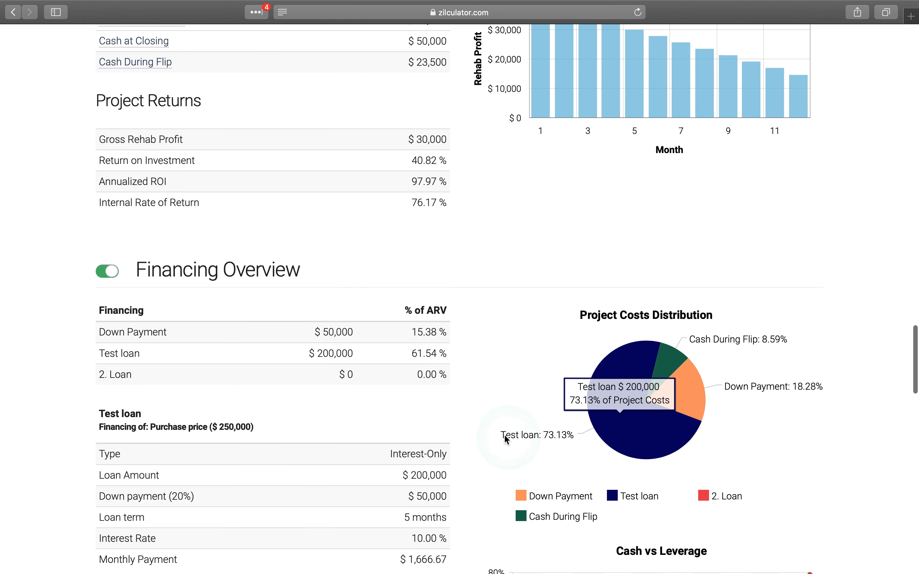
left_click(480, 416)
scroll(479, 415, "down", 6)
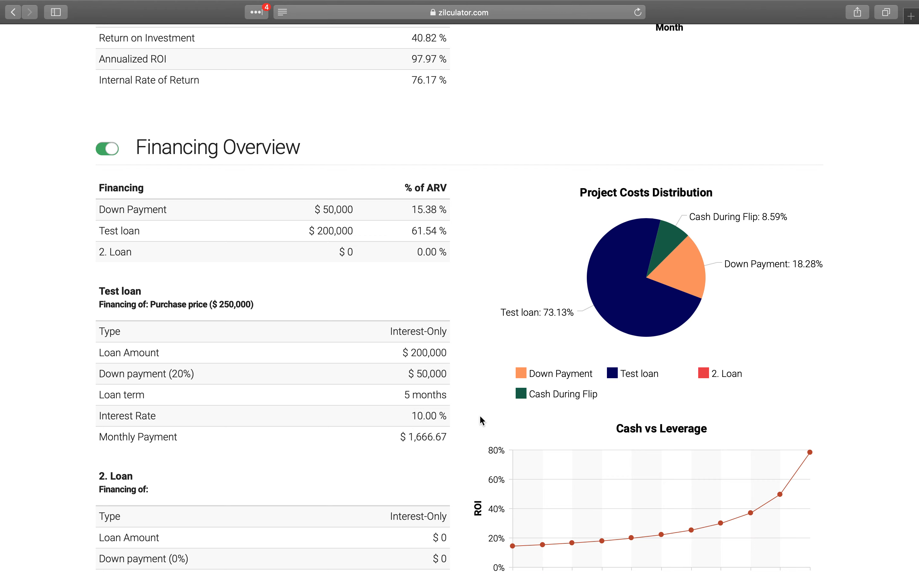
scroll(479, 415, "down", 10)
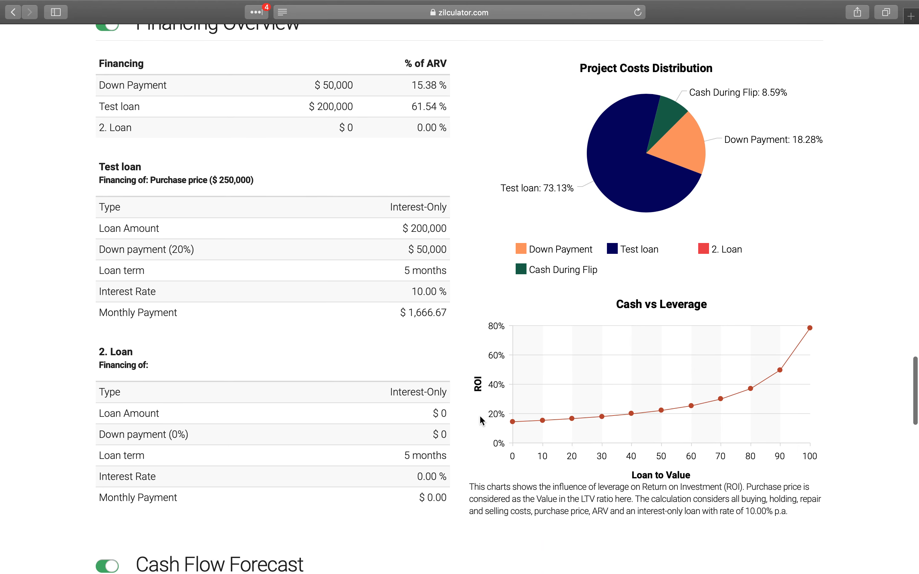
- Examine the monthly cash flow forecast and the resale analysis, continuing to the report's photos
scroll(479, 415, "down", 6)
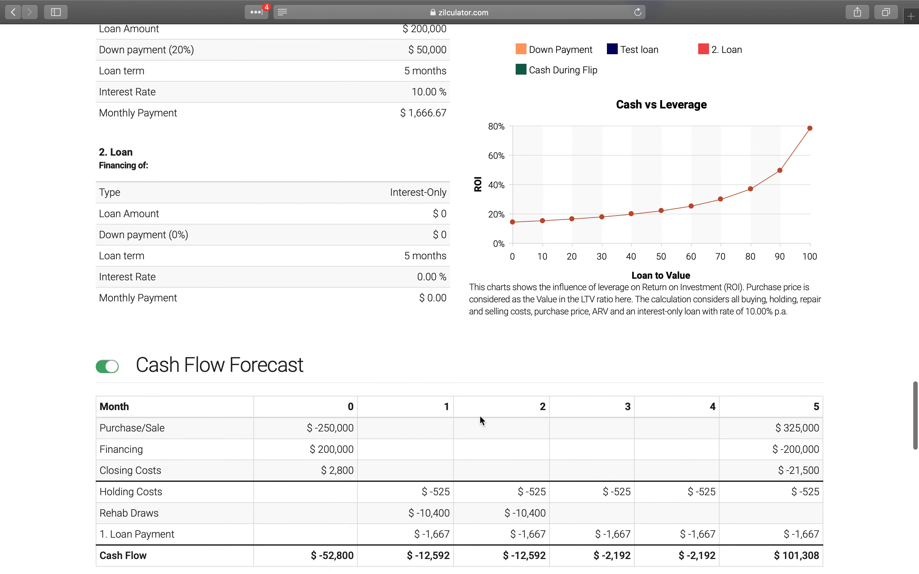
scroll(479, 415, "down", 10)
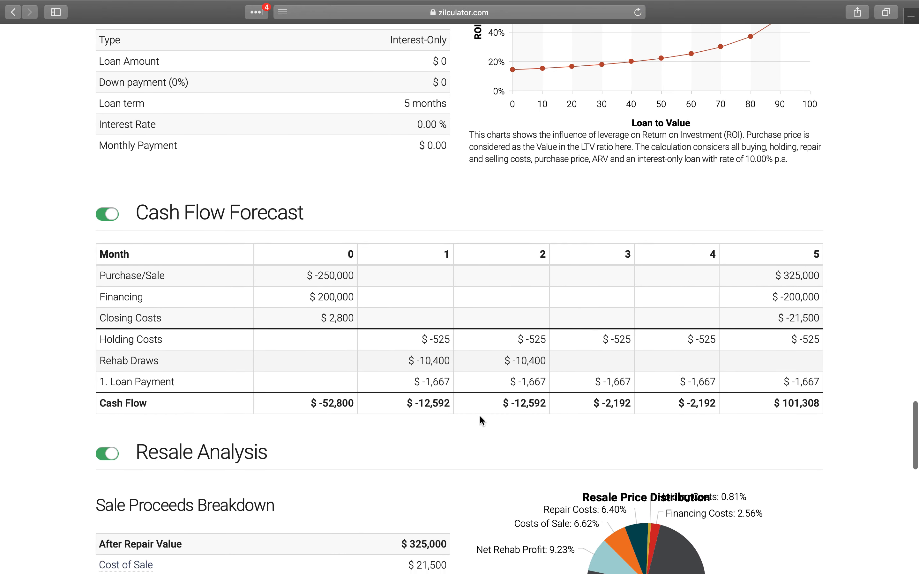
scroll(480, 415, "down", 5)
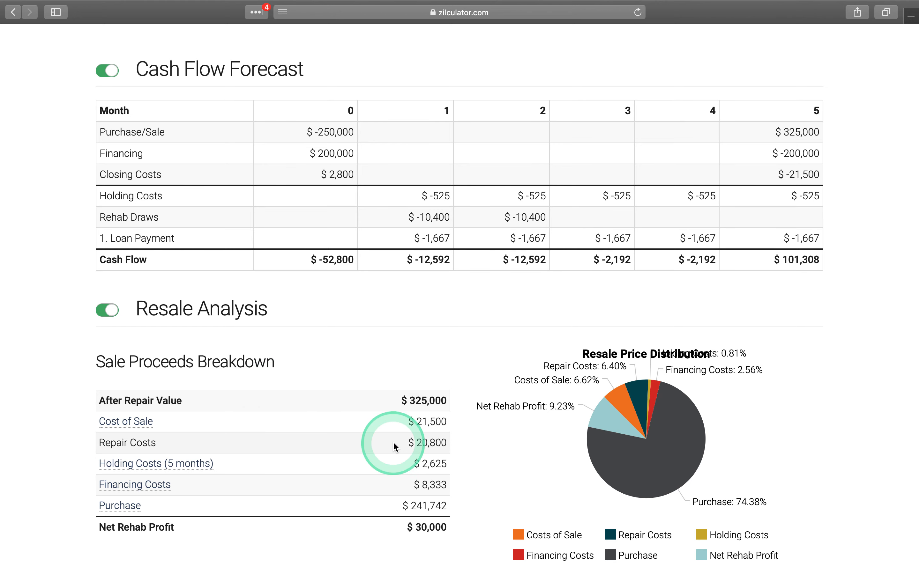
scroll(394, 446, "down", 3)
scroll(394, 447, "down", 3)
scroll(394, 447, "down", 5)
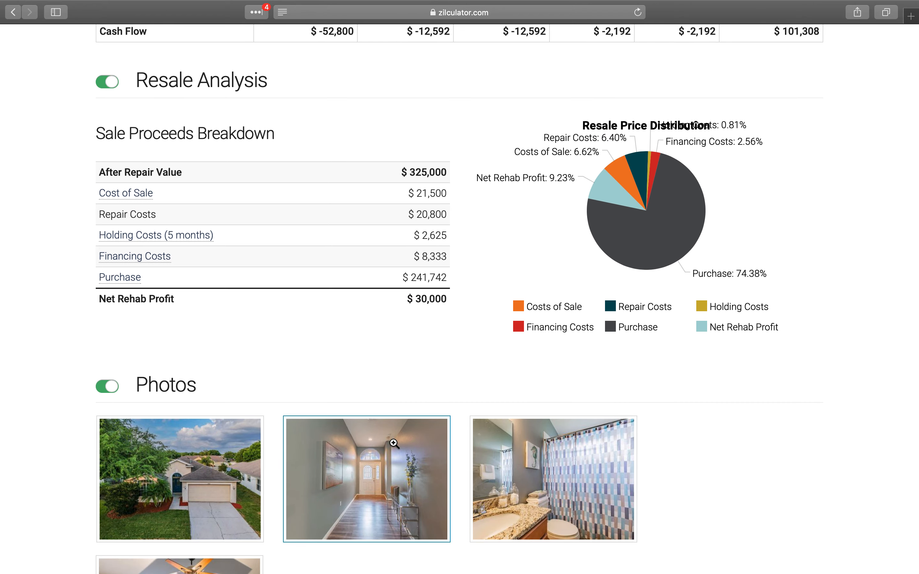
- Look back over the report sections from the photos up to the investment summary and headline figures
scroll(394, 443, "up", 15)
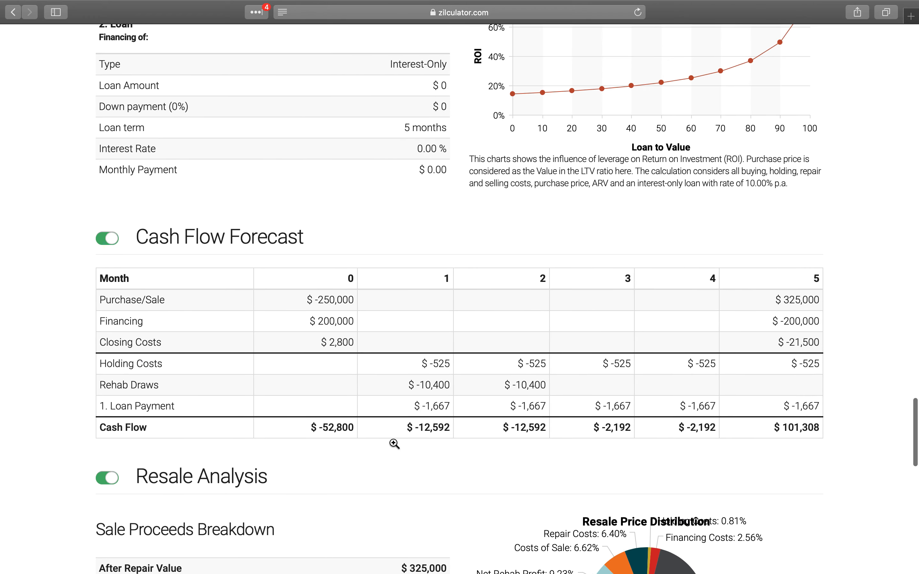
scroll(394, 443, "up", 11)
left_click(445, 417)
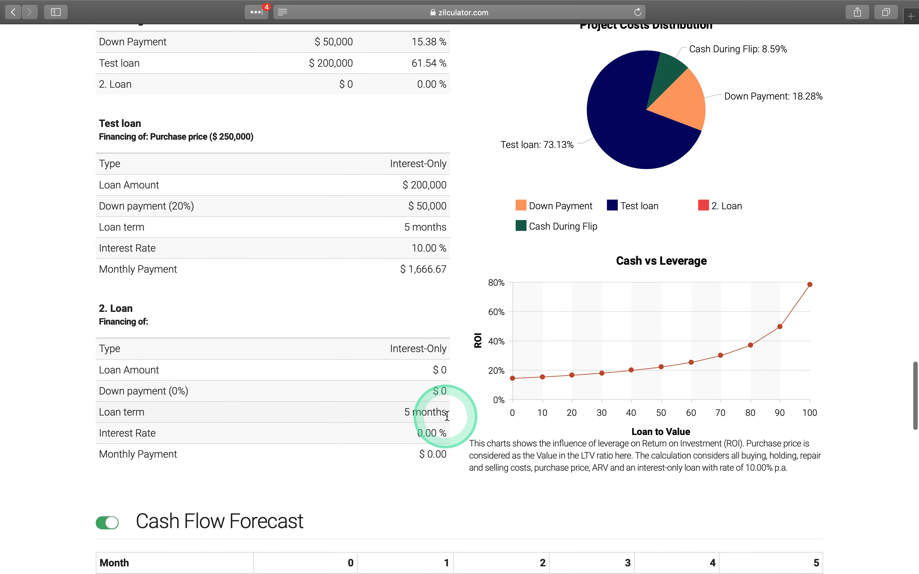
scroll(447, 417, "up", 5)
left_click(461, 401)
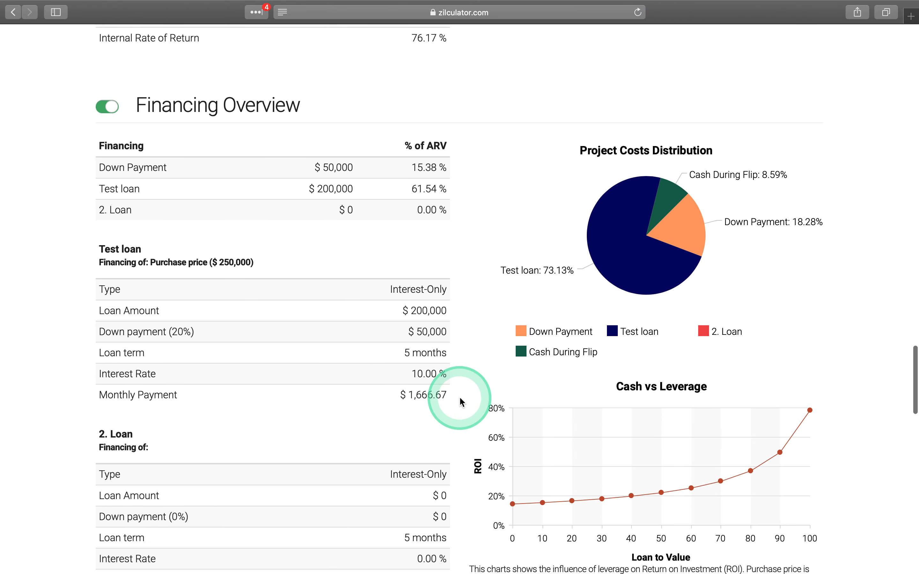
scroll(460, 399, "up", 6)
left_click(477, 371)
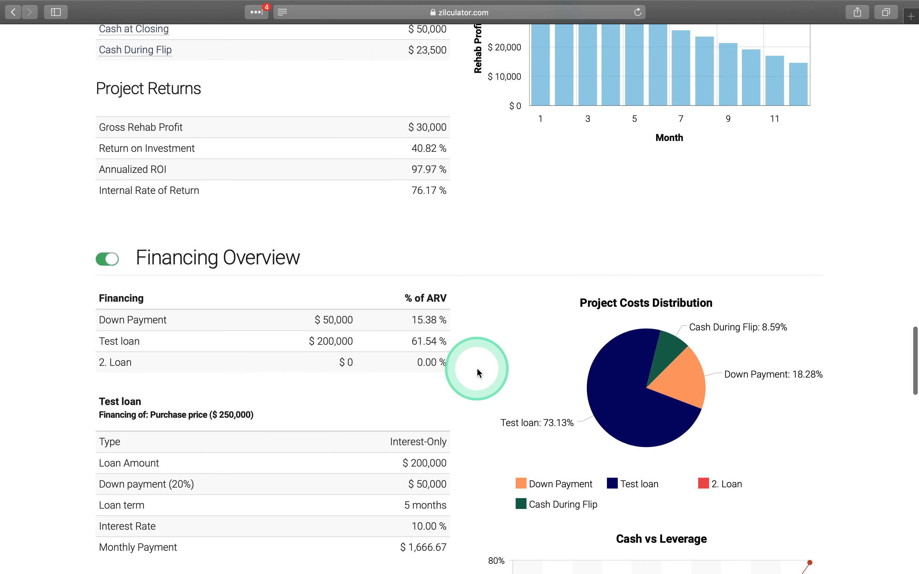
scroll(477, 372, "up", 13)
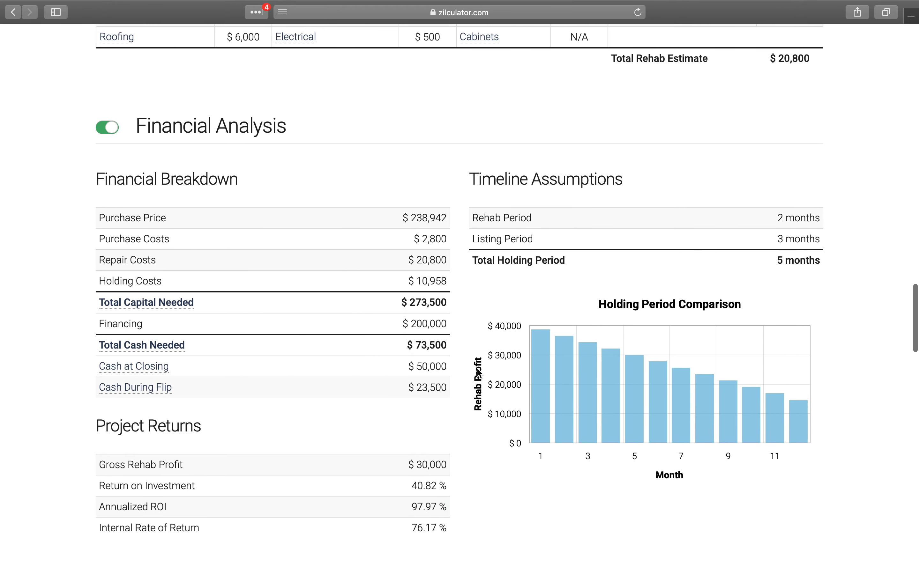
left_click(459, 315)
scroll(459, 306, "up", 5)
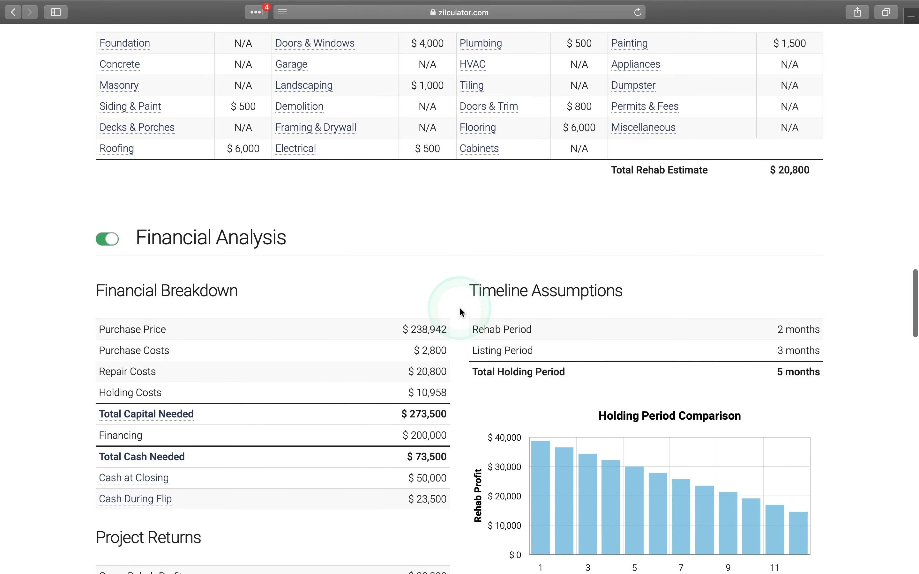
scroll(462, 312, "up", 10)
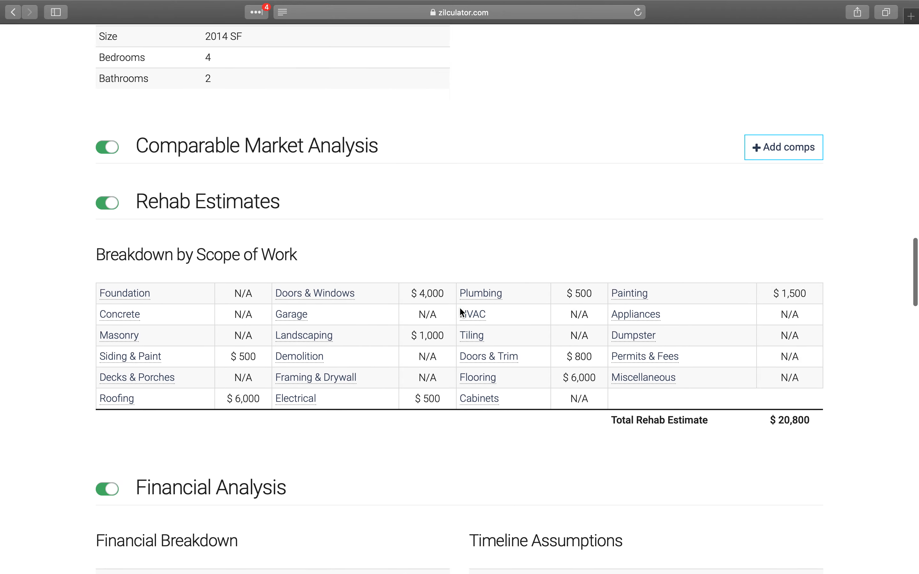
scroll(461, 310, "up", 10)
left_click(460, 309)
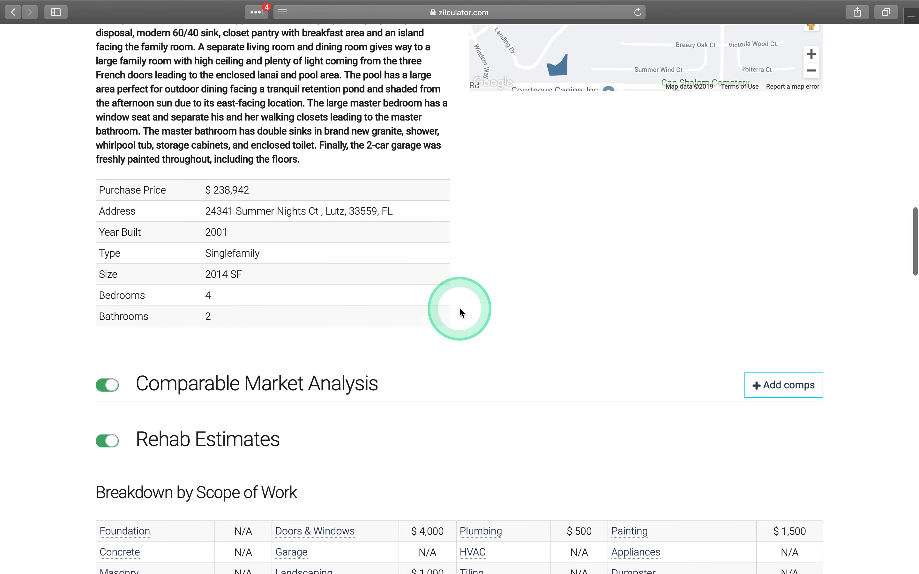
scroll(460, 311, "up", 9)
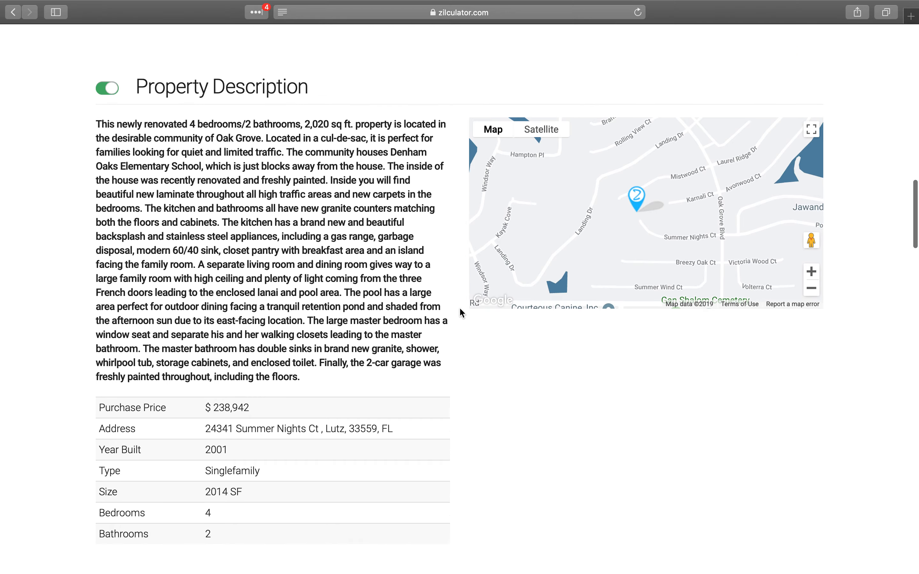
scroll(459, 308, "up", 9)
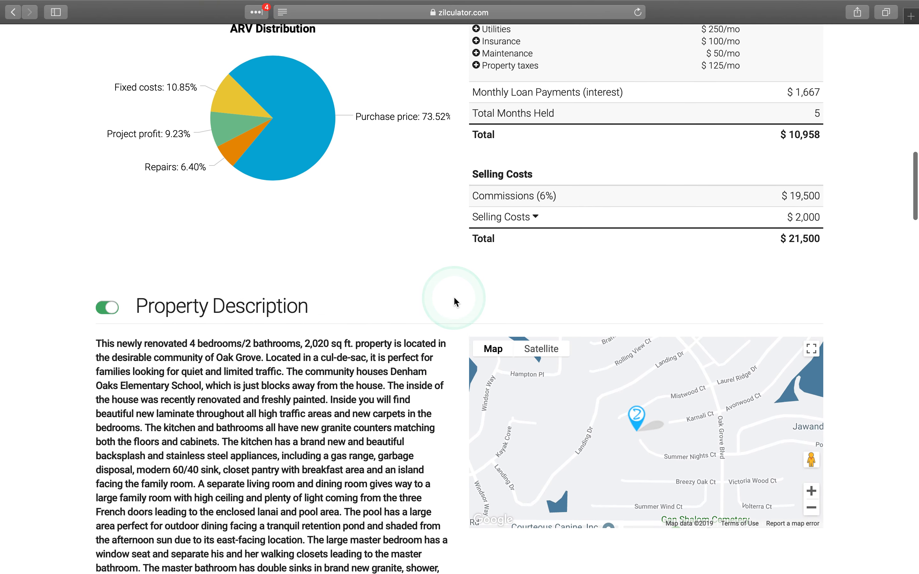
scroll(456, 302, "up", 9)
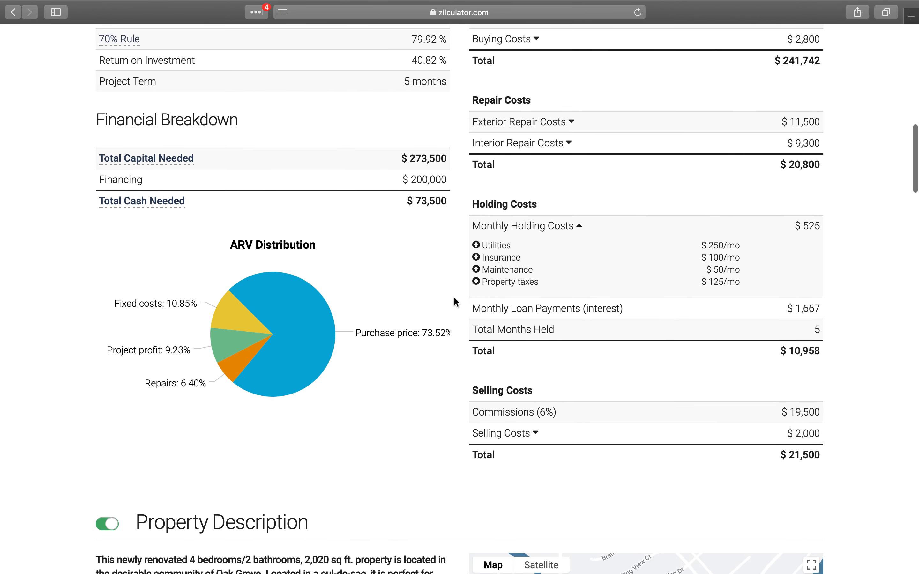
scroll(456, 302, "up", 4)
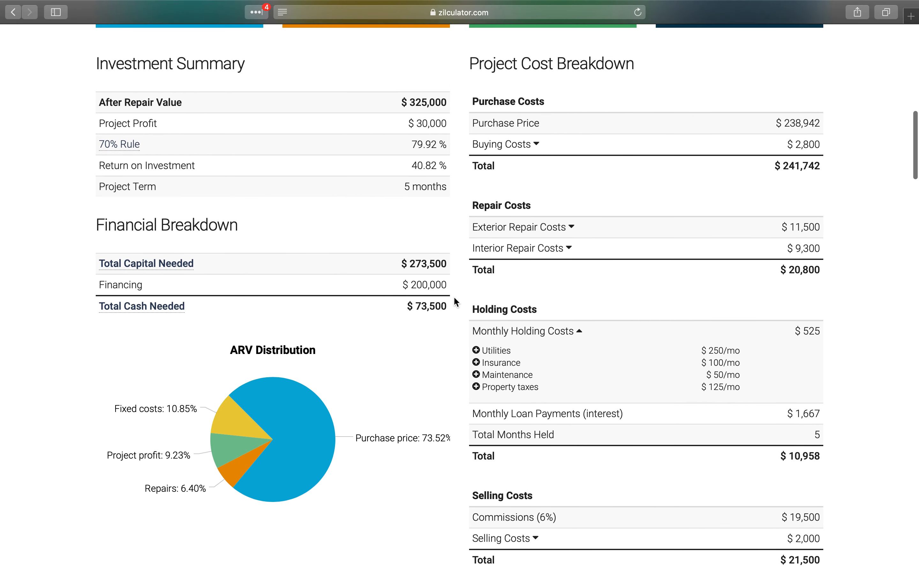
scroll(456, 302, "up", 3)
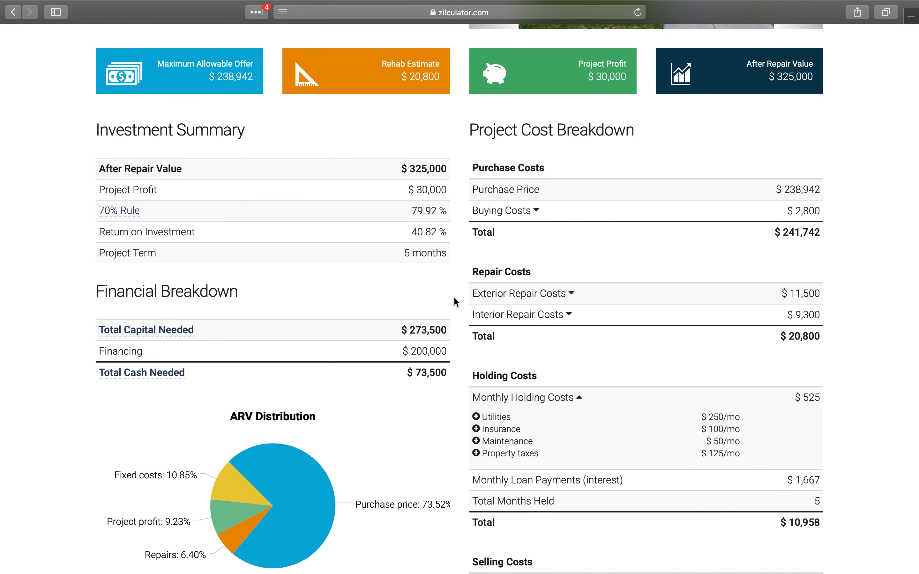
scroll(456, 302, "up", 3)
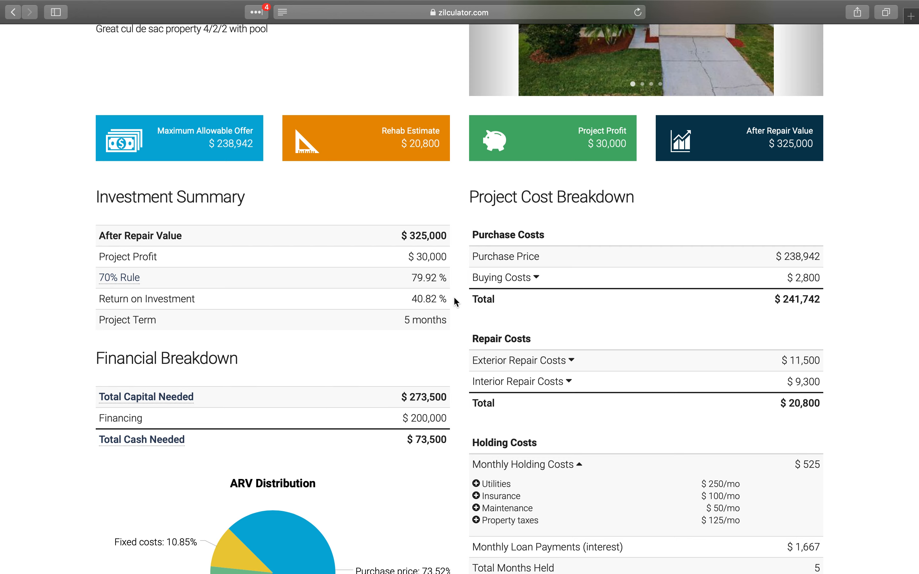
- Review the report's investment summary, financial breakdown and project cost breakdown once more
scroll(456, 302, "down", 2)
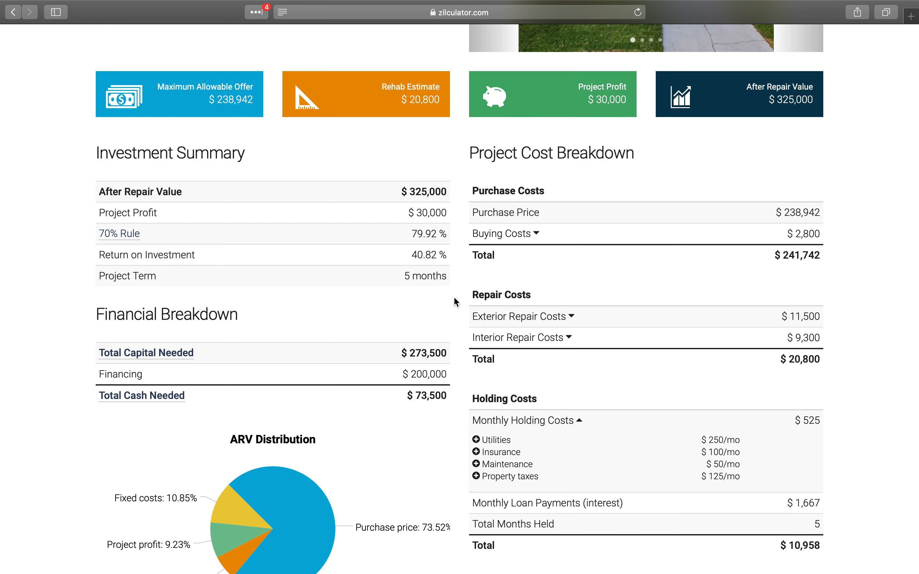
scroll(456, 302, "down", 1)
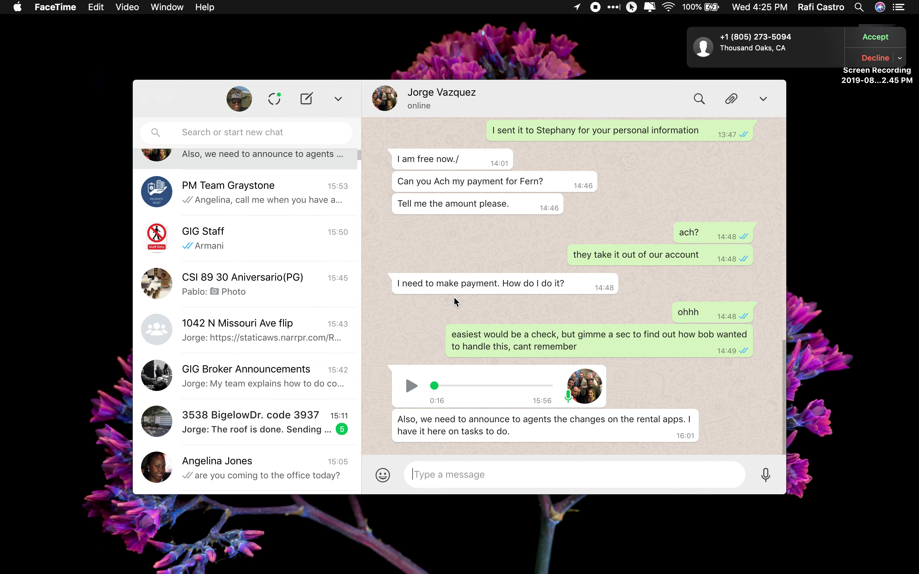
- Dismiss the incoming FaceTime call and switch back to the investment summary of the Zilculator report
left_click(869, 62)
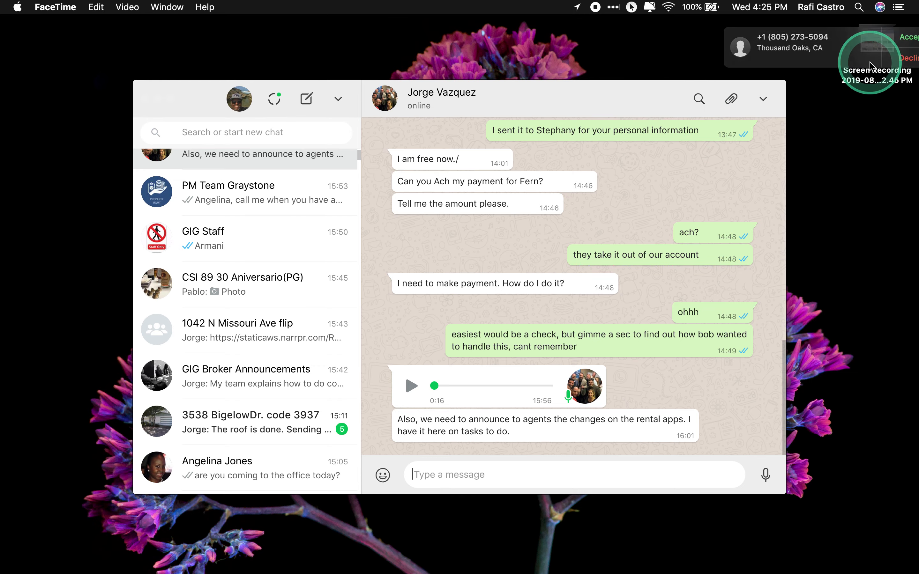
key("super+Tab")
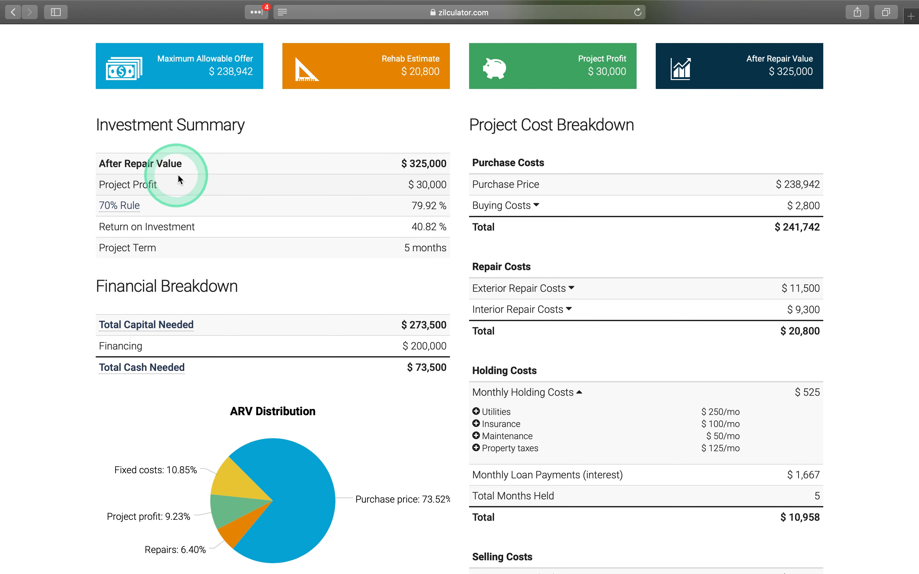
mouse_move(125, 205)
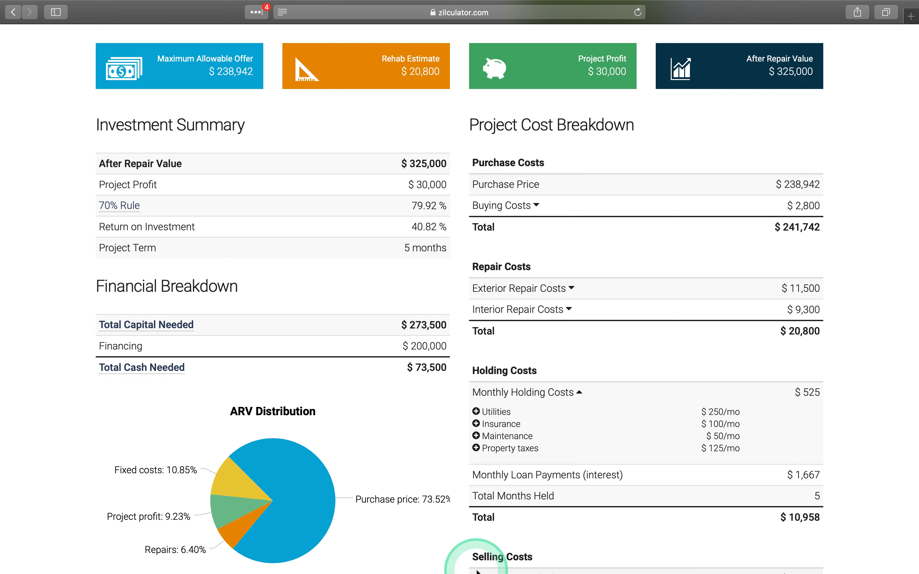
key("super+shift+5")
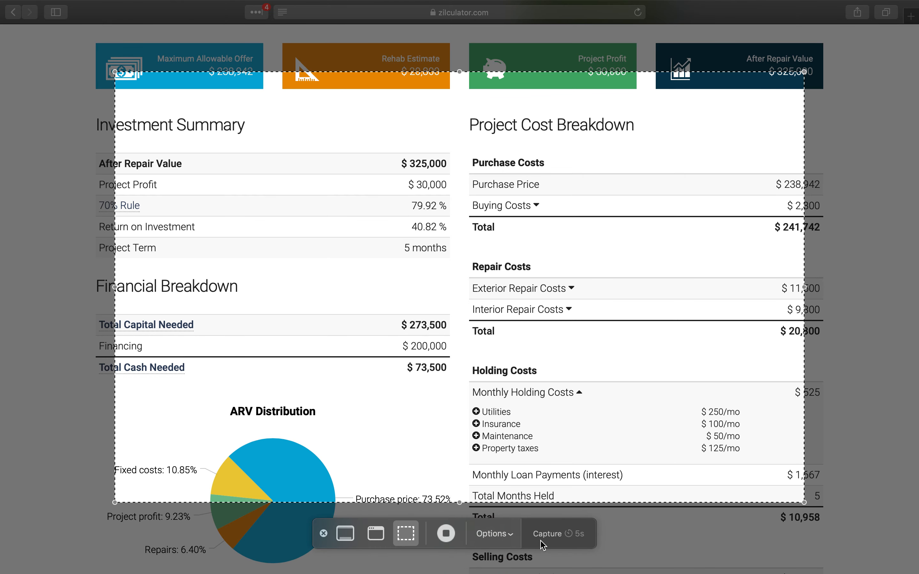